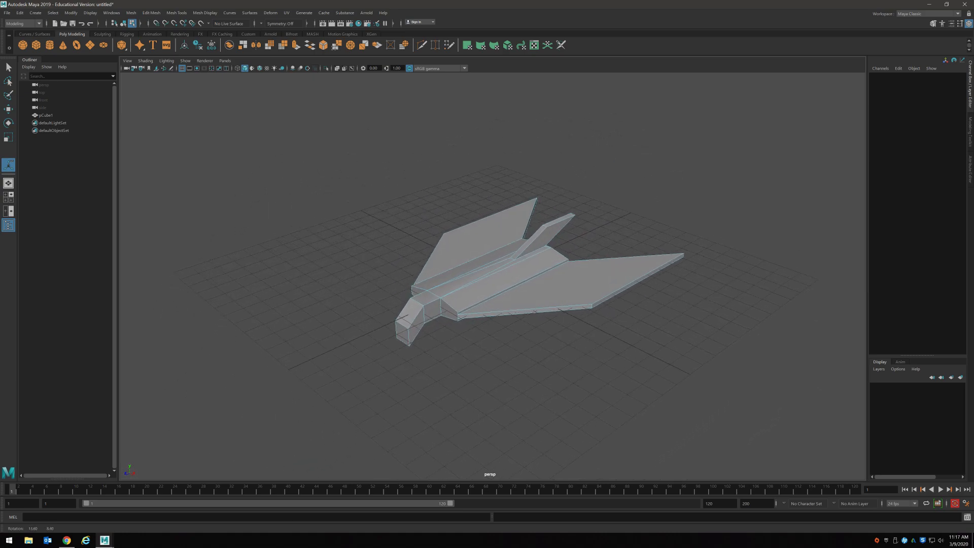
Apply automatic UV mapping to the whole bird mesh and open the UV Editor beside the model.
{"action": "right_click_drag", "start_coordinate": [507, 274], "coordinate": [536, 276]}
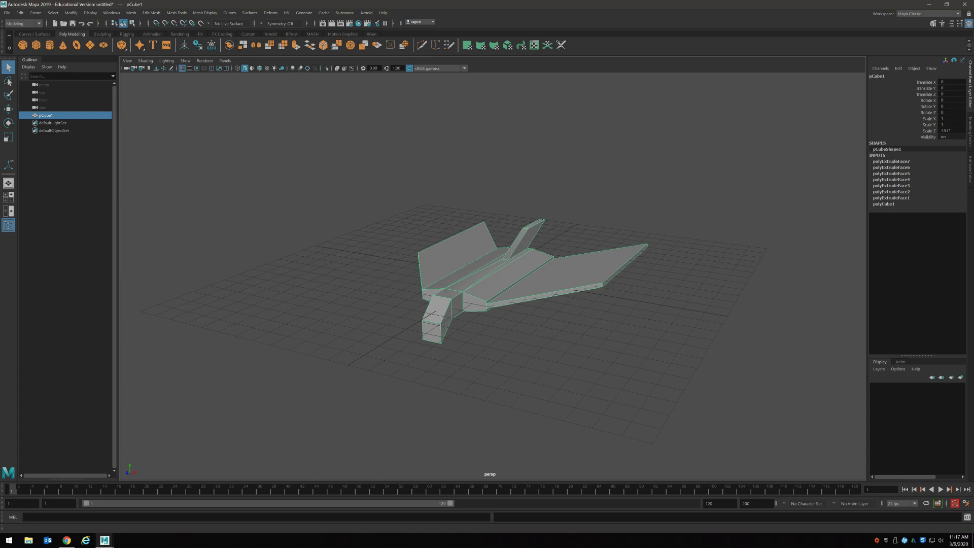
{"action": "left_click", "coordinate": [287, 12]}
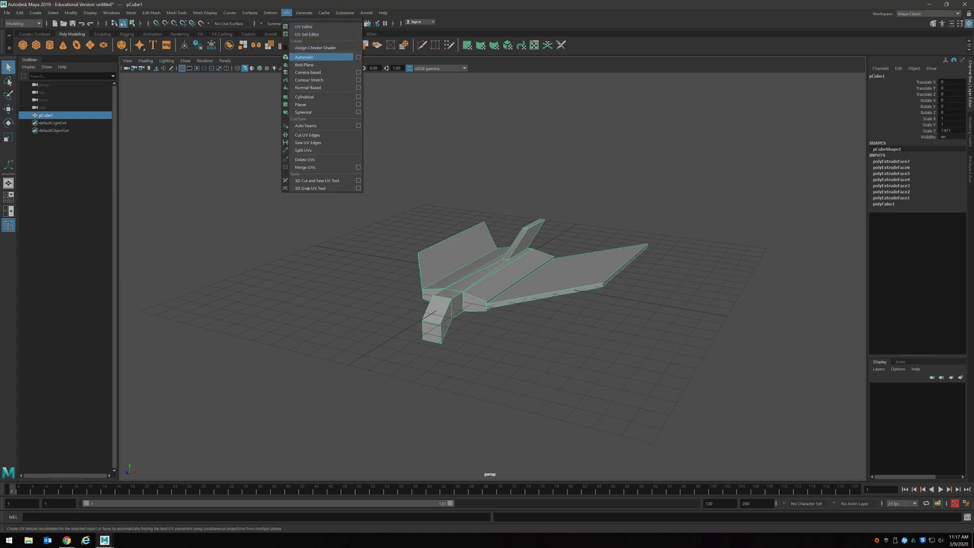
{"action": "left_click", "coordinate": [312, 57]}
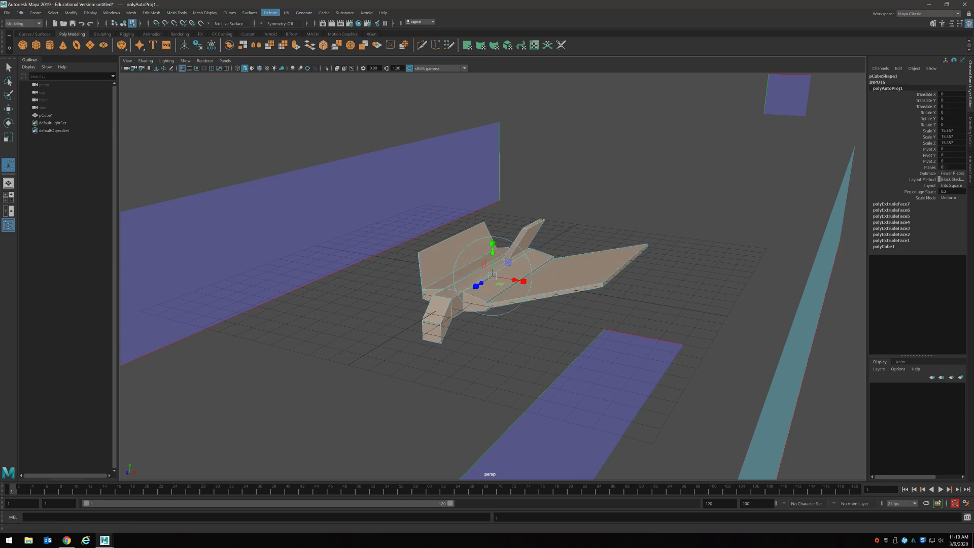
{"action": "left_click", "coordinate": [287, 13]}
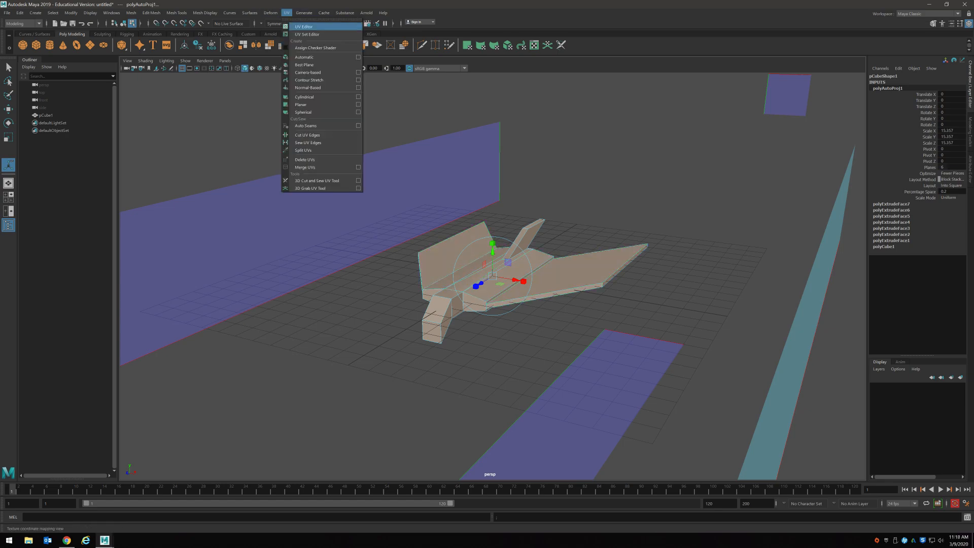
{"action": "left_click", "coordinate": [303, 27]}
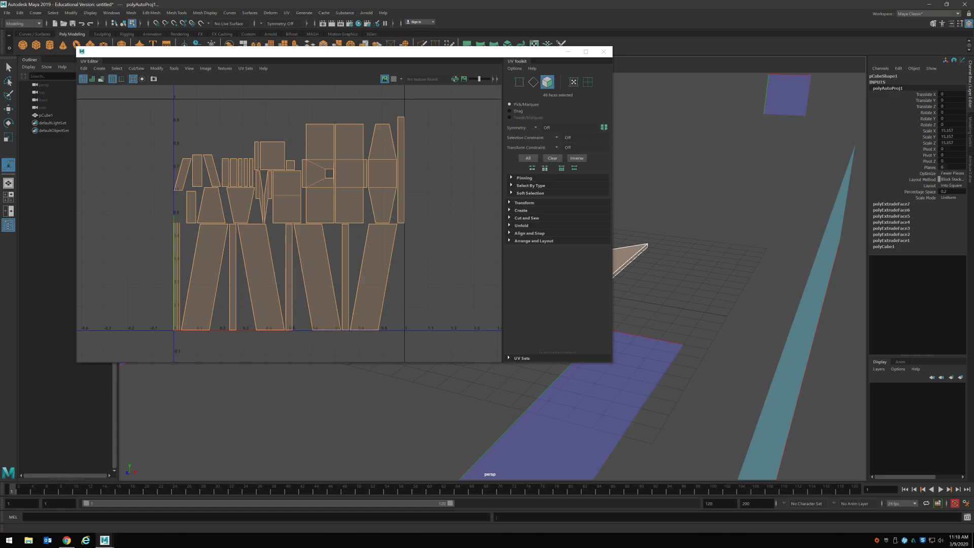
{"action": "left_click_drag", "start_coordinate": [373, 52], "coordinate": [863, 37]}
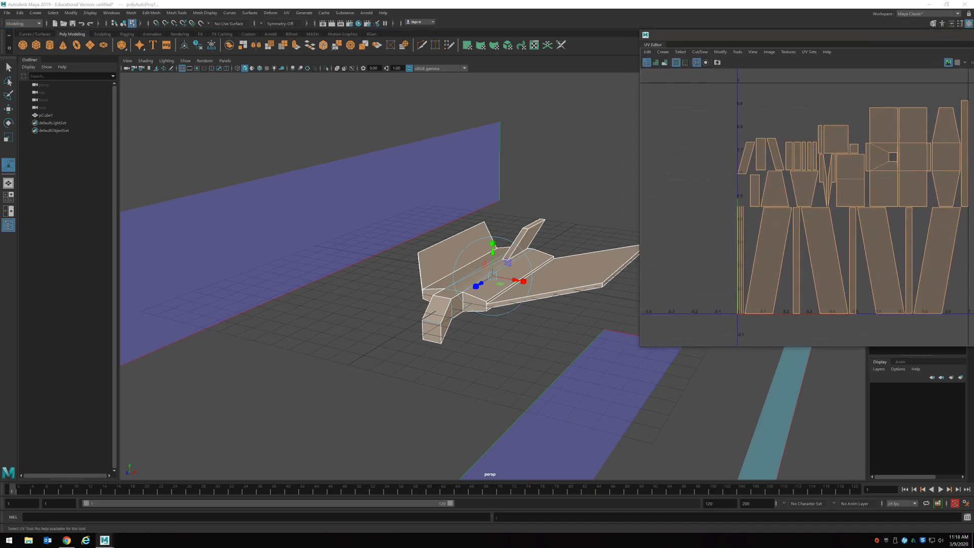
Select all the upper faces of the bird's two wings and body.
{"action": "left_click_drag", "start_coordinate": [484, 198], "coordinate": [466, 232], "text": "alt"}
{"action": "left_click", "coordinate": [465, 232]}
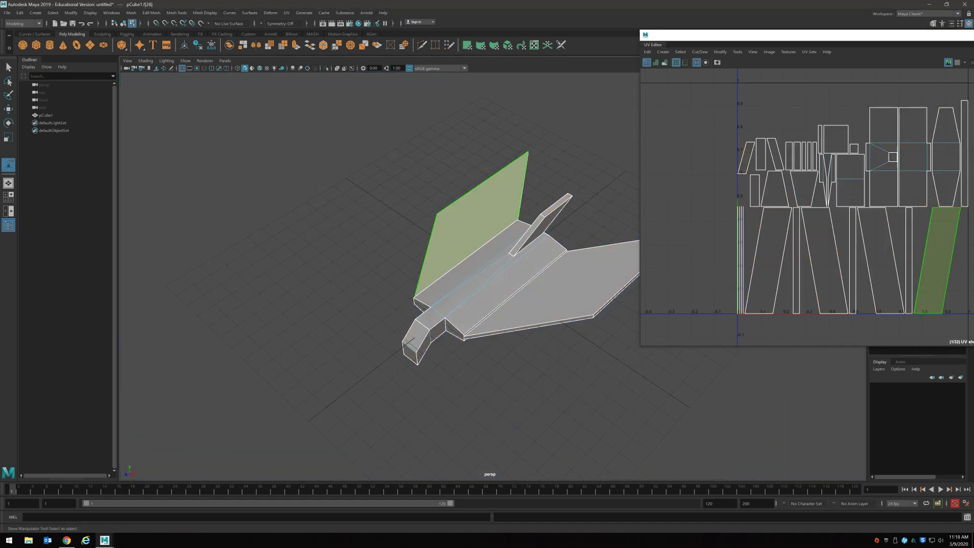
{"action": "left_click", "coordinate": [472, 264], "text": "shift"}
{"action": "left_click", "coordinate": [490, 265], "text": "shift"}
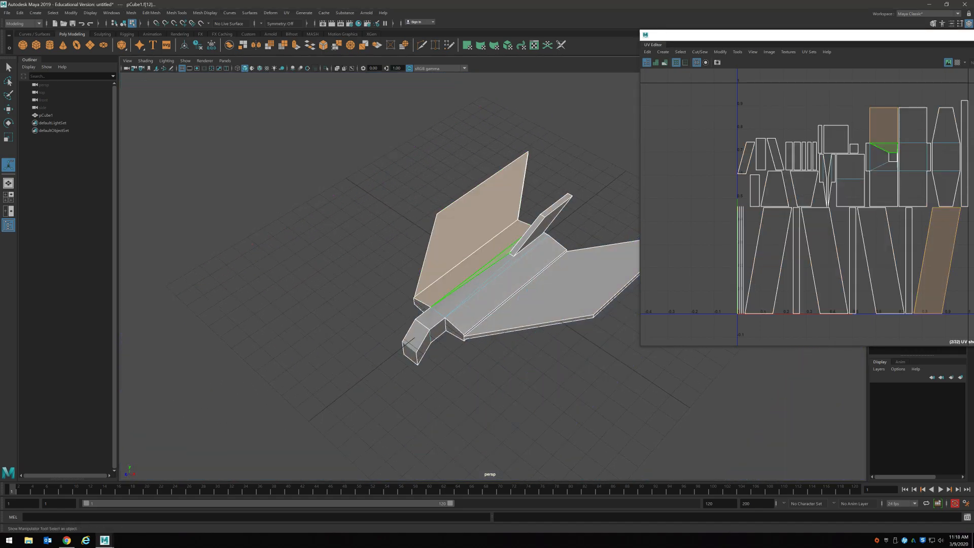
{"action": "left_click", "coordinate": [479, 281], "text": "shift"}
{"action": "left_click", "coordinate": [499, 271], "text": "shift"}
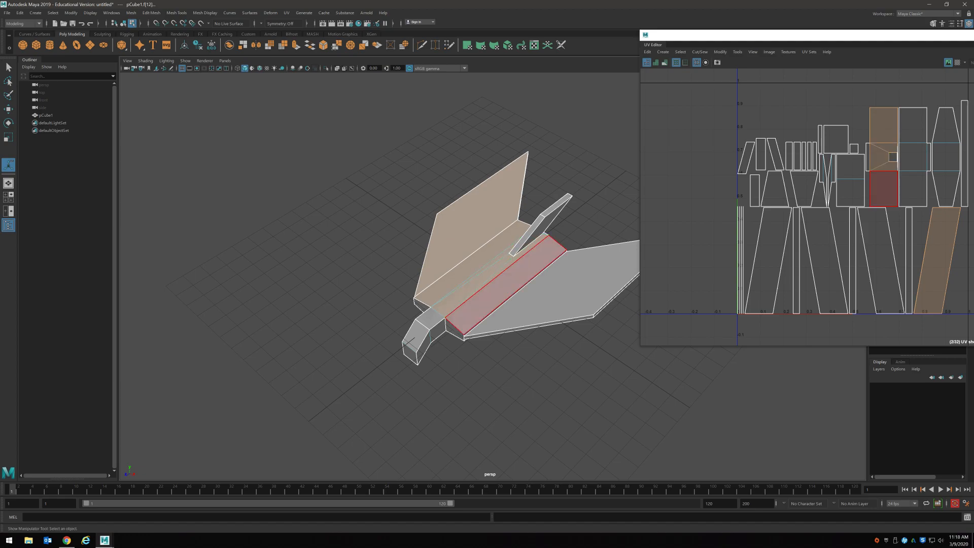
{"action": "left_click", "coordinate": [512, 281], "text": "shift"}
{"action": "left_click", "coordinate": [539, 296], "text": "shift"}
Add the underside faces of the wings and body to the selection and planar-map them from the Y axis.
{"action": "left_click_drag", "start_coordinate": [533, 378], "coordinate": [531, 203], "text": "alt"}
{"action": "left_click", "coordinate": [545, 254], "text": "shift"}
{"action": "left_click", "coordinate": [507, 268], "text": "shift"}
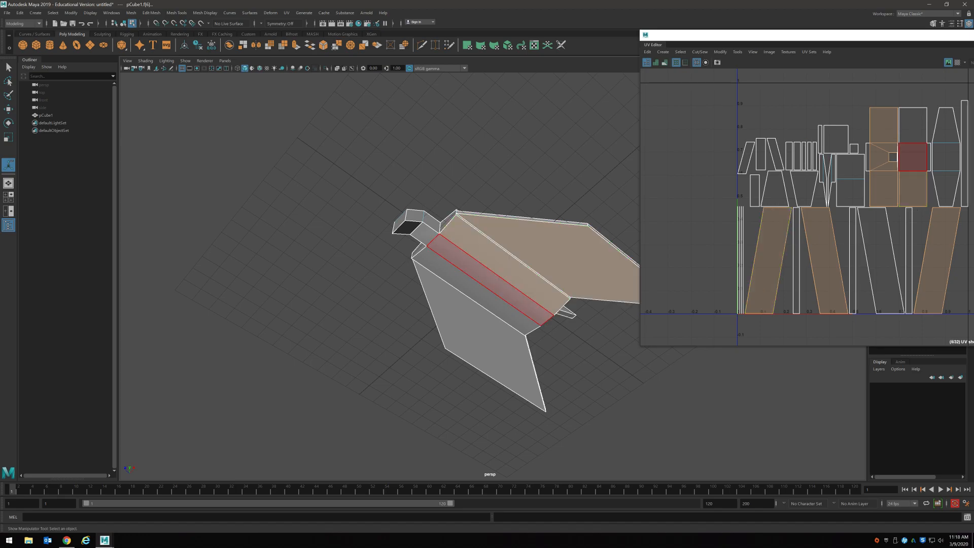
{"action": "left_click", "coordinate": [491, 280], "text": "shift"}
{"action": "left_click", "coordinate": [476, 291], "text": "shift"}
{"action": "left_click", "coordinate": [472, 323], "text": "shift"}
{"action": "left_click_drag", "start_coordinate": [472, 284], "coordinate": [547, 477], "text": "alt"}
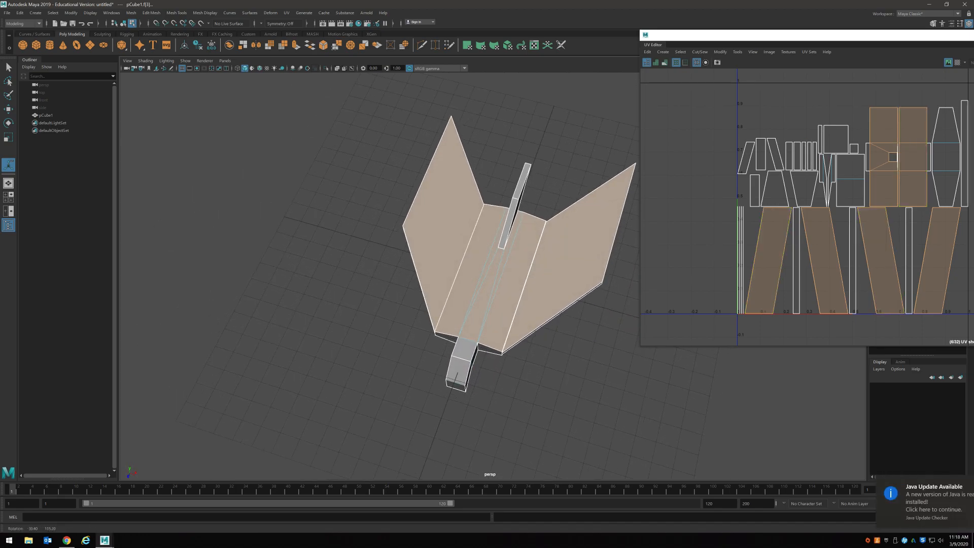
{"action": "left_click_drag", "start_coordinate": [477, 284], "coordinate": [456, 276], "text": "alt"}
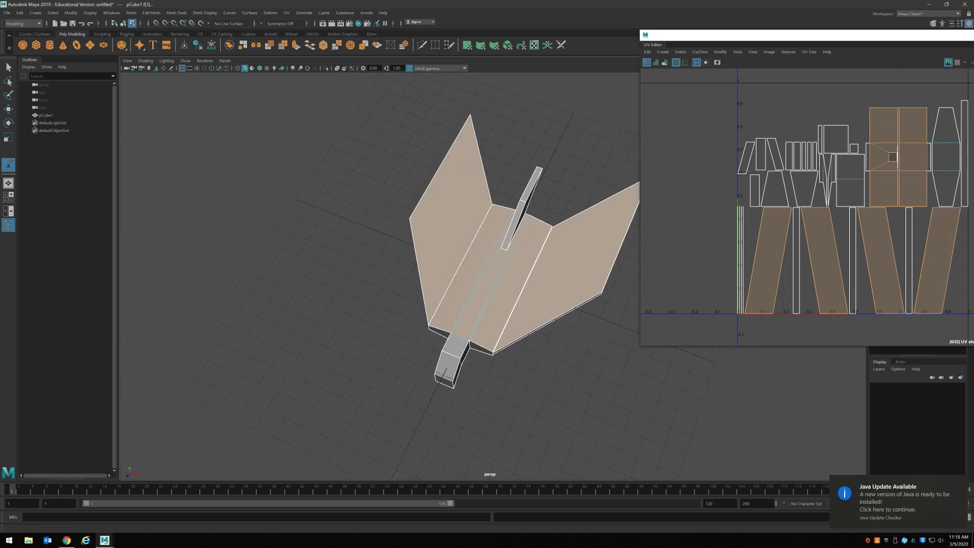
{"action": "left_click", "coordinate": [286, 13]}
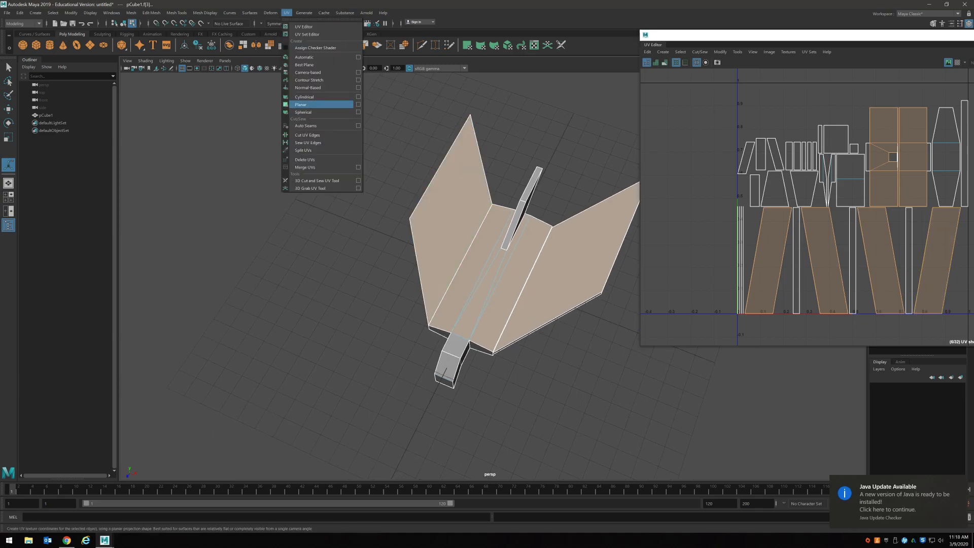
{"action": "left_click", "coordinate": [358, 104]}
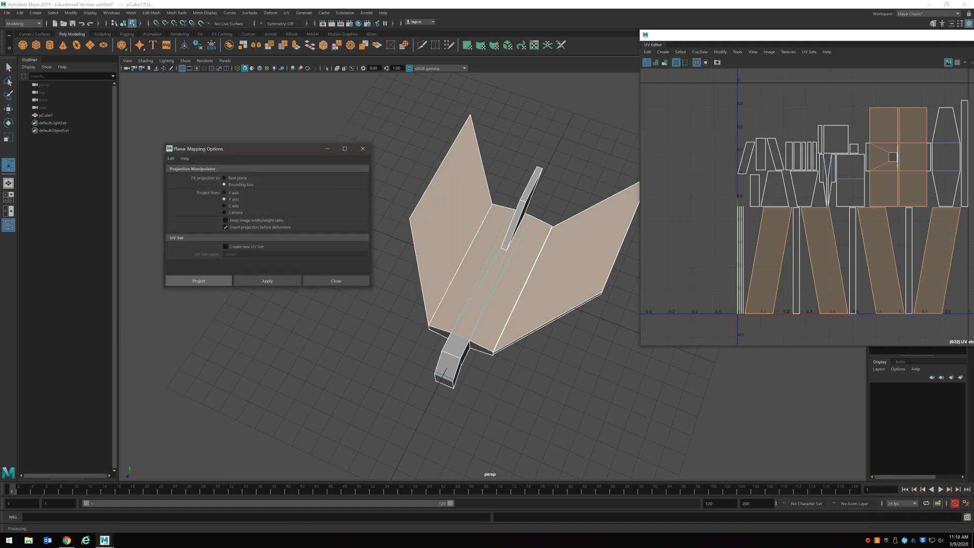
{"action": "left_click", "coordinate": [199, 280]}
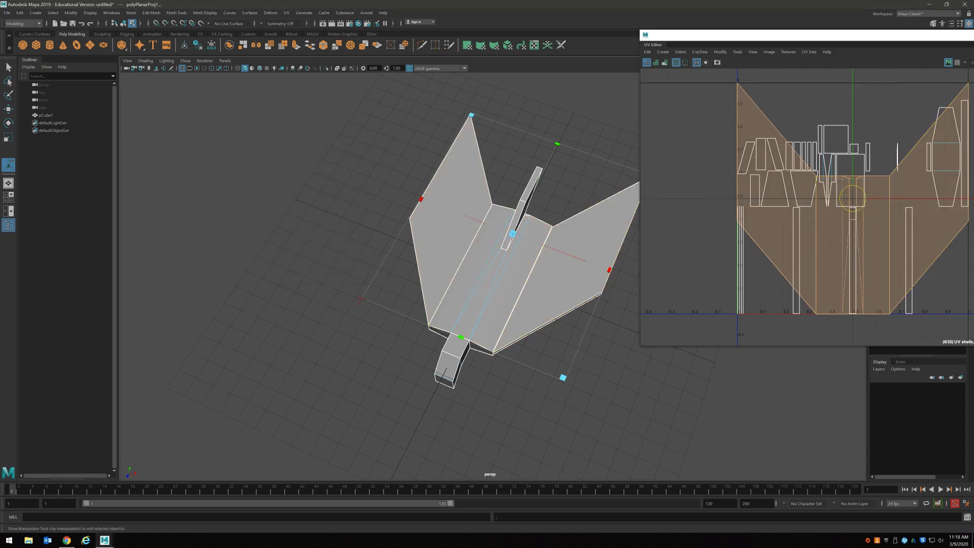
Move the wing-and-body UV shell out of the 0–1 UV square into the empty space on the negative U side.
{"action": "left_click_drag", "start_coordinate": [750, 35], "coordinate": [345, 55]}
{"action": "scroll", "coordinate": [487, 213], "scroll_direction": "down", "scroll_amount": 5}
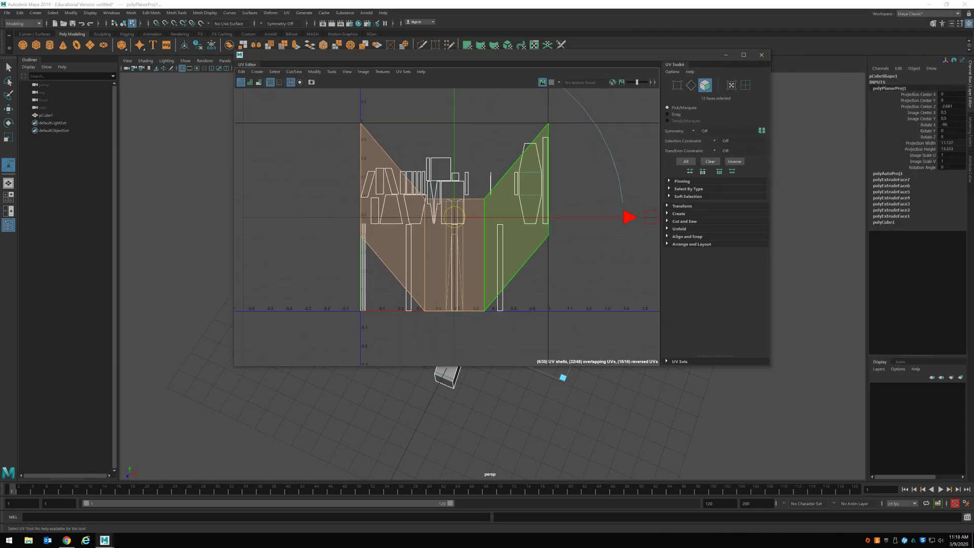
{"action": "left_click_drag", "start_coordinate": [573, 215], "coordinate": [406, 215]}
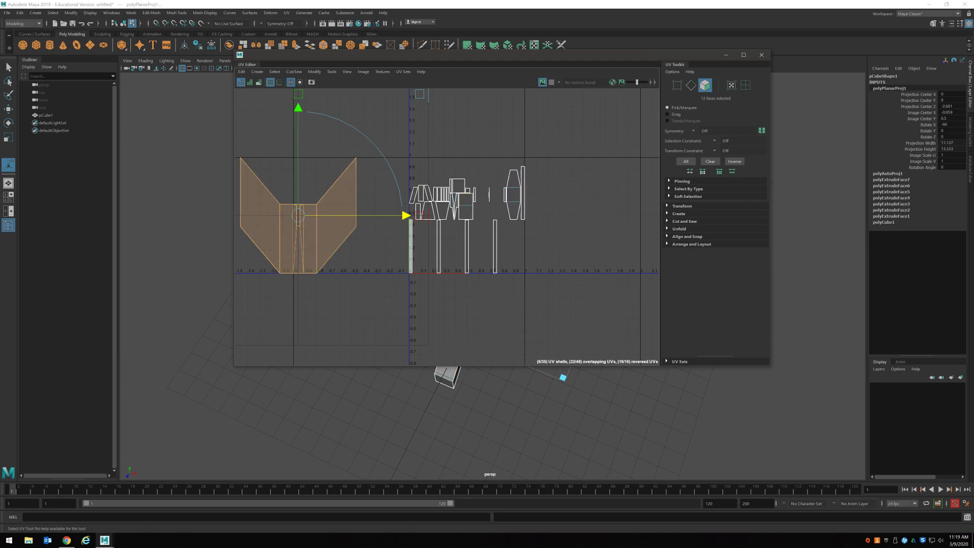
Select all the remaining automatically mapped UV shells and move them past U = 1, outside the 0–1 square.
{"action": "left_click_drag", "start_coordinate": [395, 153], "coordinate": [540, 298]}
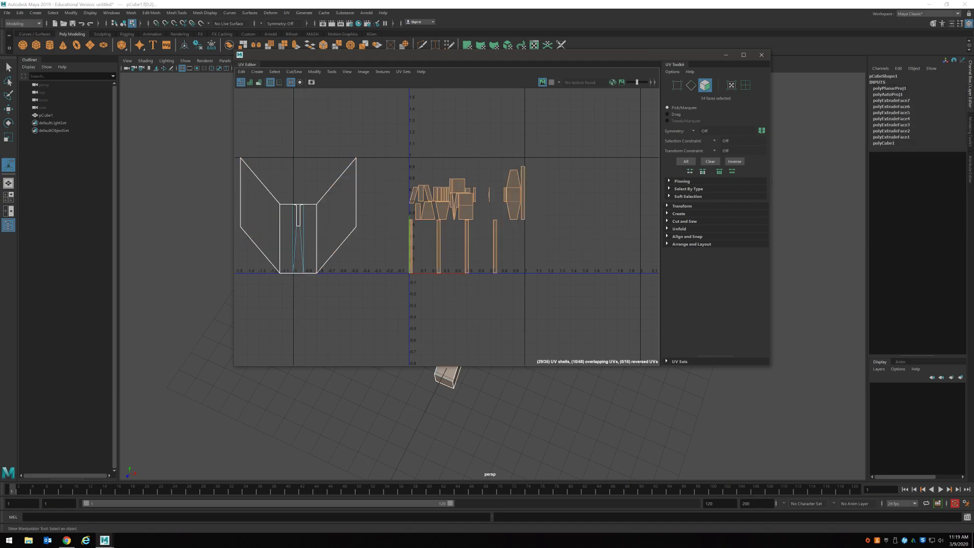
{"action": "key", "text": "w"}
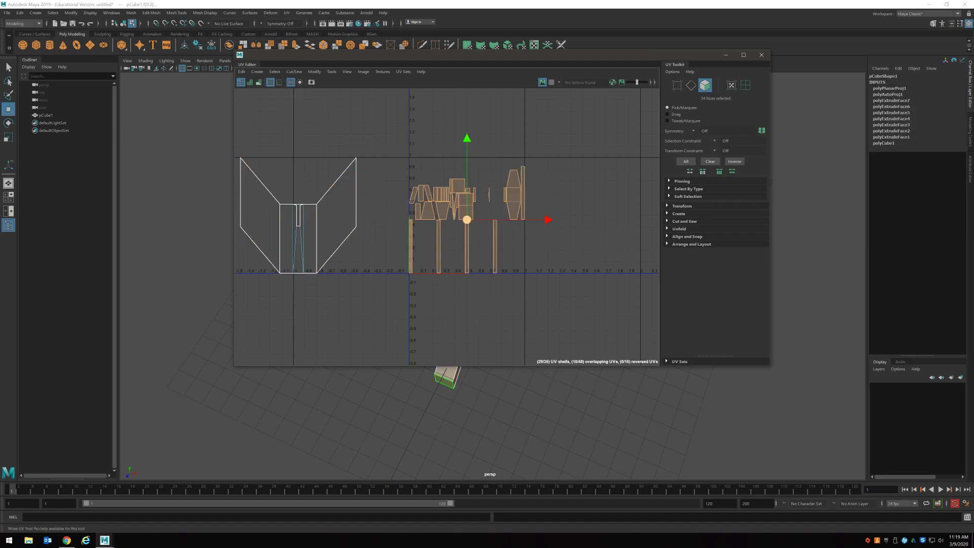
{"action": "left_click_drag", "start_coordinate": [545, 219], "coordinate": [677, 219]}
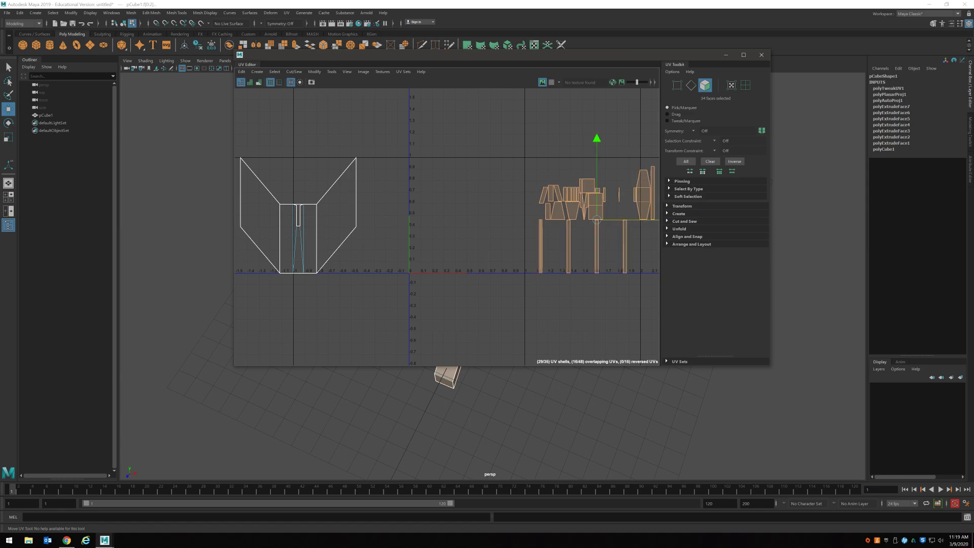
Scale the wing-and-body UV shell to about a third of its size and place it in the 0–1 square's upper-left corner.
{"action": "left_click_drag", "start_coordinate": [237, 144], "coordinate": [377, 318]}
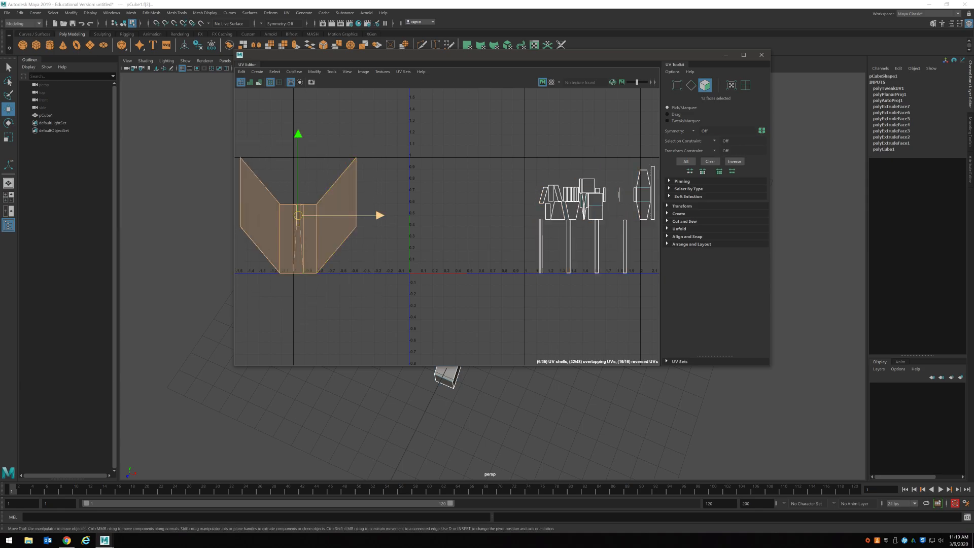
{"action": "left_click_drag", "start_coordinate": [298, 216], "coordinate": [434, 178]}
{"action": "key", "text": "r"}
{"action": "key", "text": "w"}
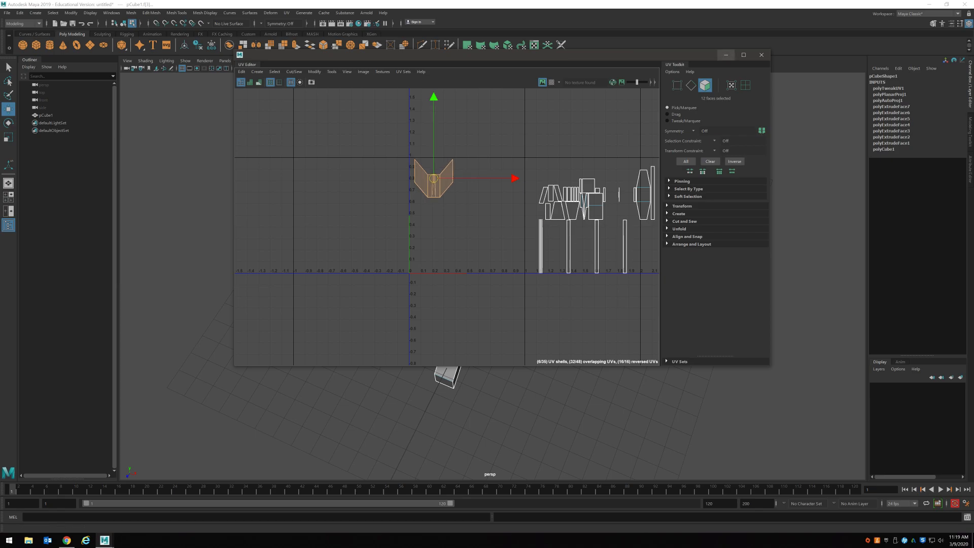
Select both side faces of the tail fin and planar-map them from the X axis.
{"action": "left_click", "coordinate": [726, 54]}
{"action": "left_click_drag", "start_coordinate": [583, 284], "coordinate": [500, 208], "text": "alt"}
{"action": "left_click", "coordinate": [571, 257]}
{"action": "left_click_drag", "start_coordinate": [571, 257], "coordinate": [314, 256], "text": "alt"}
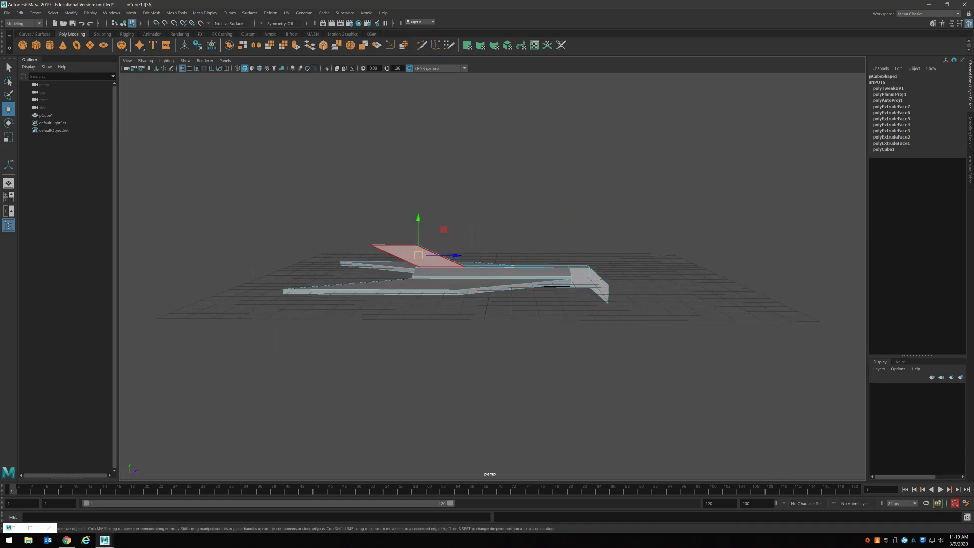
{"action": "left_click", "coordinate": [423, 256], "text": "shift"}
{"action": "left_click_drag", "start_coordinate": [424, 256], "coordinate": [223, 292], "text": "alt"}
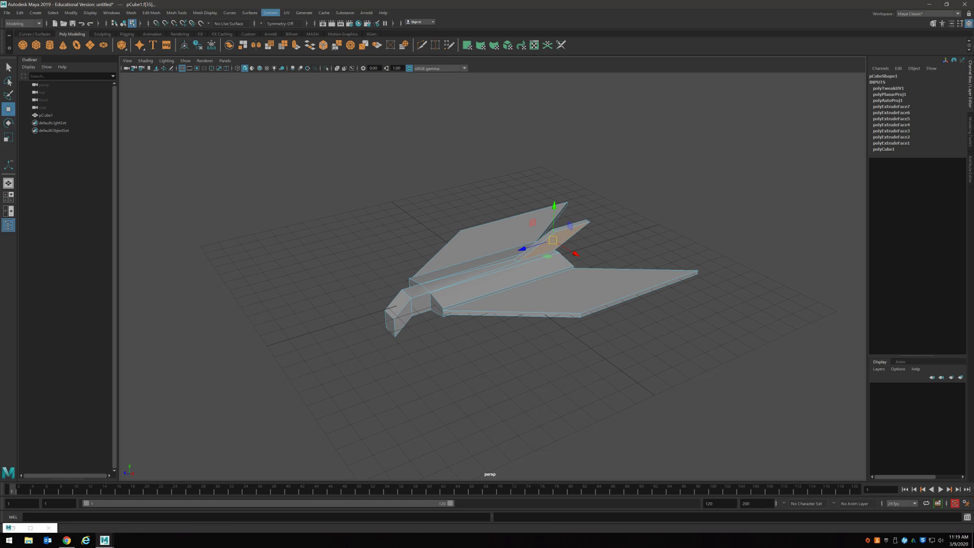
{"action": "left_click", "coordinate": [287, 13]}
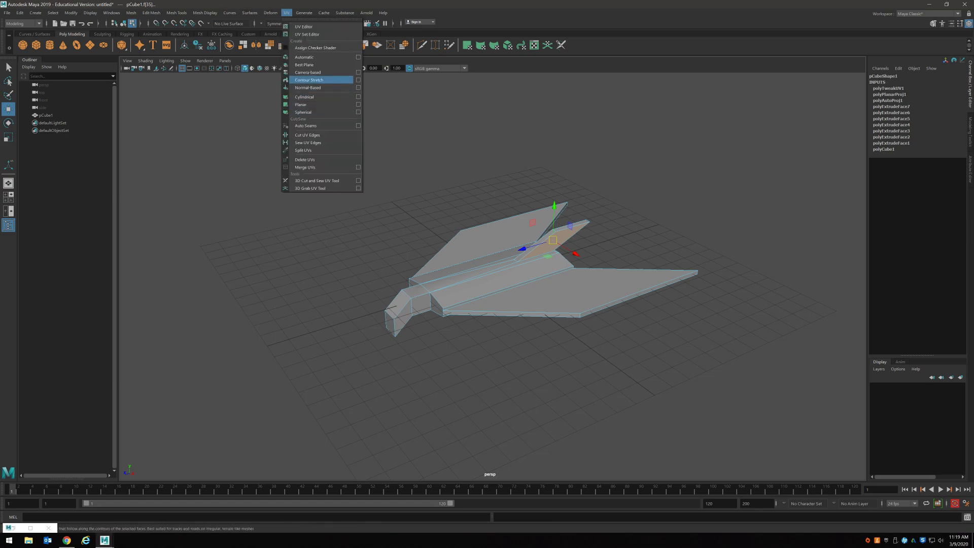
{"action": "left_click", "coordinate": [358, 104]}
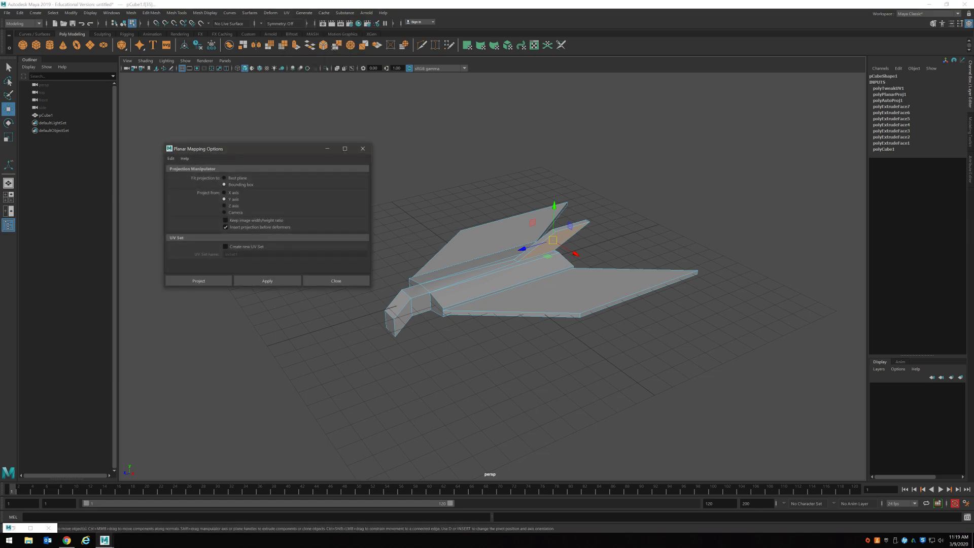
{"action": "left_click", "coordinate": [199, 280]}
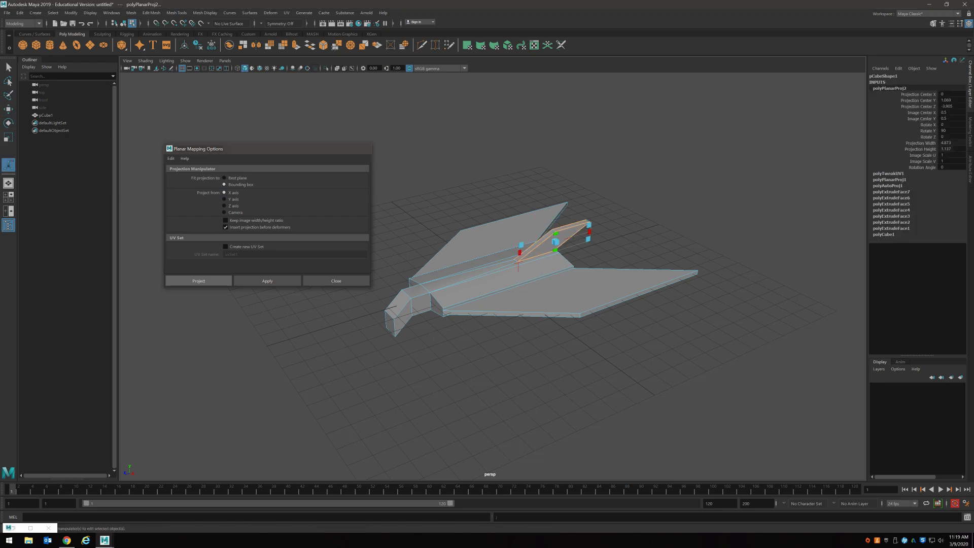
Scale down the tail fin's side UV shell and place it next to the wing-and-body shell inside the 0–1 square.
{"action": "left_click", "coordinate": [287, 13]}
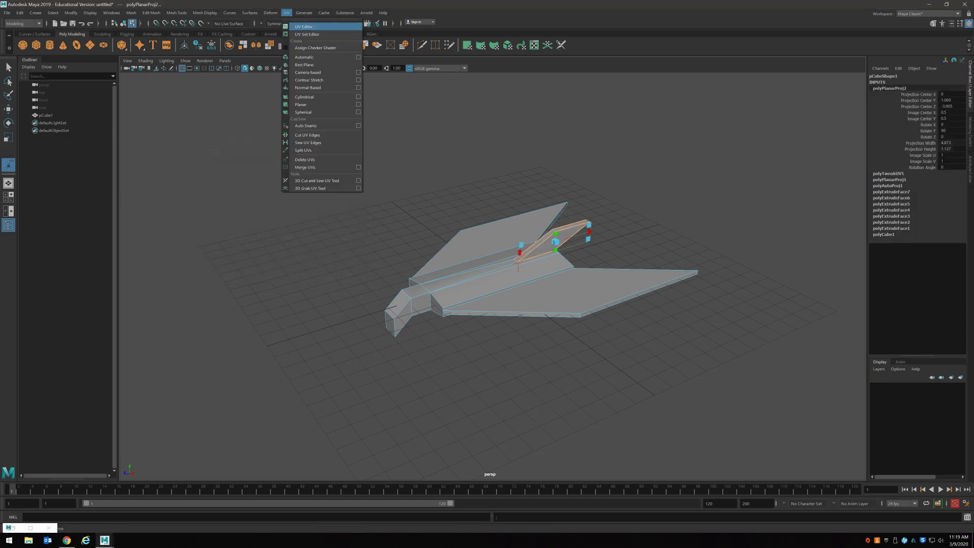
{"action": "left_click", "coordinate": [301, 25]}
{"action": "left_click_drag", "start_coordinate": [467, 215], "coordinate": [403, 215]}
{"action": "key", "text": "r"}
{"action": "key", "text": "w"}
{"action": "left_click_drag", "start_coordinate": [467, 215], "coordinate": [463, 171]}
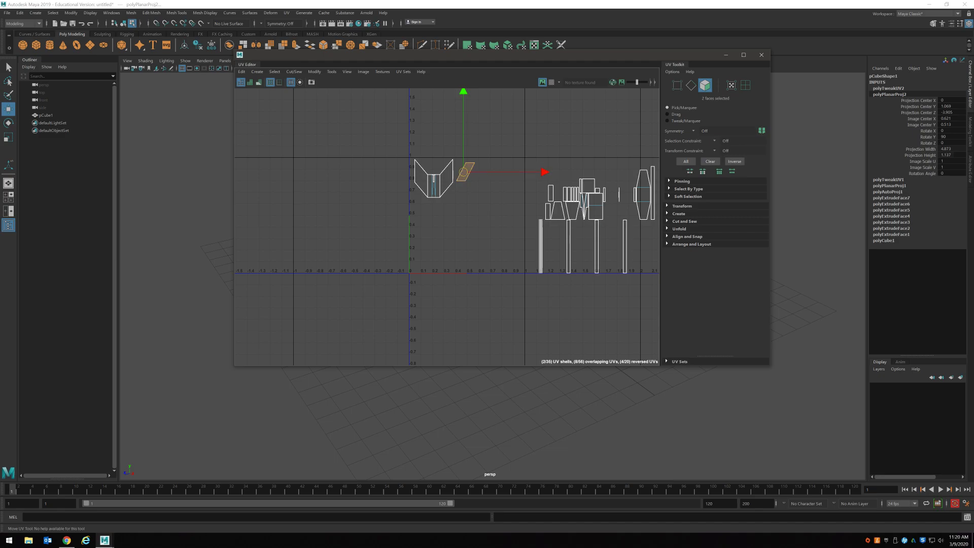
Select the tail fin's front and back edge faces and planar-map them from the Z axis.
{"action": "left_click", "coordinate": [487, 411]}
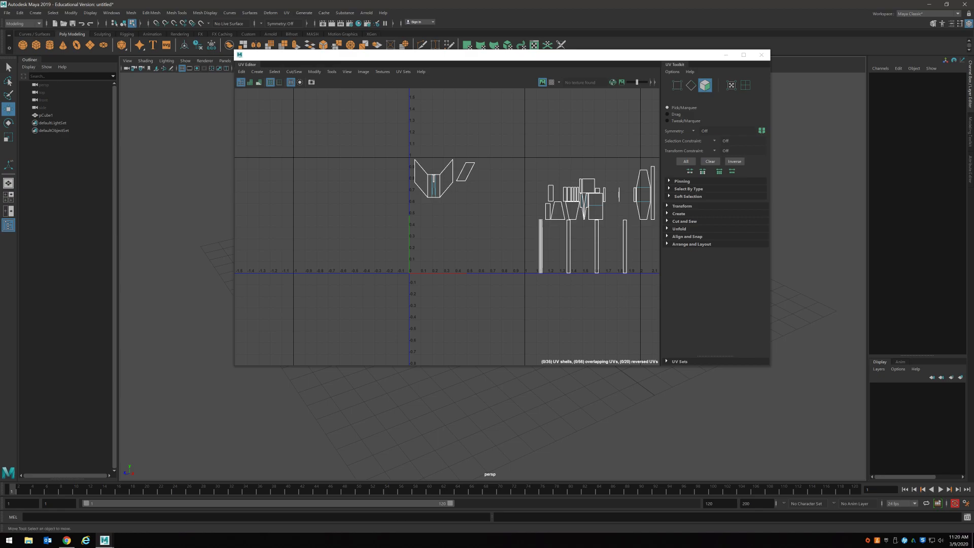
{"action": "left_click_drag", "start_coordinate": [652, 59], "coordinate": [732, 189]}
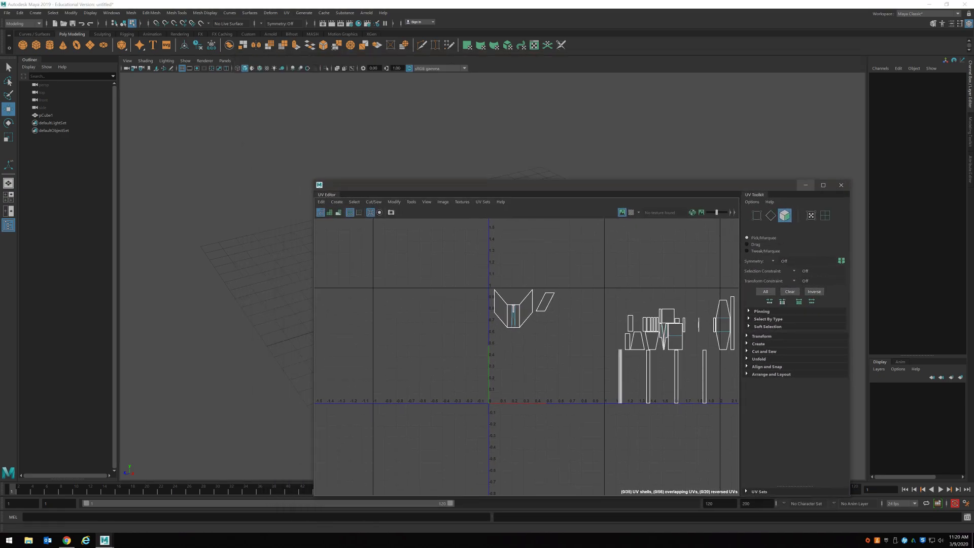
{"action": "left_click", "coordinate": [805, 185]}
{"action": "left_click", "coordinate": [536, 245]}
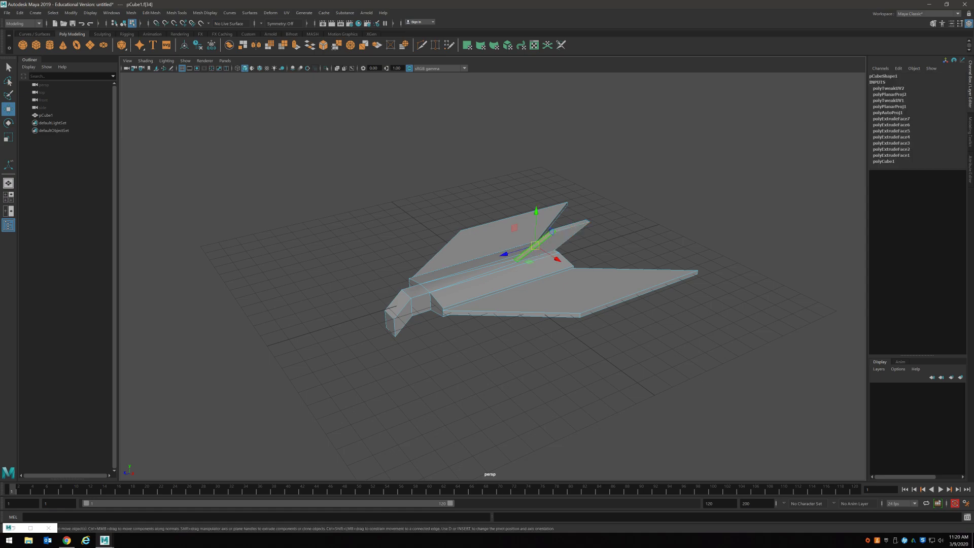
{"action": "left_click_drag", "start_coordinate": [578, 274], "coordinate": [456, 218], "text": "alt"}
{"action": "left_click", "coordinate": [520, 225], "text": "shift"}
{"action": "left_click_drag", "start_coordinate": [520, 226], "coordinate": [702, 278], "text": "alt"}
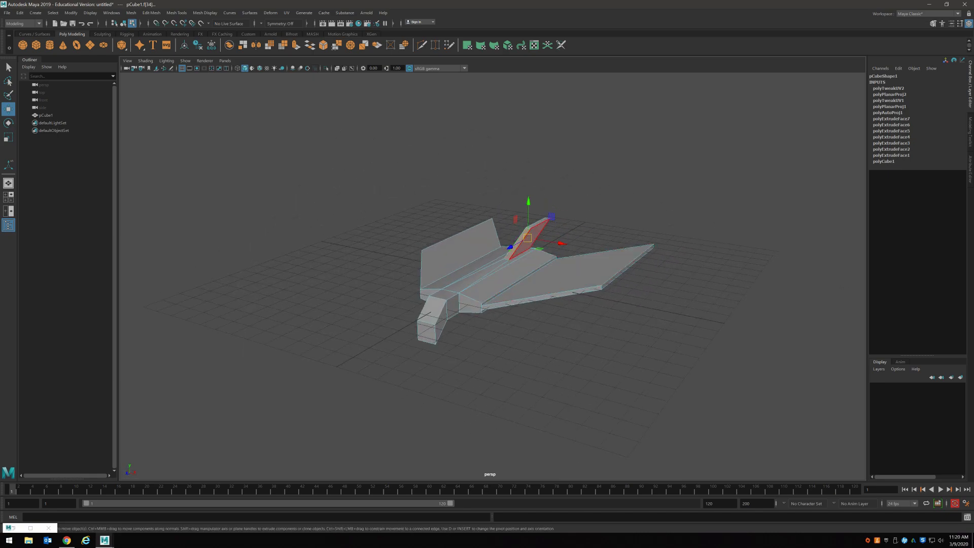
{"action": "left_click", "coordinate": [286, 13]}
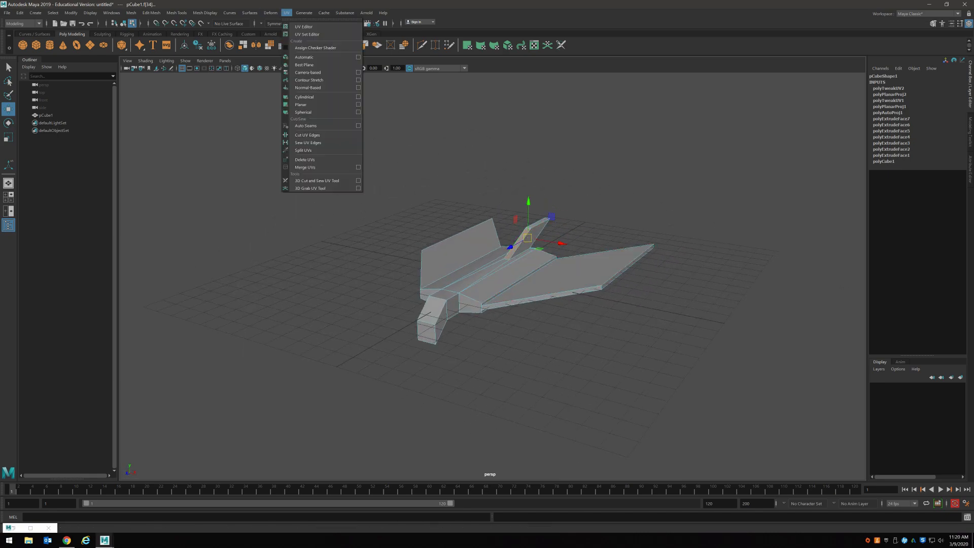
{"action": "left_click", "coordinate": [358, 104]}
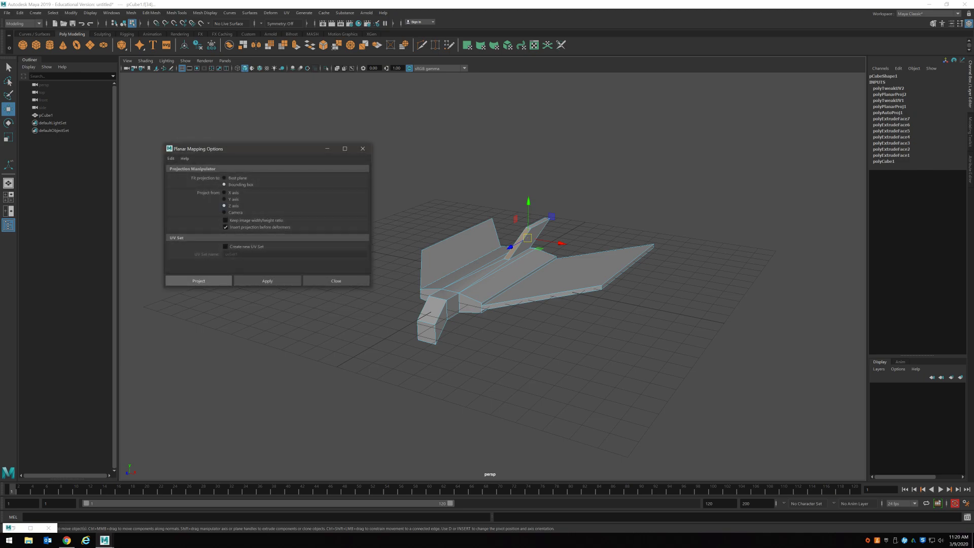
{"action": "left_click", "coordinate": [199, 280]}
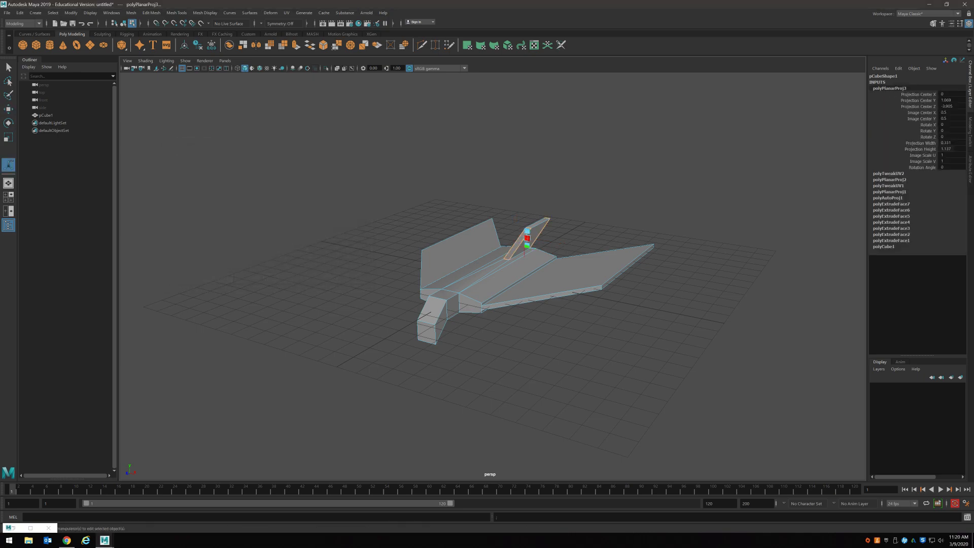
Scale the fin's front-and-back UV shell into a narrow upright strip and move it beside the fin's side shell.
{"action": "left_click", "coordinate": [286, 12]}
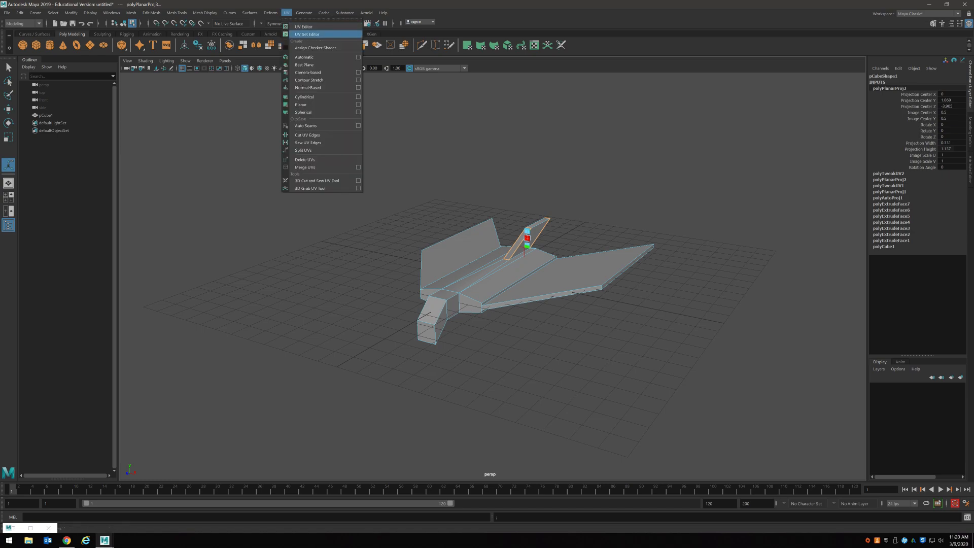
{"action": "left_click", "coordinate": [304, 34]}
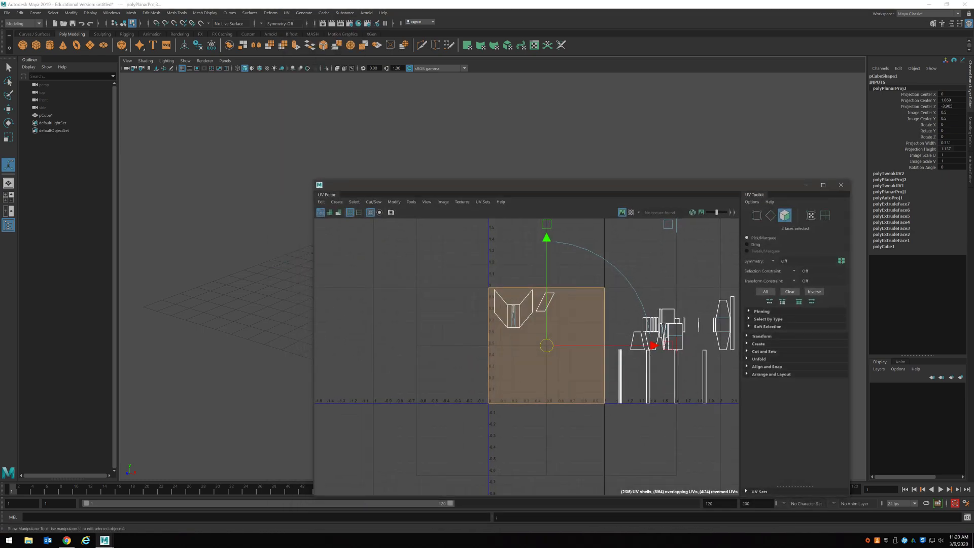
{"action": "left_click_drag", "start_coordinate": [546, 345], "coordinate": [388, 352]}
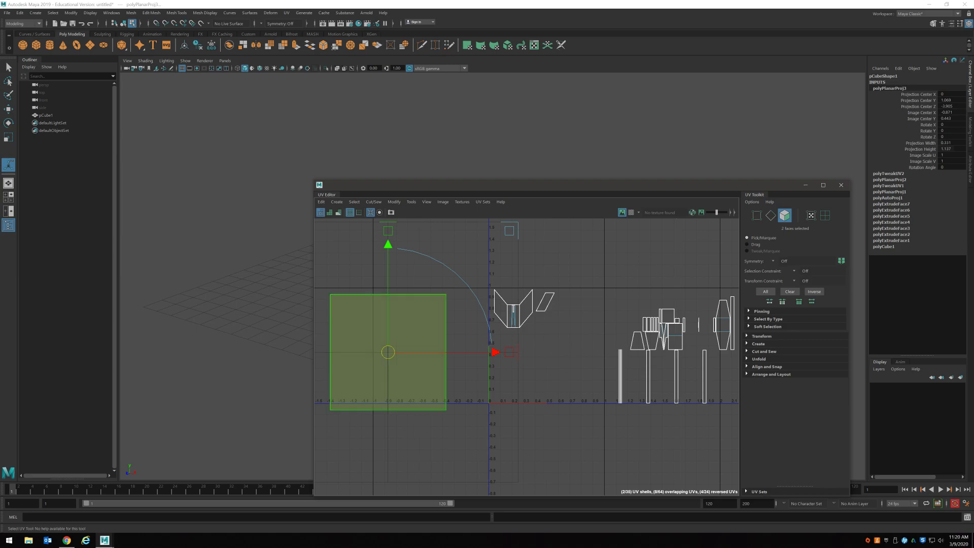
{"action": "key", "text": "r"}
{"action": "left_click_drag", "start_coordinate": [624, 346], "coordinate": [552, 345]}
{"action": "left_click_drag", "start_coordinate": [546, 267], "coordinate": [547, 311]}
{"action": "key", "text": "w"}
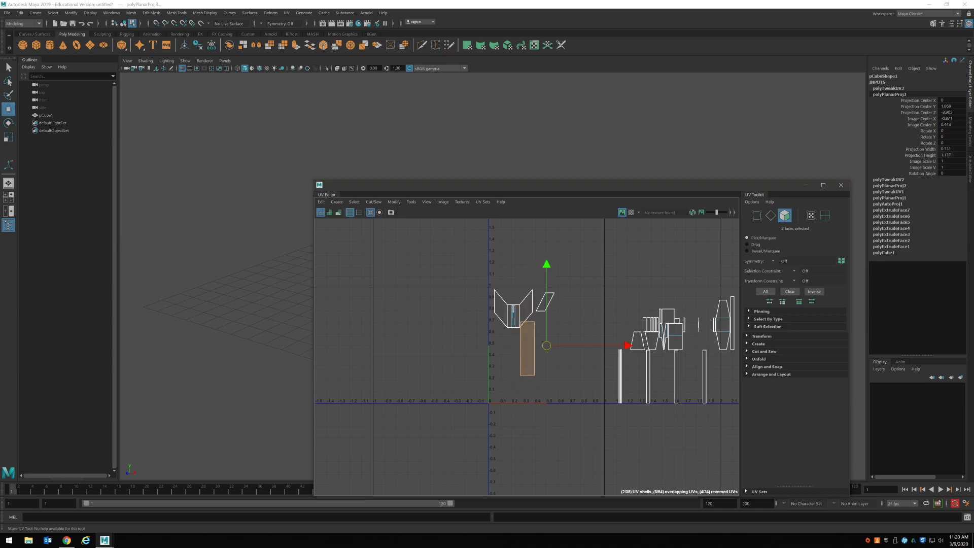
{"action": "left_click_drag", "start_coordinate": [546, 345], "coordinate": [586, 314]}
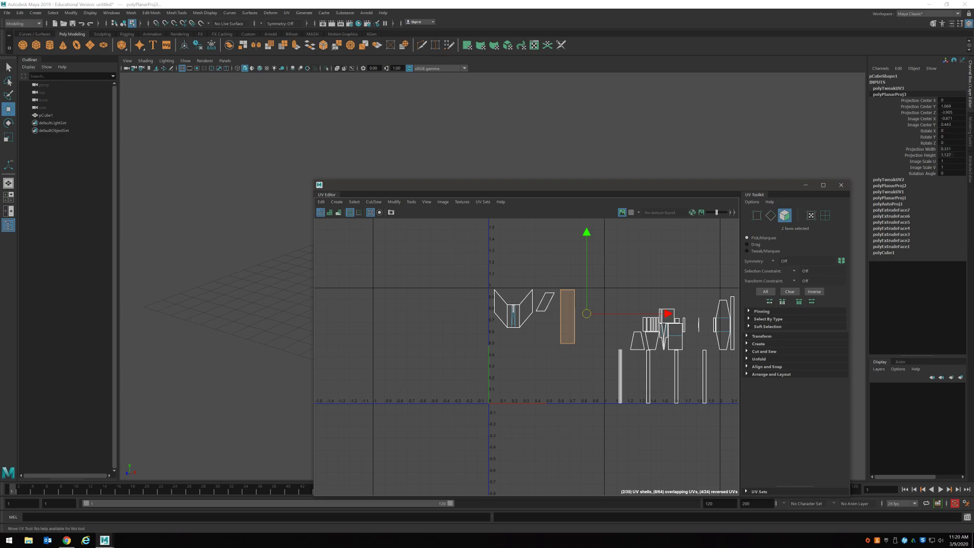
Shrink the narrow fin strip to the height of the fin's side shell and place it right next to it.
{"action": "key", "text": "r"}
{"action": "left_click_drag", "start_coordinate": [665, 313], "coordinate": [624, 314]}
{"action": "left_click_drag", "start_coordinate": [586, 235], "coordinate": [569, 301]}
{"action": "key", "text": "w"}
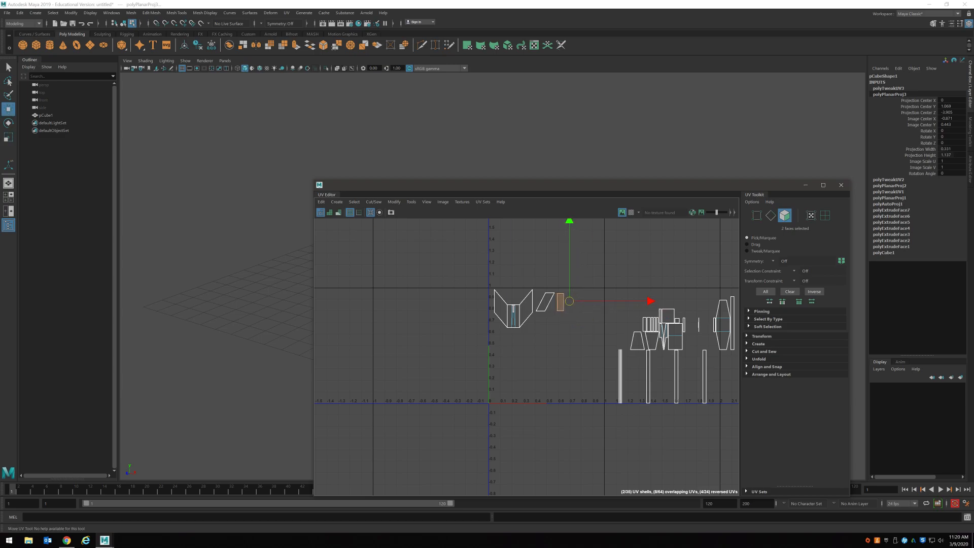
{"action": "key", "text": "r"}
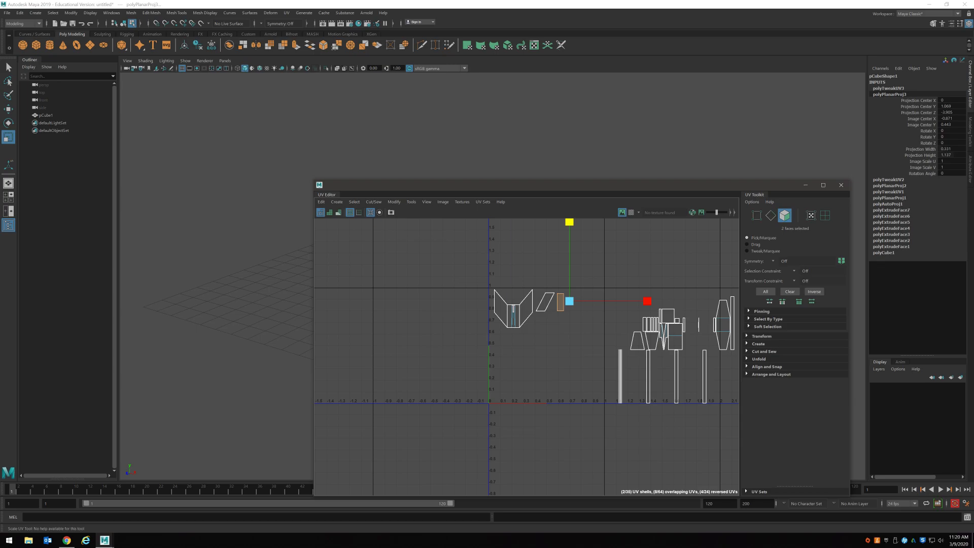
{"action": "left_click", "coordinate": [583, 254]}
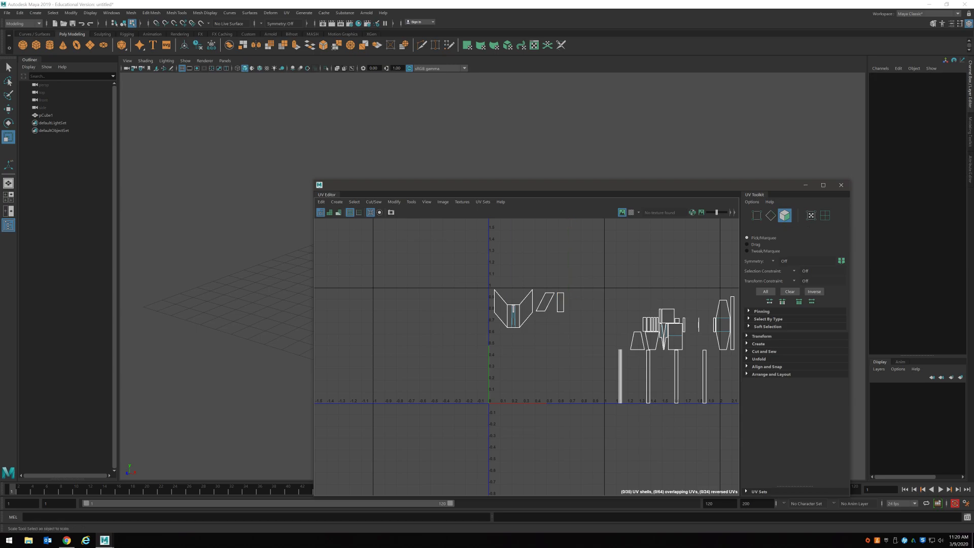
{"action": "middle_click_drag", "start_coordinate": [583, 253], "coordinate": [489, 246], "text": "alt"}
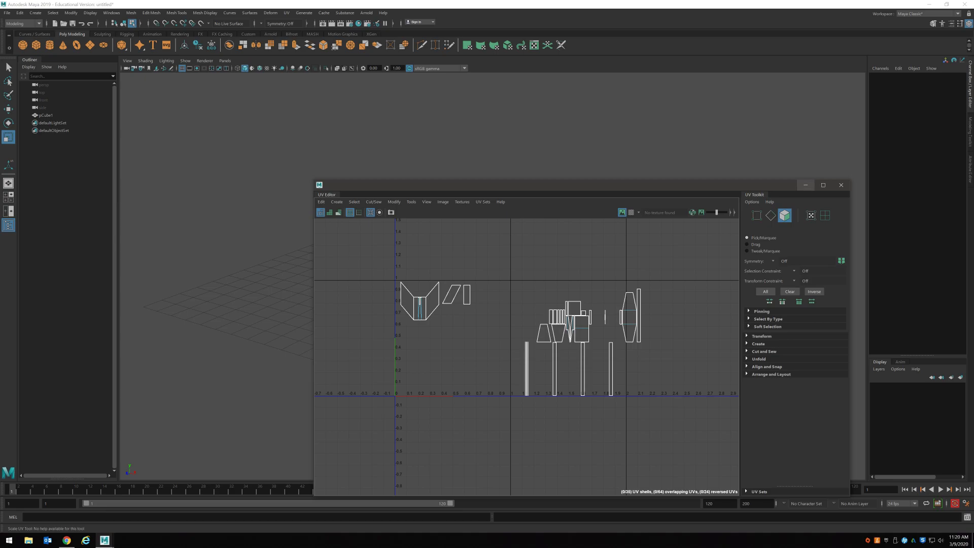
Select the tail fin's top face and planar-map it from the Y axis.
{"action": "left_click", "coordinate": [805, 185]}
{"action": "left_click", "coordinate": [541, 222]}
{"action": "left_click_drag", "start_coordinate": [540, 221], "coordinate": [477, 250], "text": "alt"}
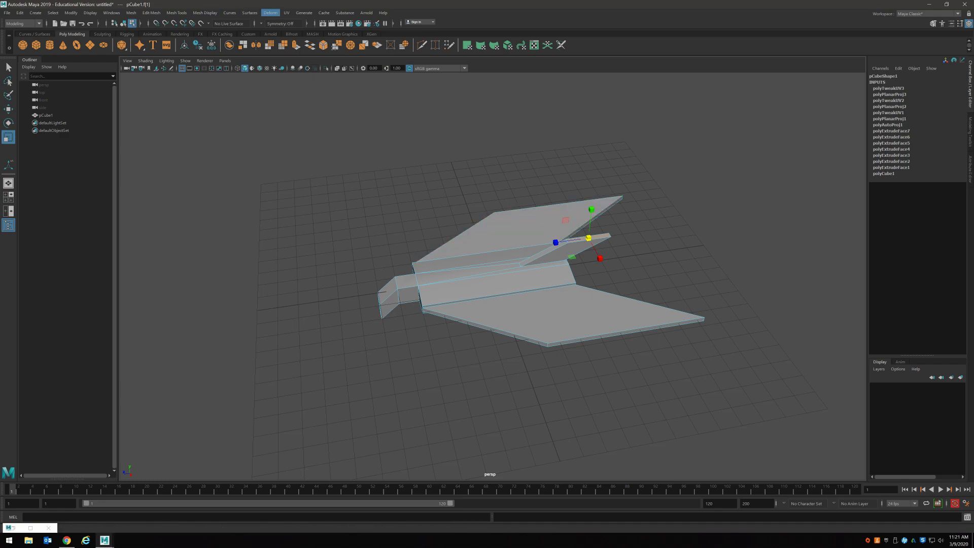
{"action": "left_click", "coordinate": [271, 13]}
{"action": "mouse_move", "coordinate": [287, 12]}
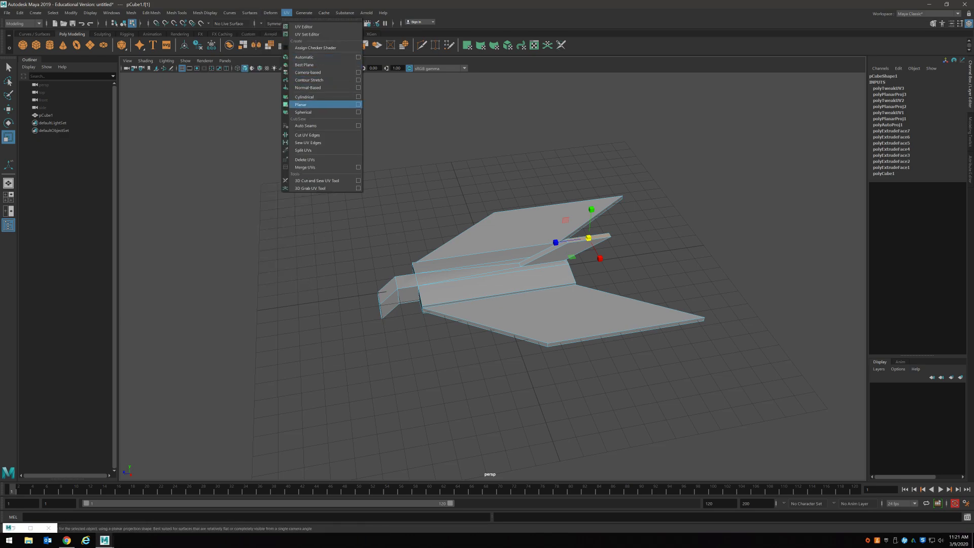
{"action": "left_click", "coordinate": [358, 105]}
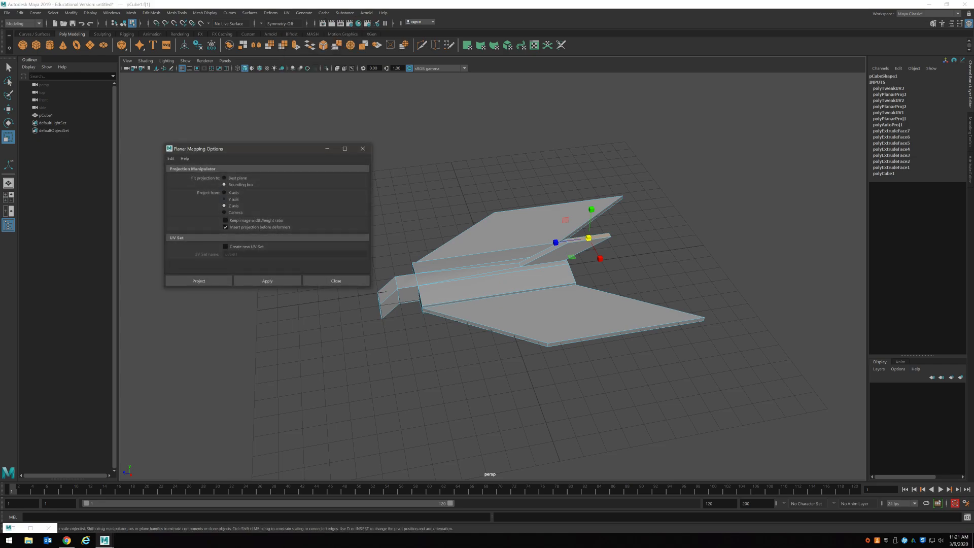
{"action": "left_click", "coordinate": [199, 281]}
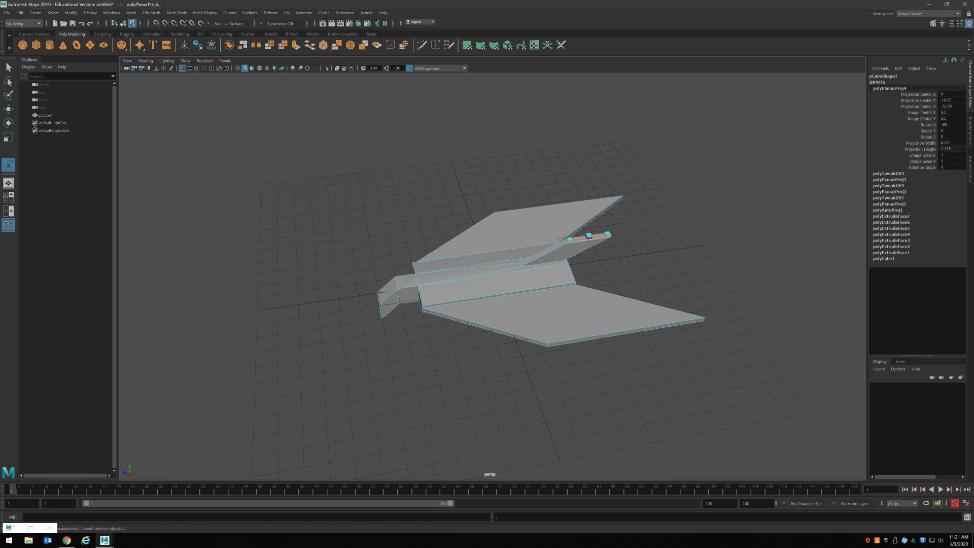
Scale down the fin's top-face UV shell and stack it over the fin's front-and-back shell, matching its height and width.
{"action": "left_click", "coordinate": [287, 13]}
{"action": "left_click", "coordinate": [304, 26]}
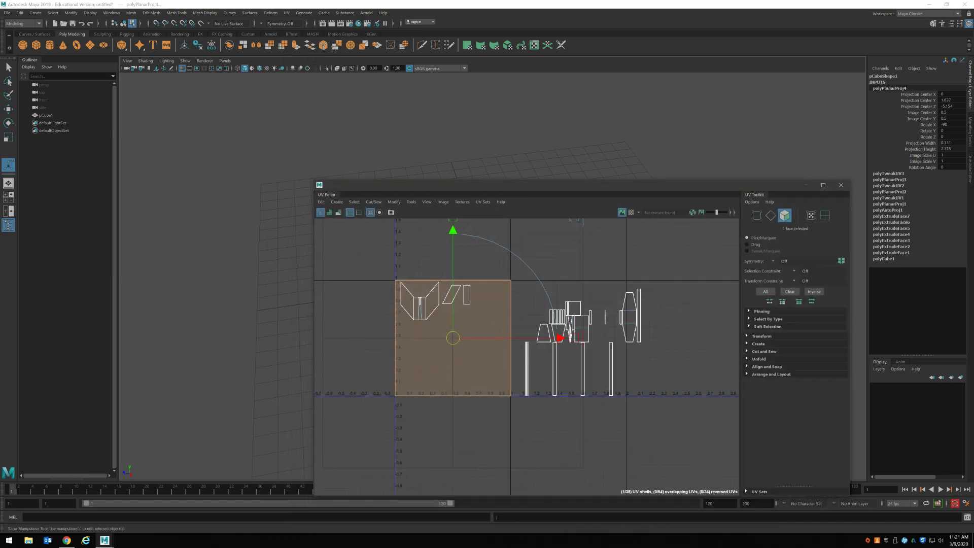
{"action": "key", "text": "r"}
{"action": "left_click_drag", "start_coordinate": [528, 337], "coordinate": [459, 337]}
{"action": "left_click_drag", "start_coordinate": [453, 259], "coordinate": [466, 296]}
{"action": "key", "text": "w"}
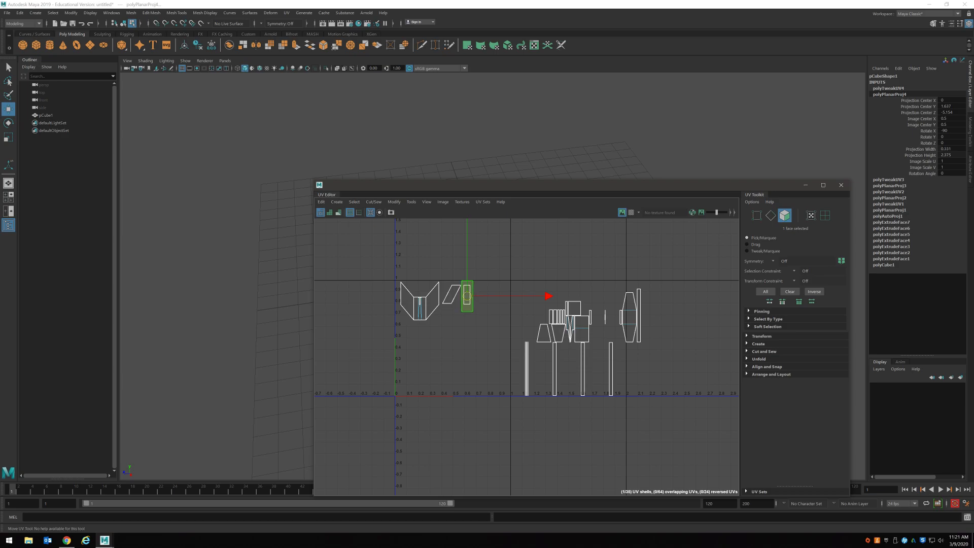
{"action": "key", "text": "r"}
{"action": "left_click_drag", "start_coordinate": [467, 218], "coordinate": [467, 248]}
{"action": "key", "text": "w"}
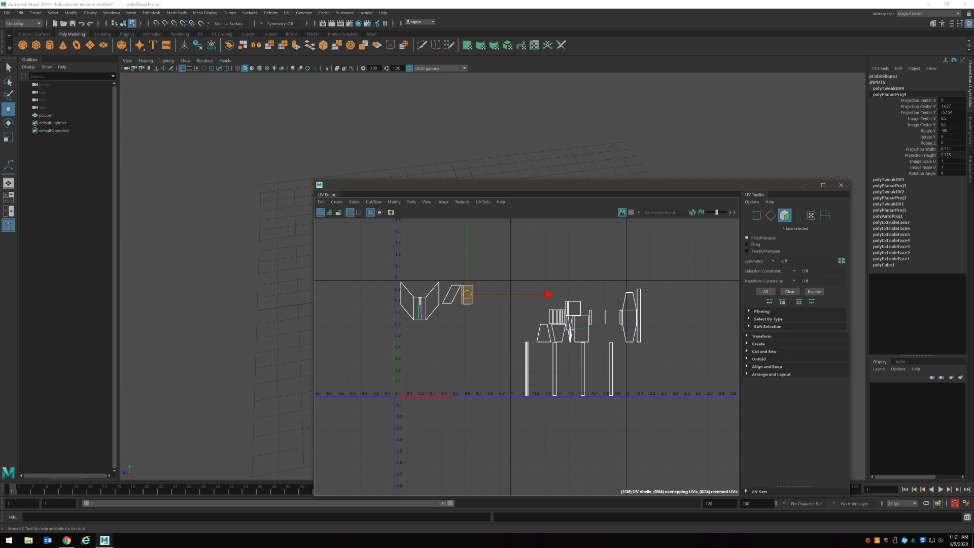
{"action": "key", "text": "r"}
{"action": "left_click_drag", "start_coordinate": [545, 294], "coordinate": [507, 294]}
{"action": "left_click", "coordinate": [508, 325]}
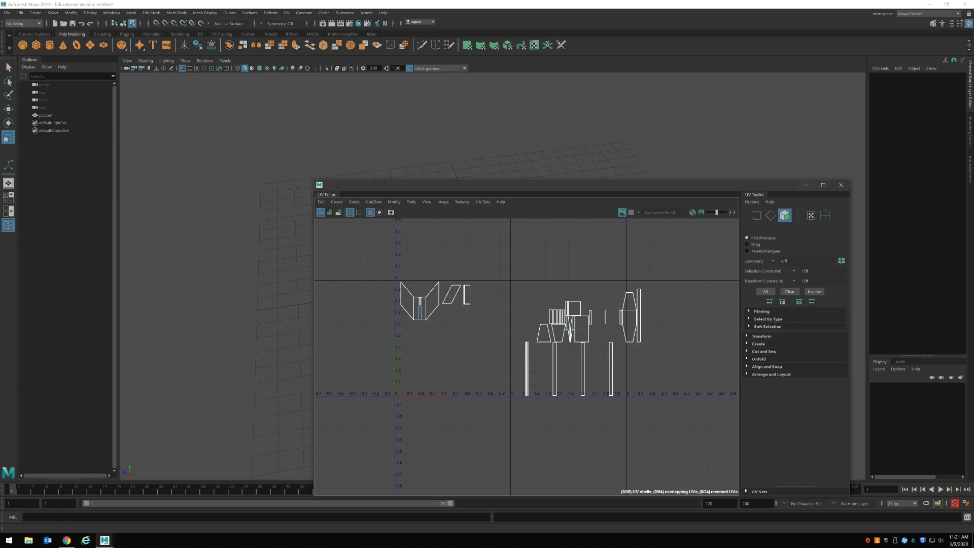
Select all faces of the bird's head and neck and apply an Automatic UV projection to them.
{"action": "left_click", "coordinate": [806, 185]}
{"action": "left_click_drag", "start_coordinate": [494, 284], "coordinate": [497, 221], "text": "alt"}
{"action": "left_click_drag", "start_coordinate": [356, 254], "coordinate": [438, 342]}
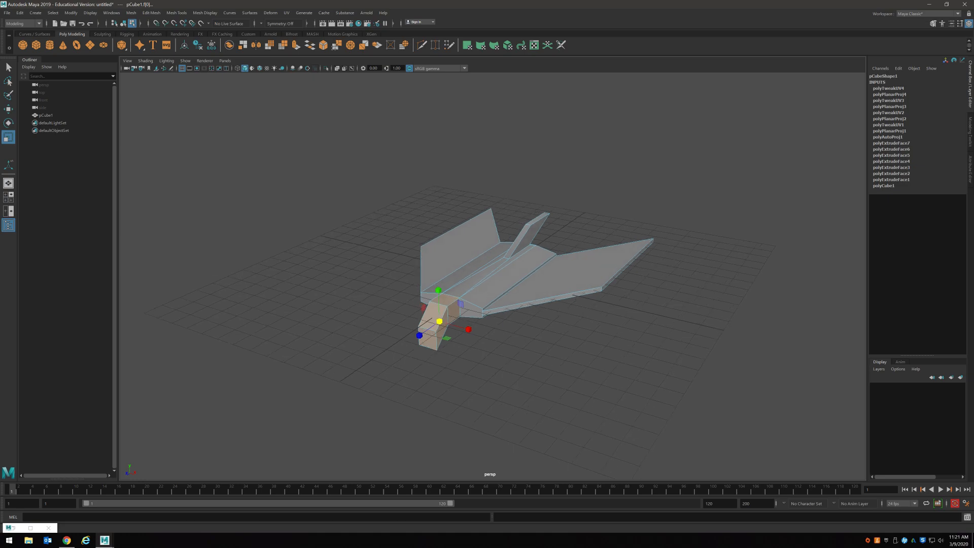
{"action": "left_click", "coordinate": [287, 13]}
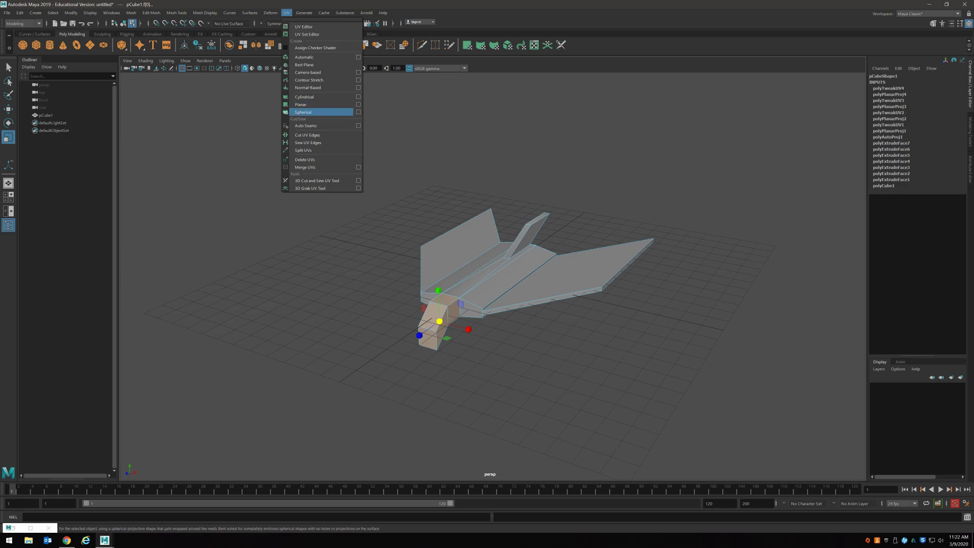
{"action": "left_click", "coordinate": [304, 57]}
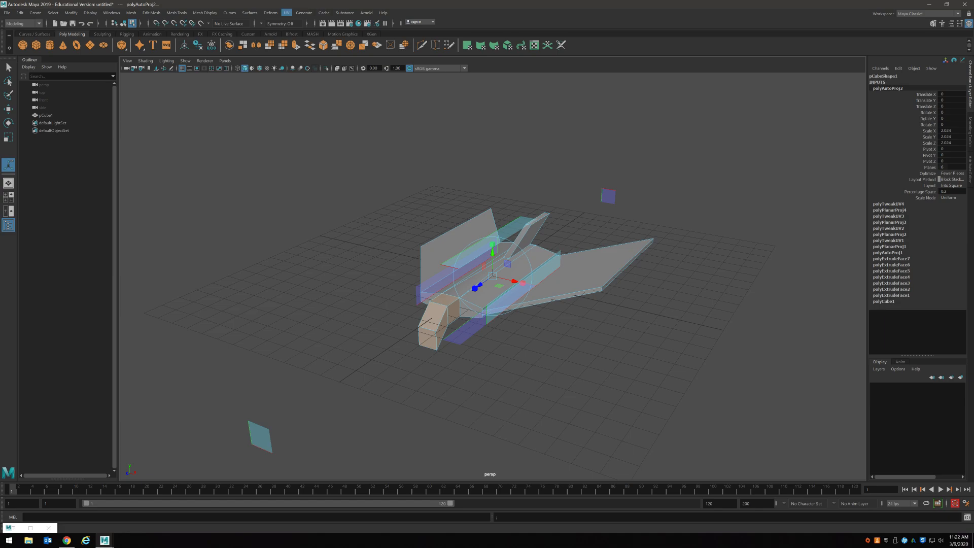
Move the head and neck UV shells past U = 1, outside the 0–1 square, and clear the selection.
{"action": "left_click", "coordinate": [287, 13]}
{"action": "left_click", "coordinate": [303, 26]}
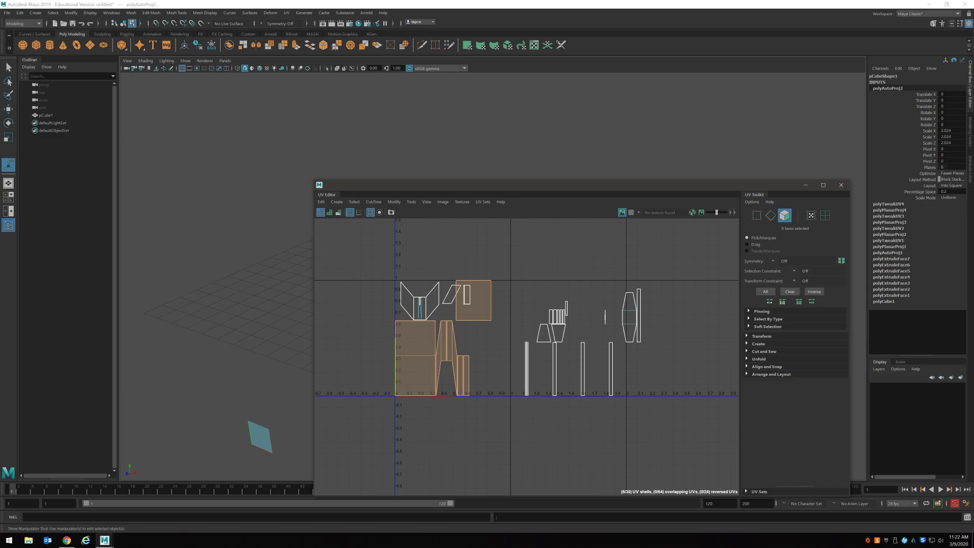
{"action": "key", "text": "w"}
{"action": "left_click_drag", "start_coordinate": [443, 339], "coordinate": [578, 266]}
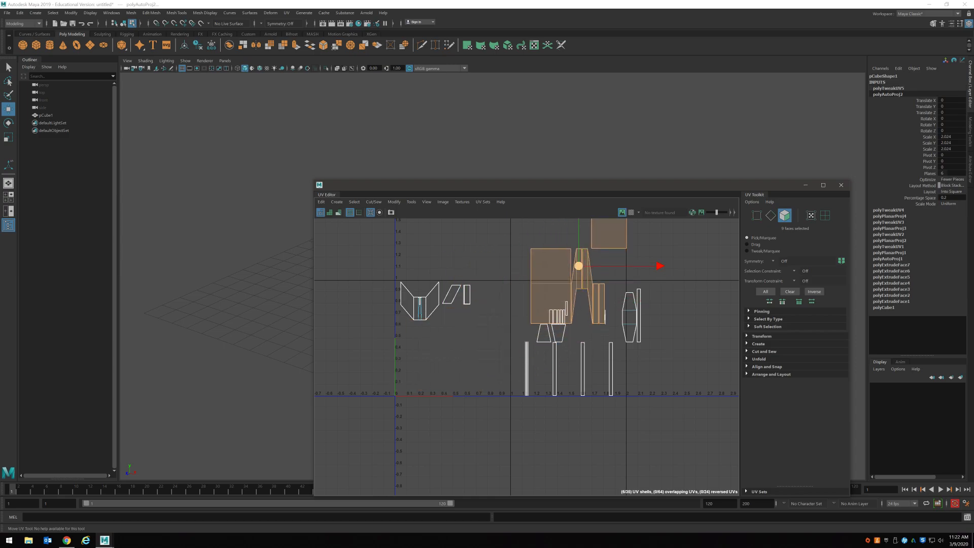
{"action": "left_click", "coordinate": [494, 350]}
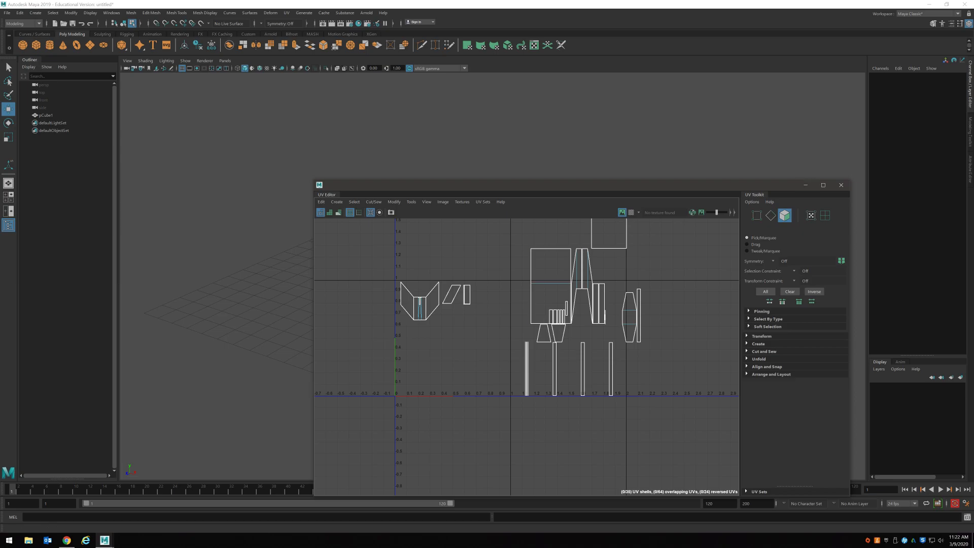
Select the side faces of the bird's head and neck on both sides and planar-map them from the X axis.
{"action": "left_click", "coordinate": [805, 184]}
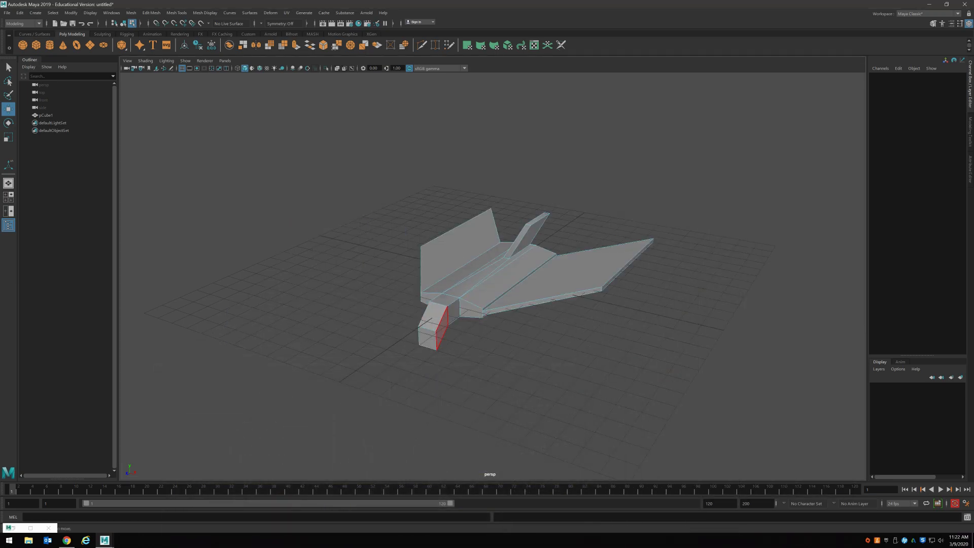
{"action": "left_click", "coordinate": [442, 327]}
{"action": "left_click_drag", "start_coordinate": [441, 327], "coordinate": [598, 283], "text": "alt"}
{"action": "left_click", "coordinate": [409, 282], "text": "shift"}
{"action": "left_click", "coordinate": [576, 284], "text": "shift"}
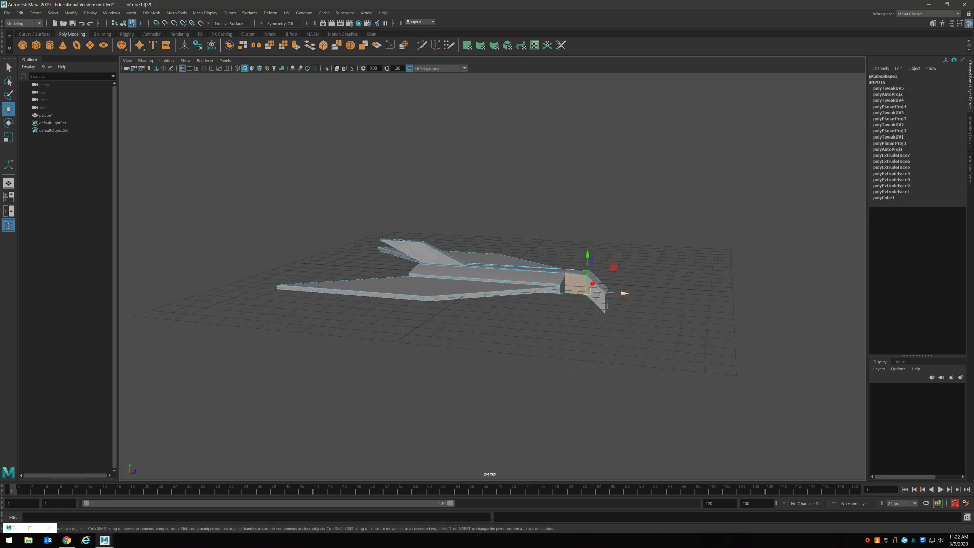
{"action": "key", "text": "ctrl+e"}
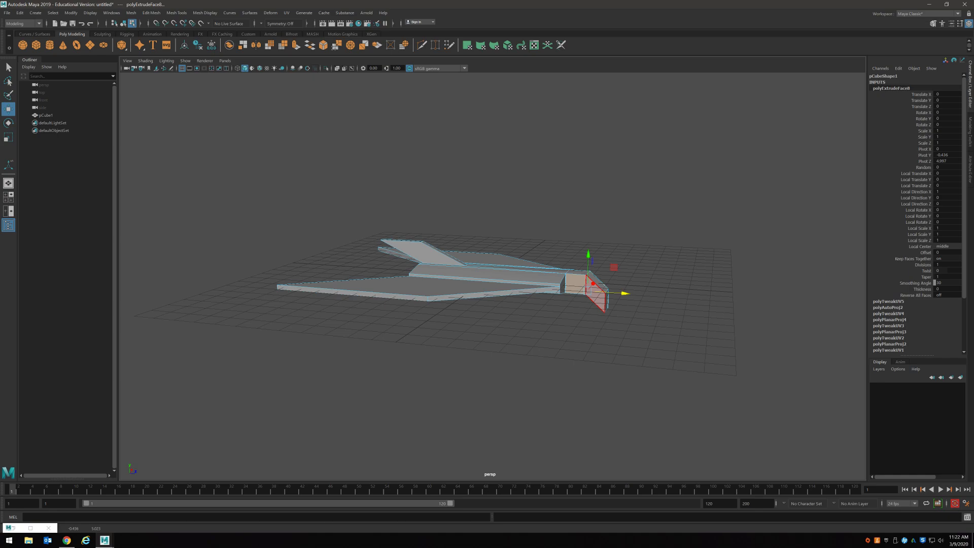
{"action": "key", "text": "ctrl+z"}
{"action": "left_click_drag", "start_coordinate": [595, 297], "coordinate": [457, 338], "text": "alt"}
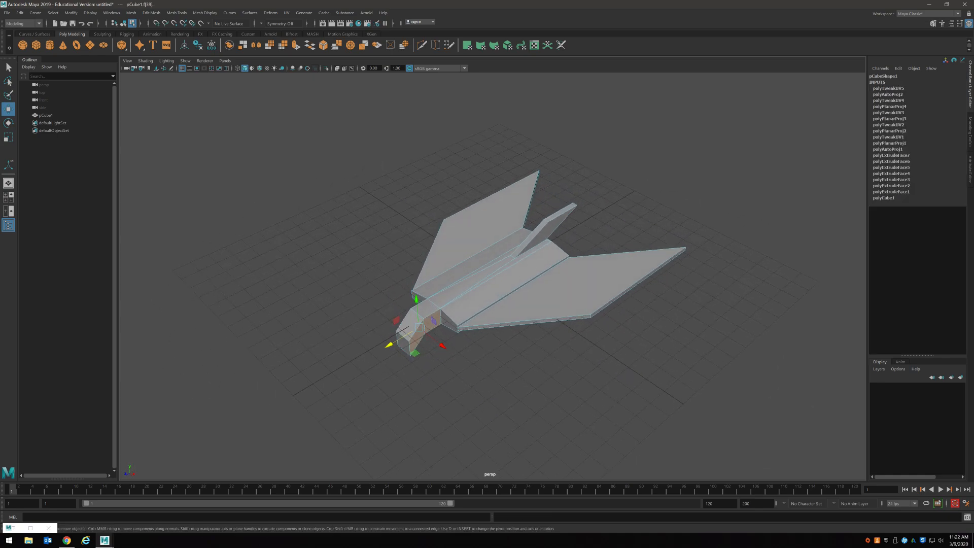
{"action": "left_click", "coordinate": [287, 13]}
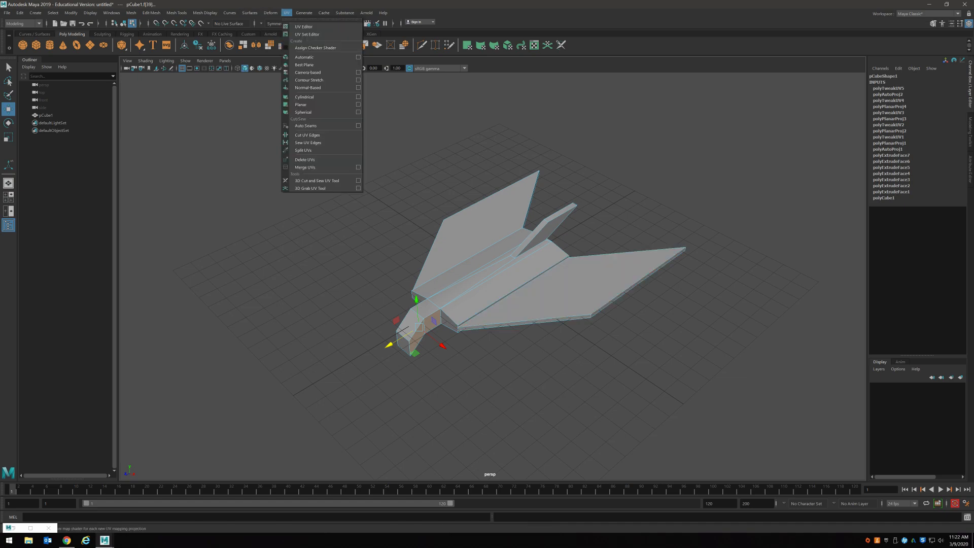
{"action": "left_click", "coordinate": [358, 104]}
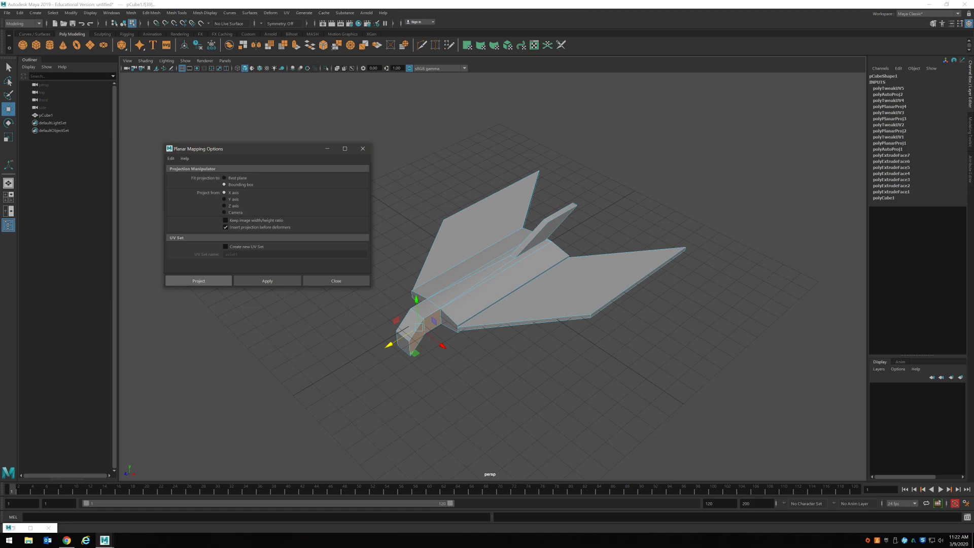
{"action": "left_click", "coordinate": [198, 281]}
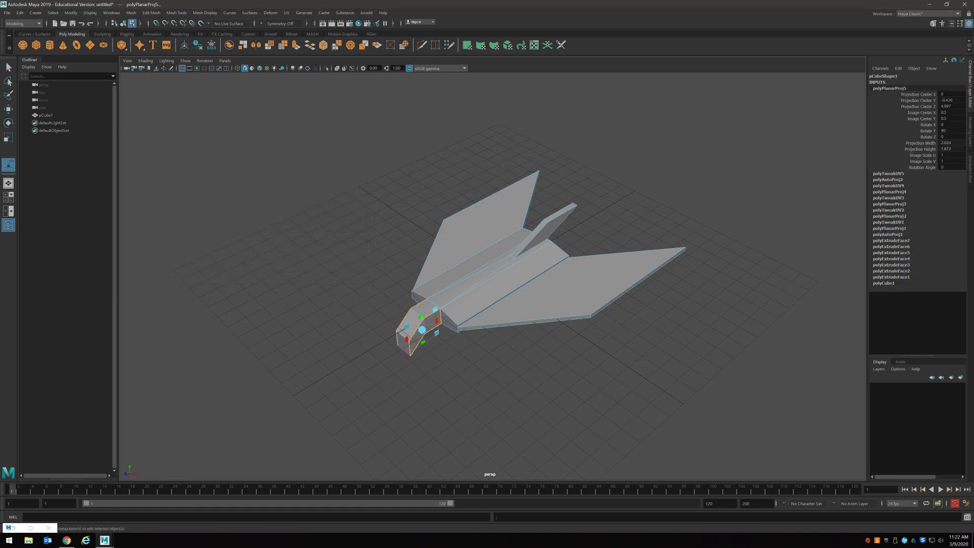
Scale down the head and neck side UV shells and place them just below the wing-and-body shell.
{"action": "left_click", "coordinate": [287, 13]}
{"action": "left_click", "coordinate": [304, 24]}
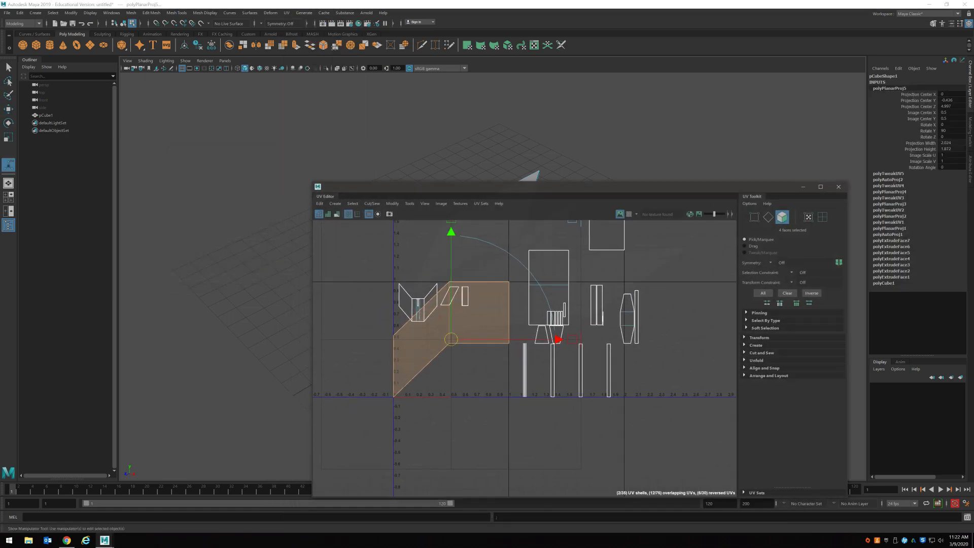
{"action": "key", "text": "r"}
{"action": "left_click_drag", "start_coordinate": [453, 338], "coordinate": [420, 341]}
{"action": "key", "text": "w"}
{"action": "key", "text": "r"}
{"action": "key", "text": "w"}
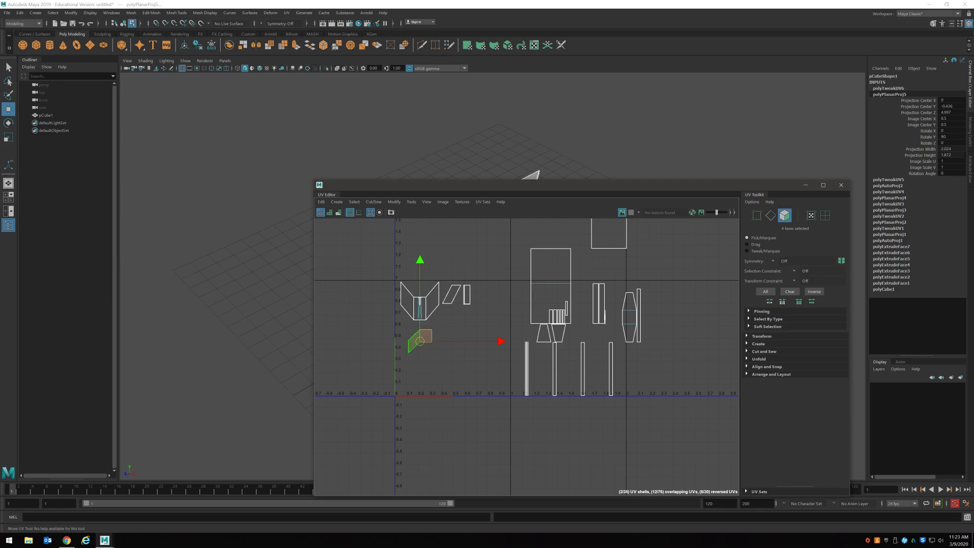
Select the top faces of the bird's head and neck and planar-map them from the Y axis.
{"action": "left_click", "coordinate": [805, 185]}
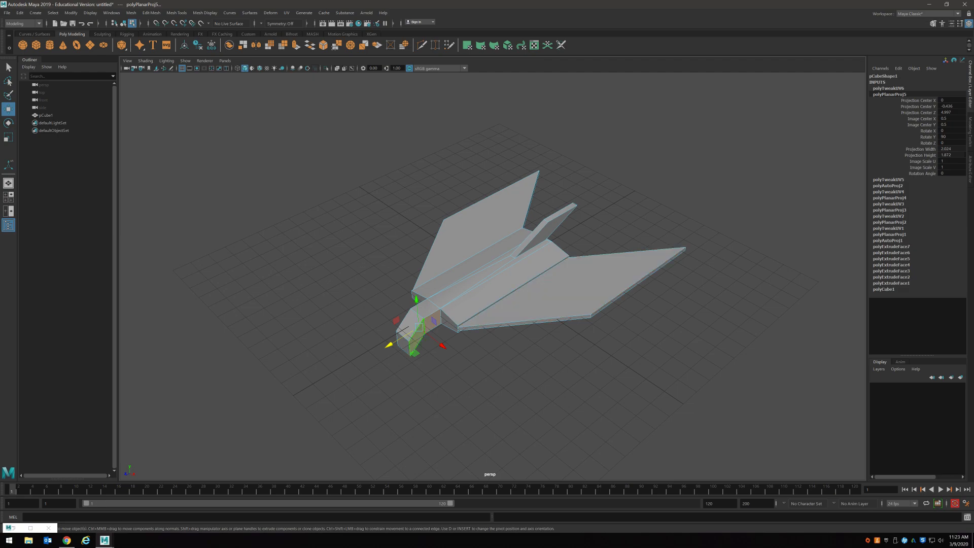
{"action": "left_click", "coordinate": [410, 325]}
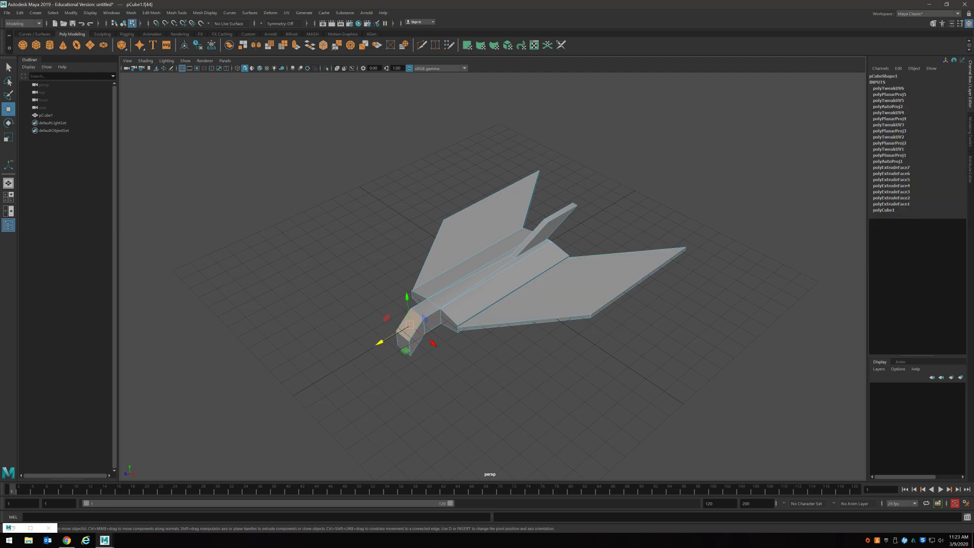
{"action": "mouse_move", "coordinate": [412, 320]}
{"action": "left_mouse_down", "text": "alt"}
{"action": "mouse_move", "coordinate": [466, 324]}
{"action": "mouse_move", "coordinate": [401, 290]}
{"action": "mouse_move", "coordinate": [412, 291]}
{"action": "mouse_move", "coordinate": [416, 168]}
{"action": "mouse_move", "coordinate": [421, 304]}
{"action": "left_mouse_up", "text": "alt"}
{"action": "left_click", "coordinate": [466, 324], "text": "shift"}
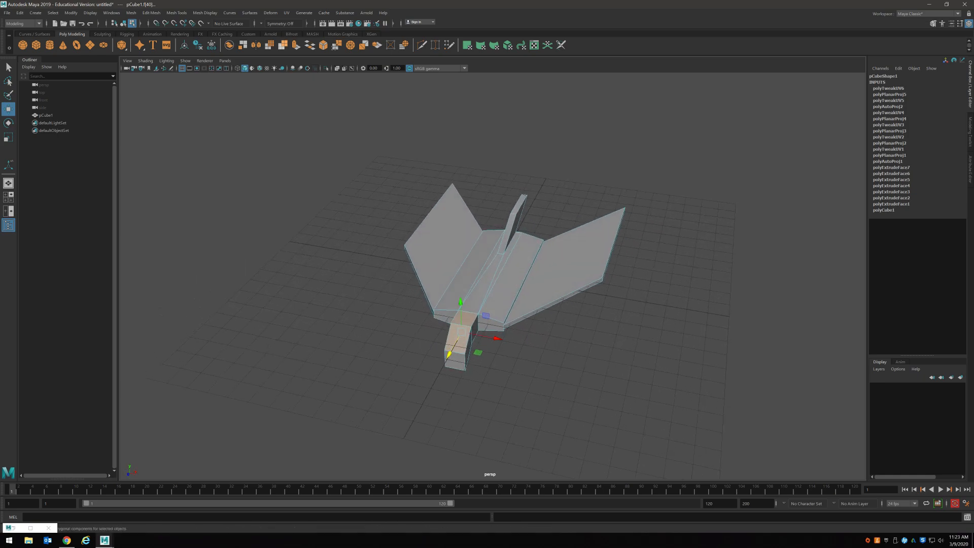
{"action": "left_click", "coordinate": [286, 12]}
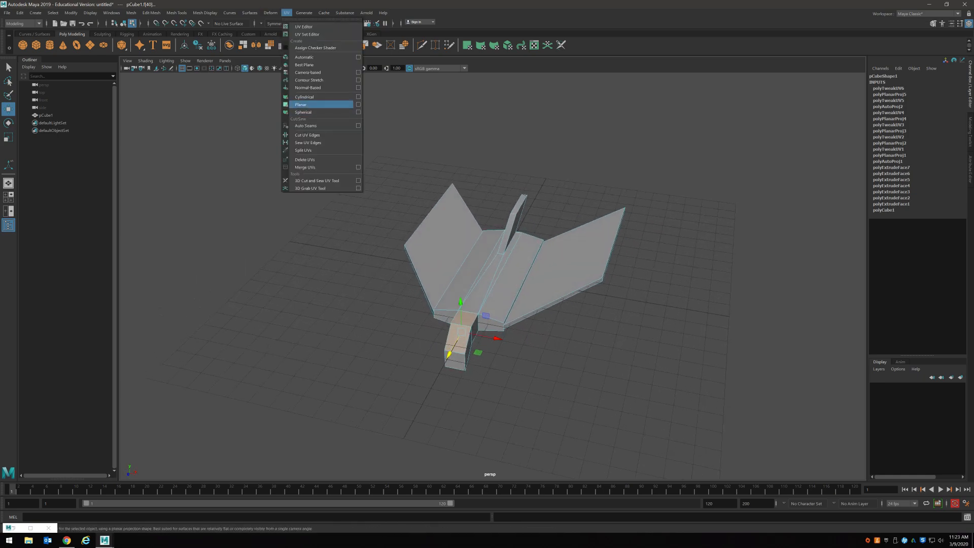
{"action": "left_click", "coordinate": [358, 105]}
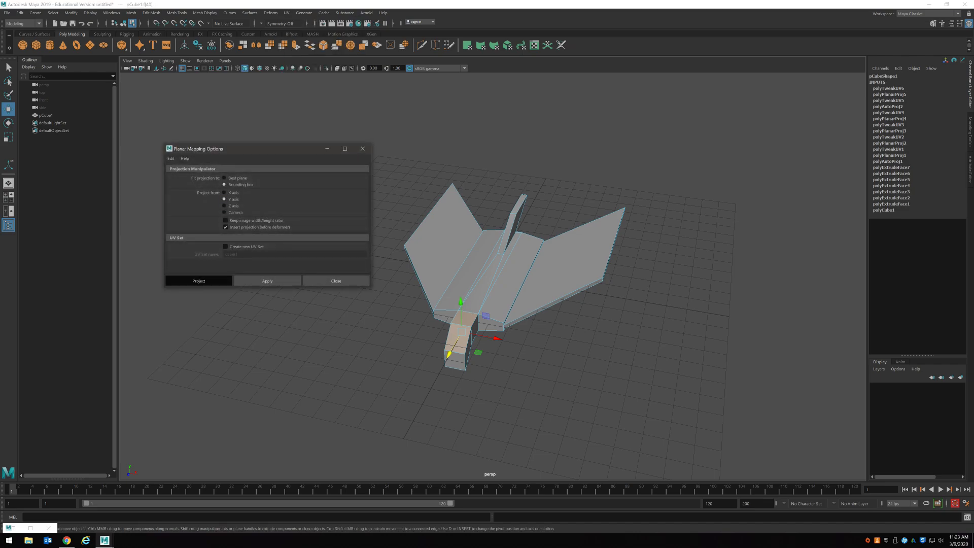
{"action": "left_click", "coordinate": [198, 281]}
Scale down the head and neck top UV shell and place it beside the side shells, leaving nothing selected.
{"action": "left_click", "coordinate": [286, 12]}
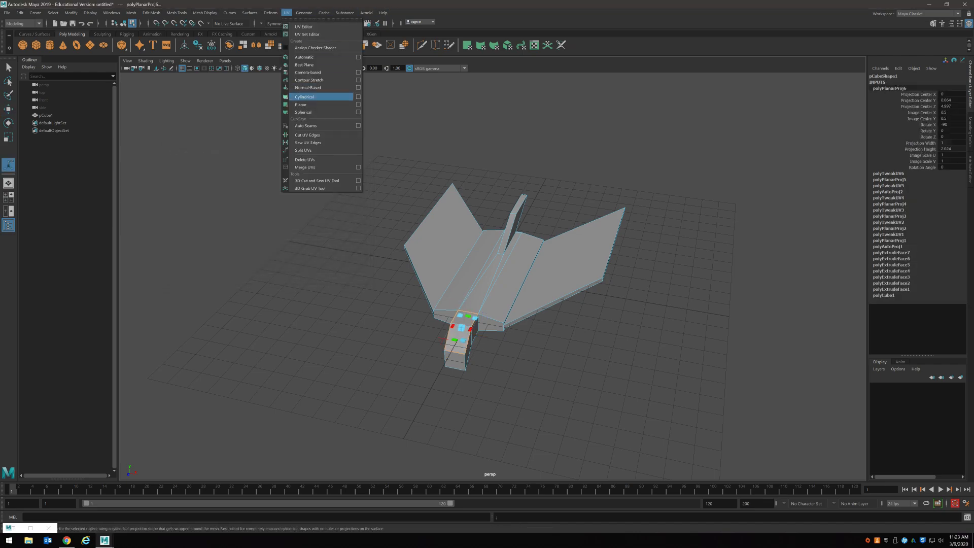
{"action": "left_click", "coordinate": [305, 27]}
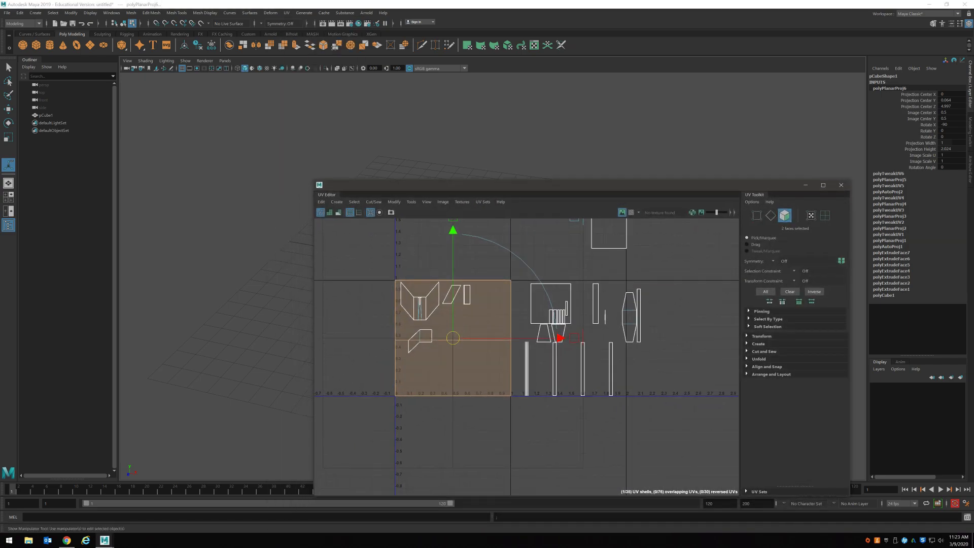
{"action": "key", "text": "r"}
{"action": "left_click_drag", "start_coordinate": [531, 338], "coordinate": [477, 338]}
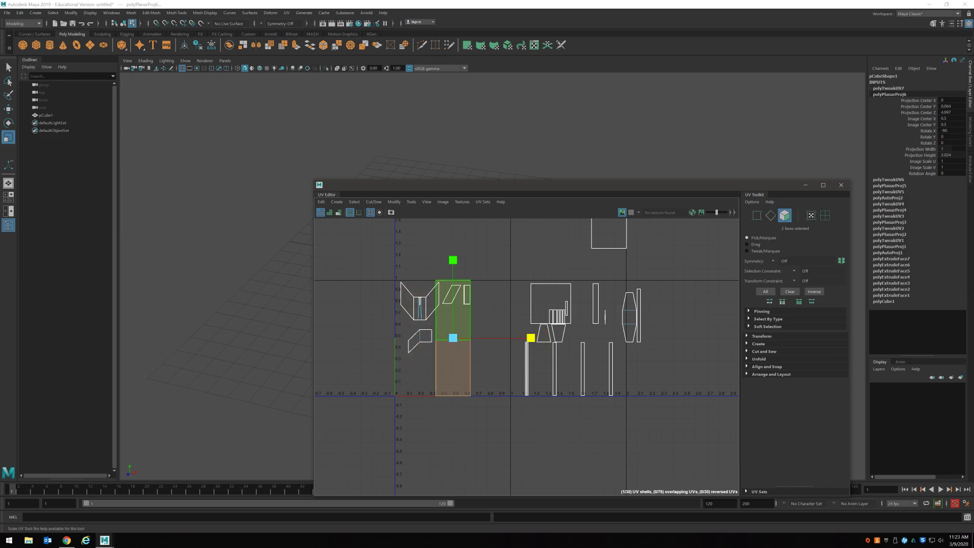
{"action": "left_click_drag", "start_coordinate": [452, 259], "coordinate": [453, 306]}
{"action": "left_click_drag", "start_coordinate": [531, 338], "coordinate": [492, 337]}
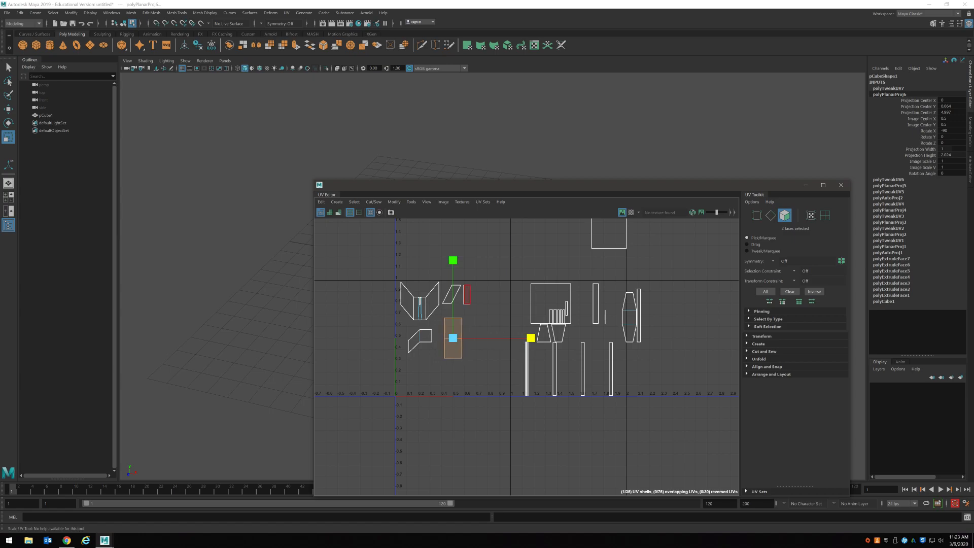
{"action": "left_click_drag", "start_coordinate": [453, 259], "coordinate": [453, 286]}
{"action": "key", "text": "w"}
{"action": "left_click_drag", "start_coordinate": [453, 338], "coordinate": [443, 339]}
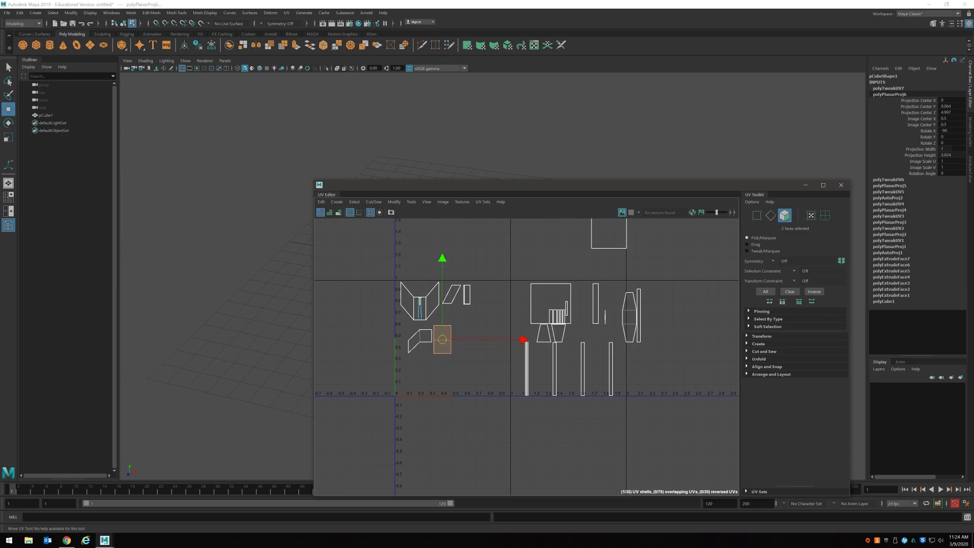
{"action": "left_click", "coordinate": [459, 361]}
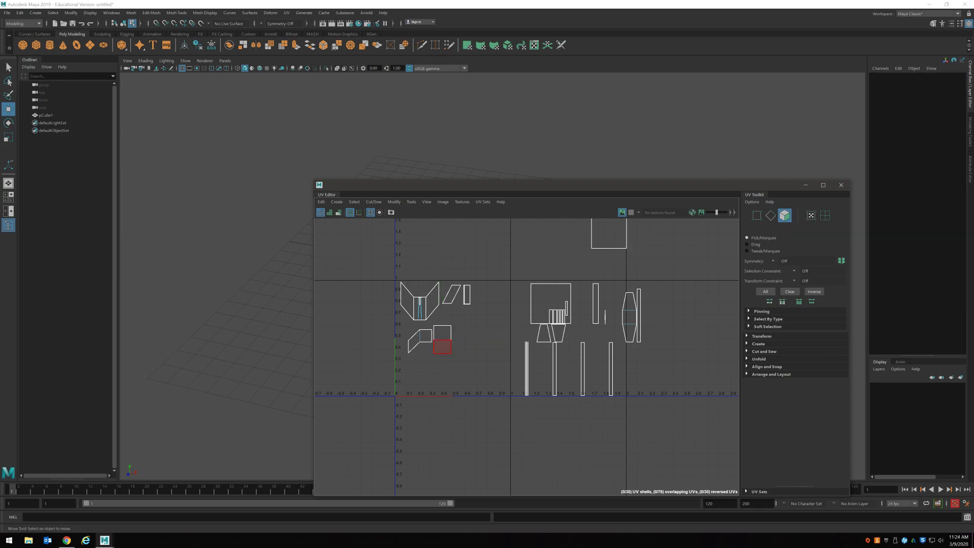
Move one of the two overlapping head side UV shells to the opposite side of the head's top shell.
{"action": "left_click", "coordinate": [442, 346]}
{"action": "left_click_drag", "start_coordinate": [483, 187], "coordinate": [416, 157]}
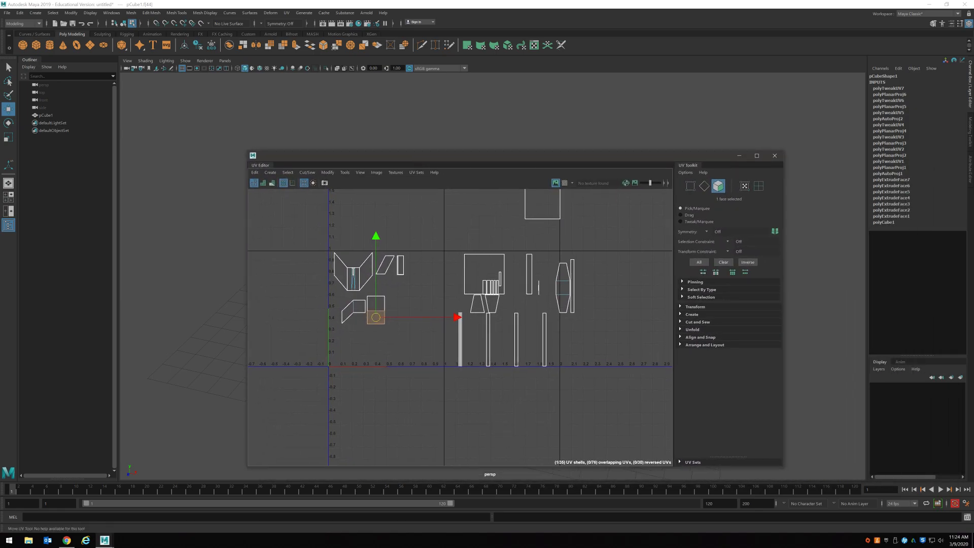
{"action": "left_click", "coordinate": [357, 307]}
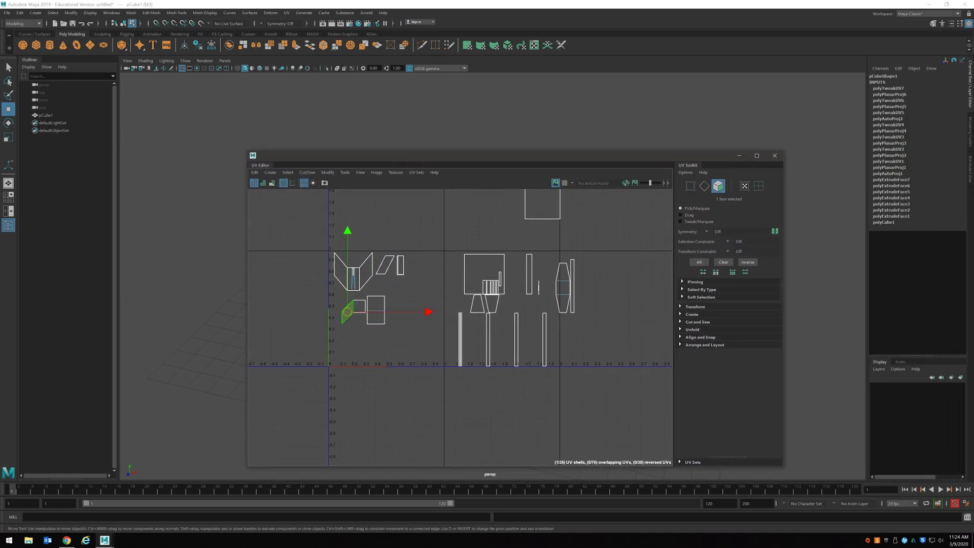
{"action": "double_click", "coordinate": [359, 307]}
{"action": "left_click_drag", "start_coordinate": [353, 312], "coordinate": [399, 312]}
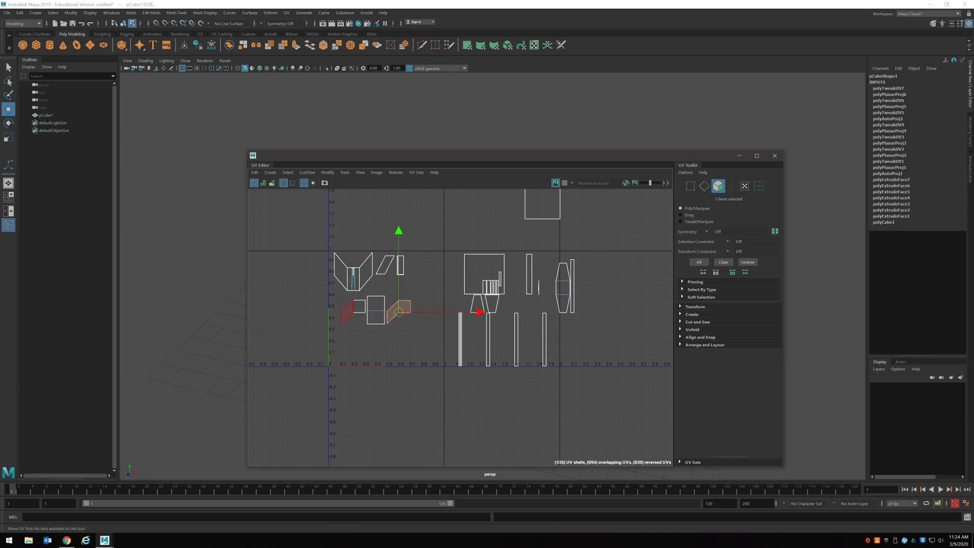
Select both faces of the remaining head side UV shell and stack it exactly over the matching side shell.
{"action": "left_click", "coordinate": [347, 312]}
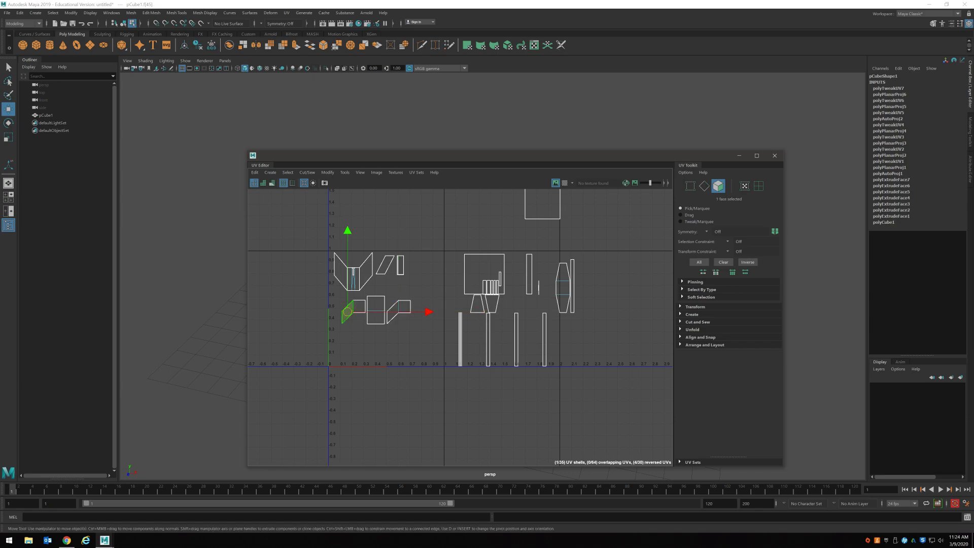
{"action": "left_click", "coordinate": [358, 306], "text": "shift"}
{"action": "left_click_drag", "start_coordinate": [354, 316], "coordinate": [351, 317]}
{"action": "left_click", "coordinate": [360, 173]}
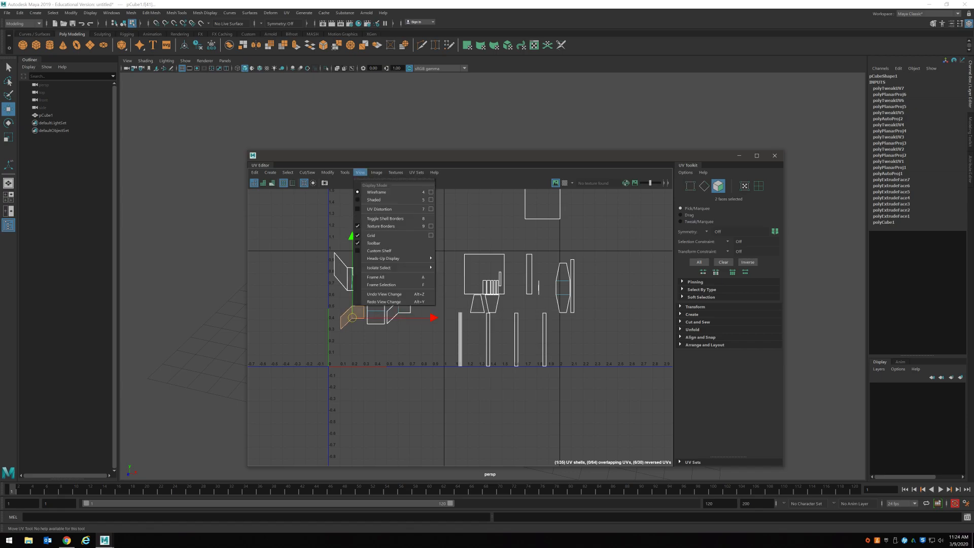
{"action": "mouse_move", "coordinate": [376, 172]}
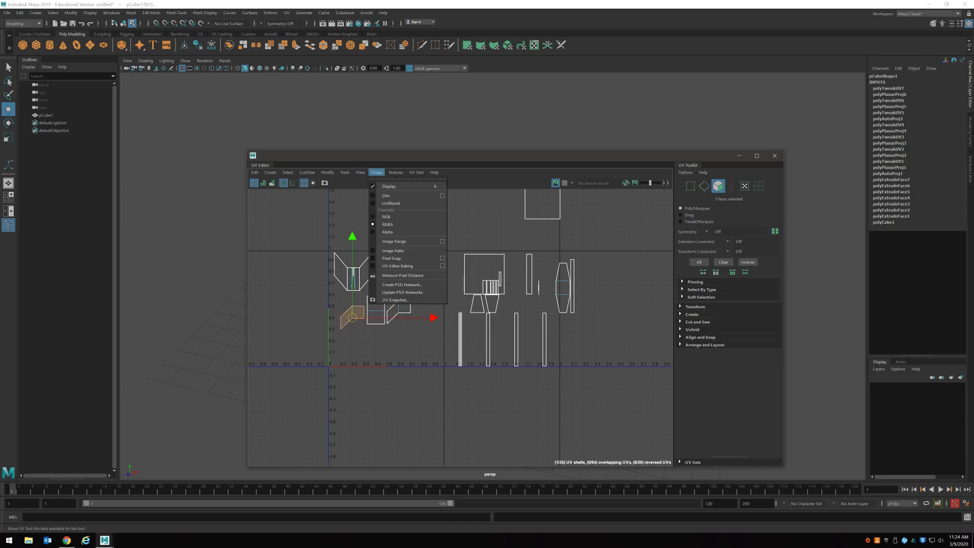
{"action": "left_click", "coordinate": [406, 122]}
{"action": "left_click", "coordinate": [347, 318]}
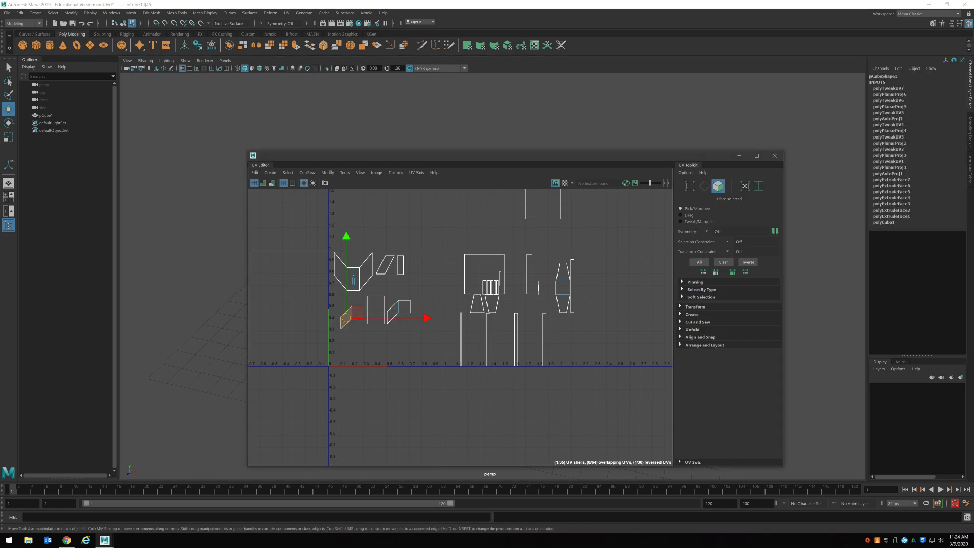
{"action": "left_click", "coordinate": [357, 312], "text": "shift"}
{"action": "left_click_drag", "start_coordinate": [352, 317], "coordinate": [400, 313]}
{"action": "left_click_drag", "start_coordinate": [398, 313], "coordinate": [399, 312]}
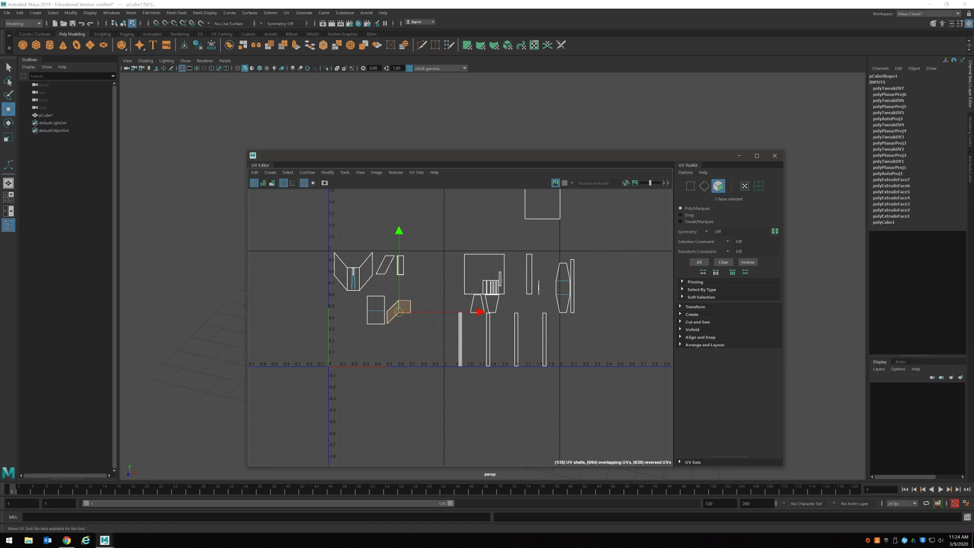
Select the head's top shell and stacked side shells and move them together beneath the wing-and-body shell.
{"action": "left_click", "coordinate": [375, 317]}
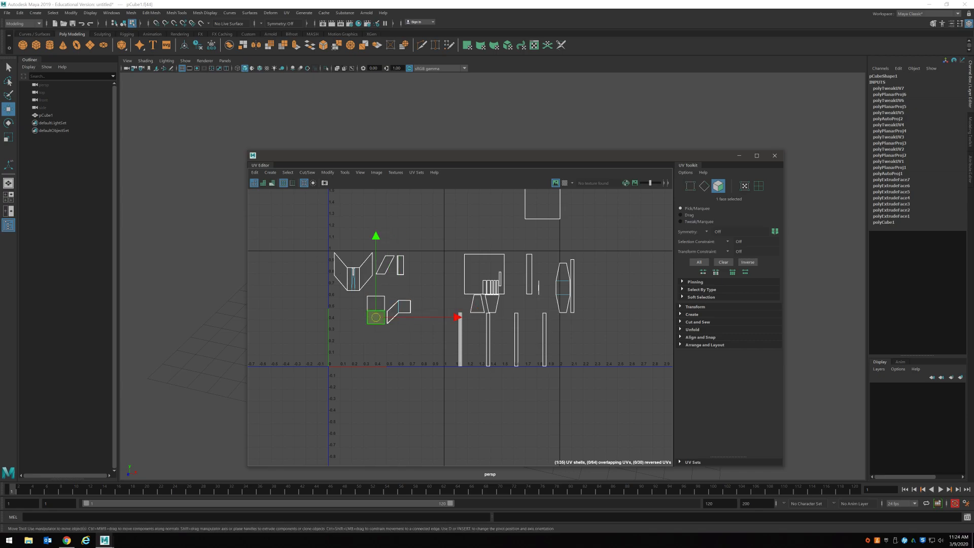
{"action": "double_click", "coordinate": [375, 317]}
{"action": "left_click_drag", "start_coordinate": [389, 311], "coordinate": [357, 311]}
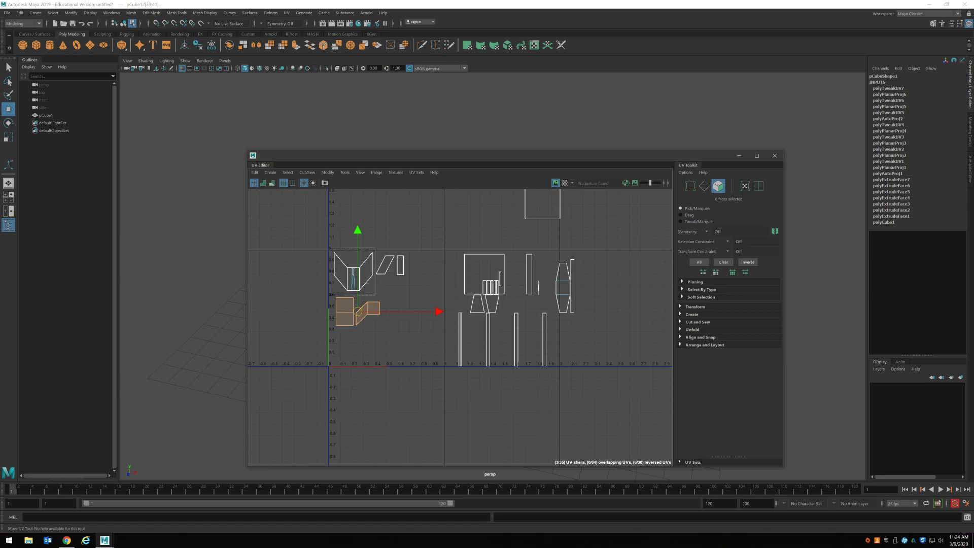
Enlarge the wing-and-body UV shell and move it to the lower-right part of the 0–1 square.
{"action": "left_click", "coordinate": [353, 274]}
{"action": "key", "text": "r"}
{"action": "left_click_drag", "start_coordinate": [353, 271], "coordinate": [412, 334]}
{"action": "key", "text": "w"}
{"action": "key", "text": "r"}
{"action": "key", "text": "w"}
Move the tail fin UV shells above the wing-and-body shell and the head shells into the 0–1 square's lower-left corner.
{"action": "left_click_drag", "start_coordinate": [369, 245], "coordinate": [411, 306]}
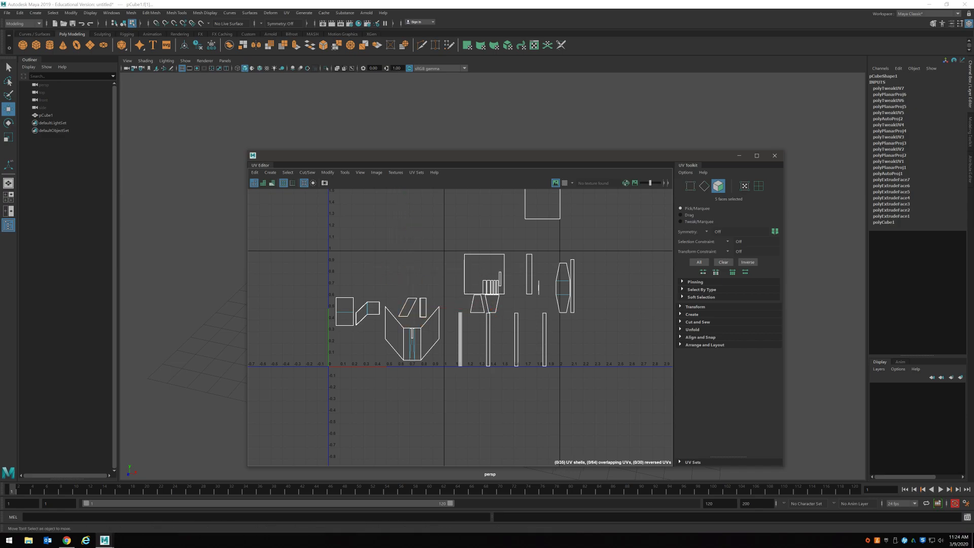
{"action": "left_click_drag", "start_coordinate": [327, 282], "coordinate": [358, 346]}
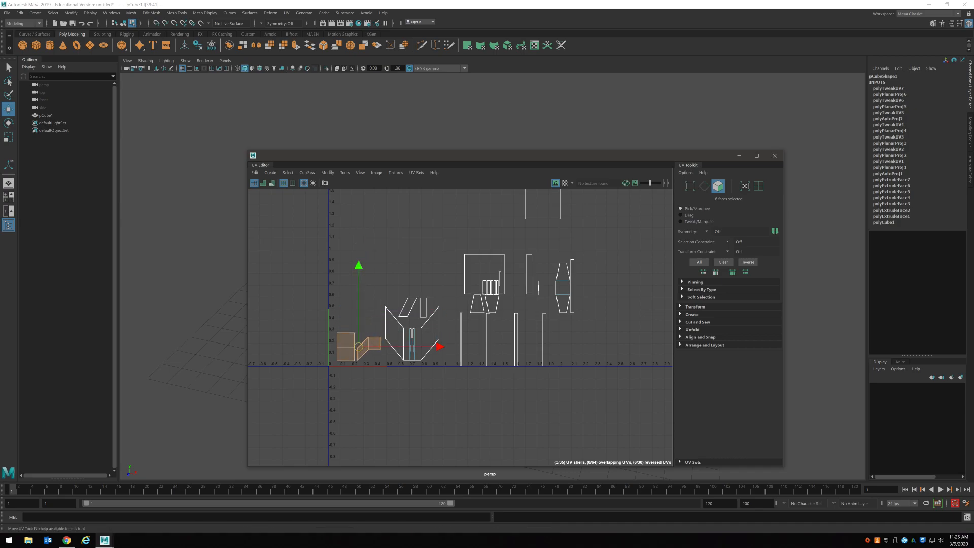
{"action": "left_click", "coordinate": [367, 393]}
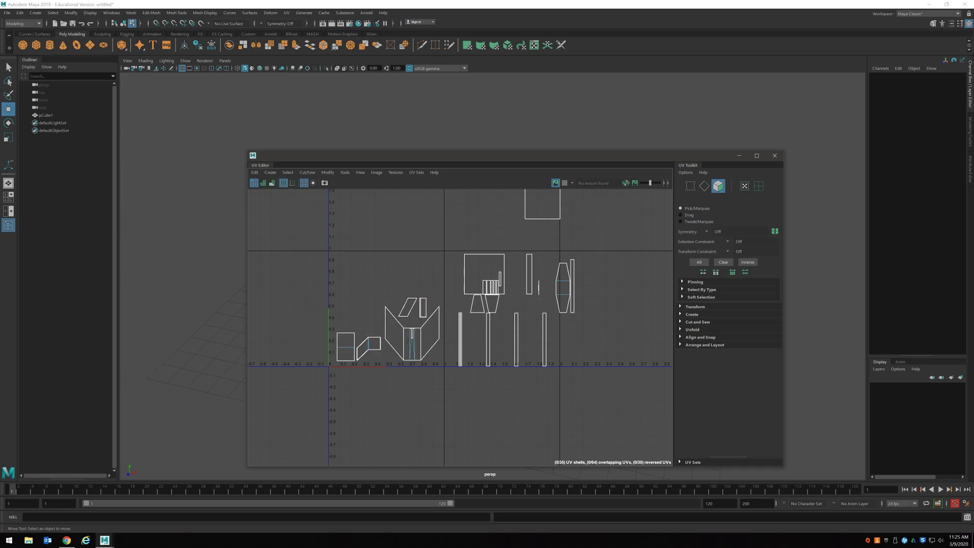
Set up a UV snapshot of the layout with its output file named Ship_UV on the Desktop.
{"action": "left_click", "coordinate": [377, 172]}
{"action": "left_click", "coordinate": [397, 300]}
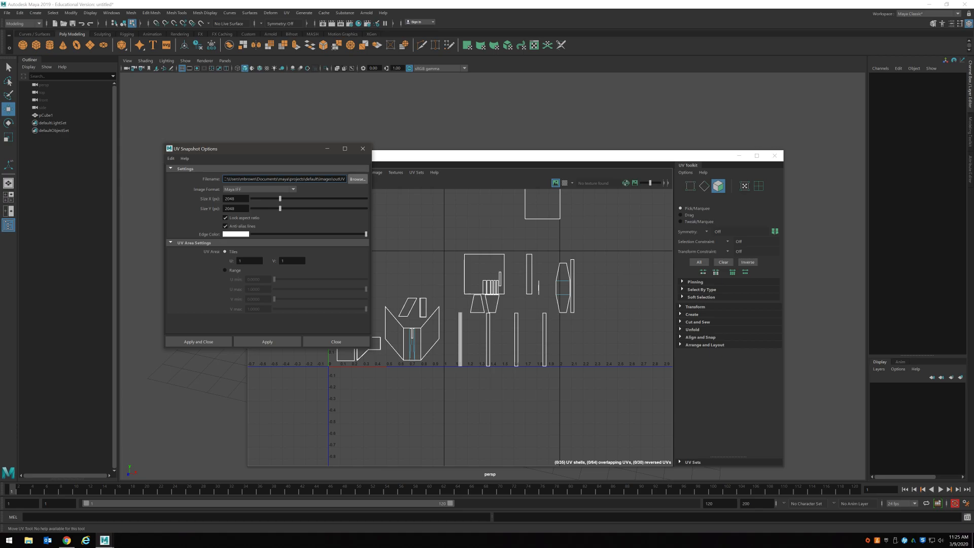
{"action": "left_click", "coordinate": [357, 179]}
{"action": "left_click", "coordinate": [69, 92]}
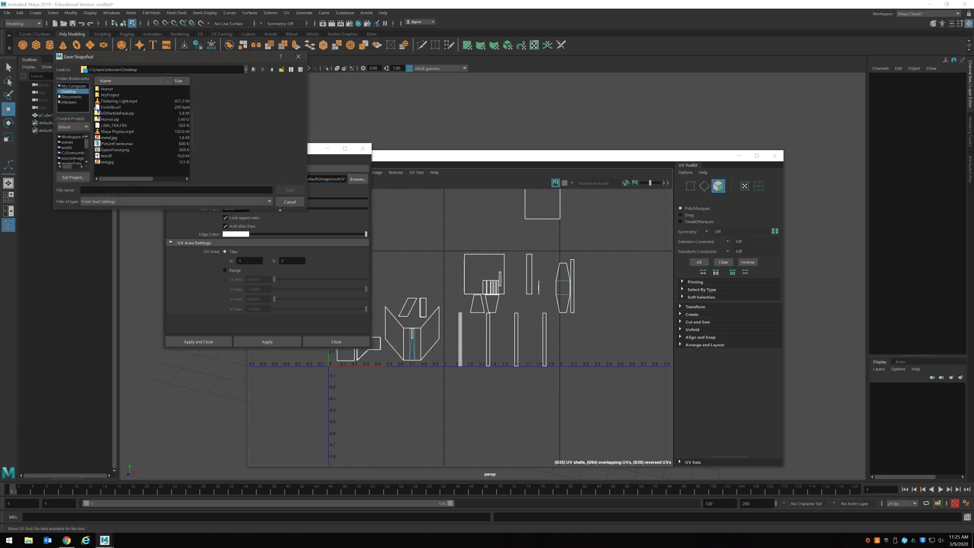
{"action": "left_click", "coordinate": [117, 190]}
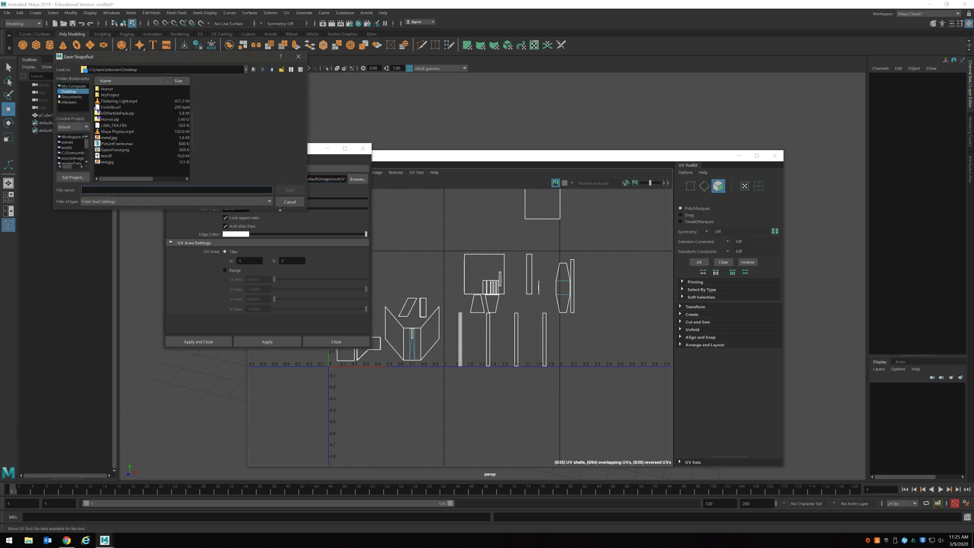
{"action": "type", "text": "S"}
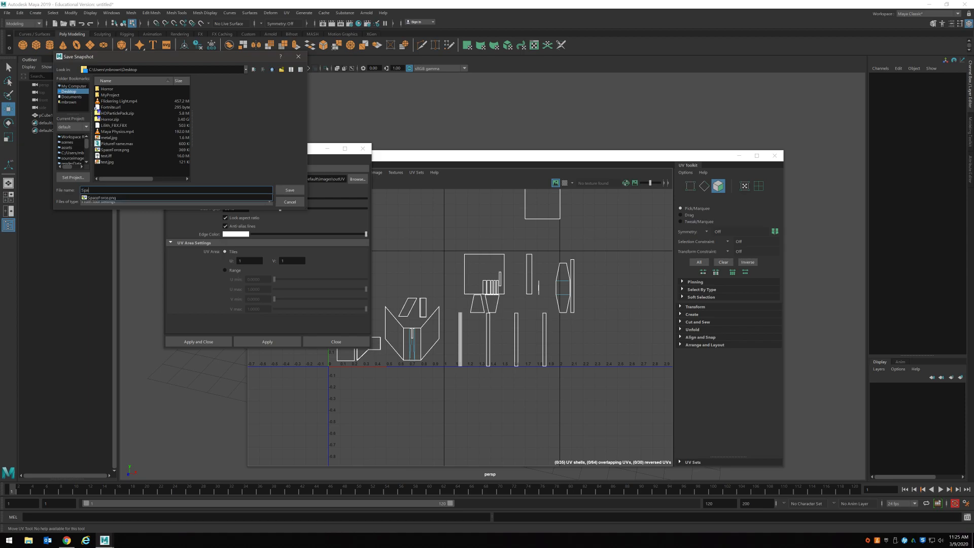
{"action": "type", "text": "hip_UV"}
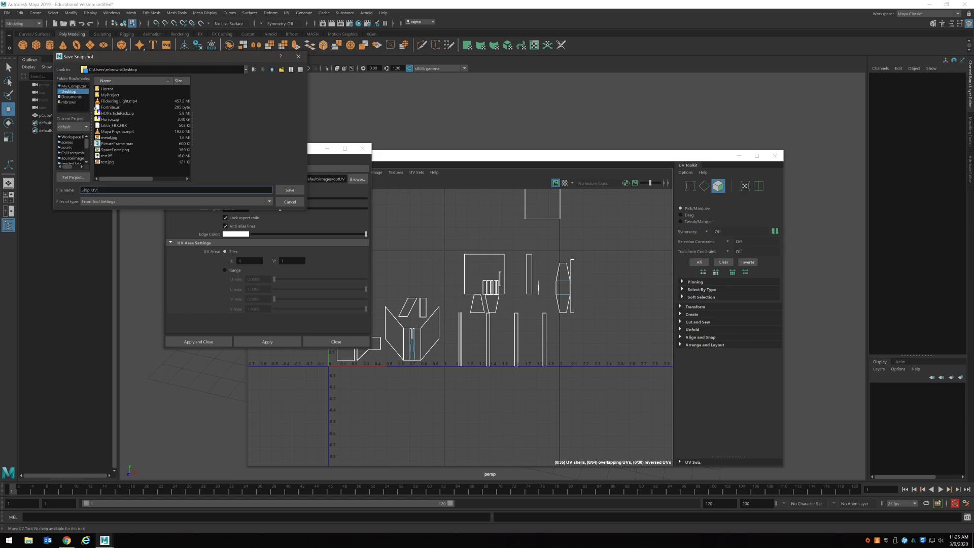
{"action": "key", "text": "Return"}
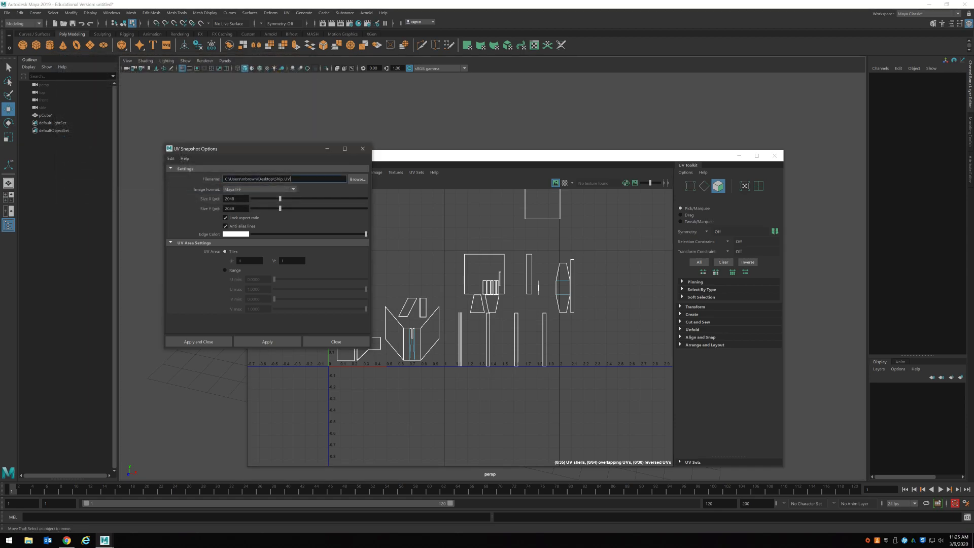
Set the snapshot's image format to JPEG and try to export it.
{"action": "left_click", "coordinate": [259, 189]}
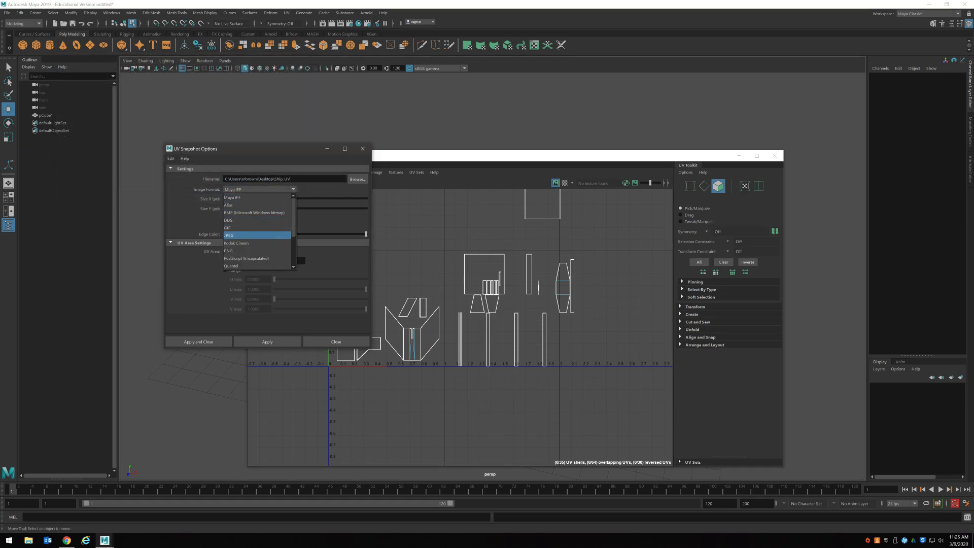
{"action": "left_click", "coordinate": [258, 235]}
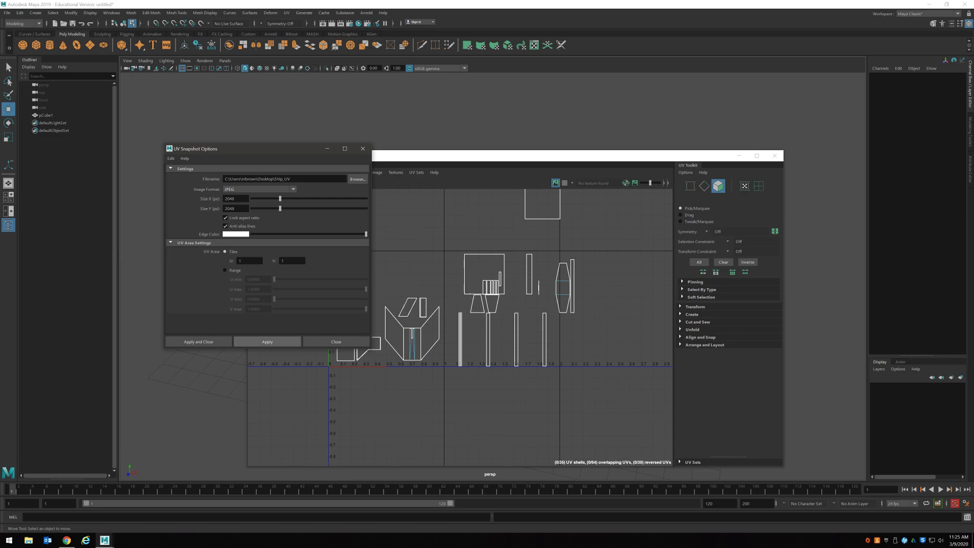
{"action": "left_click", "coordinate": [199, 341]}
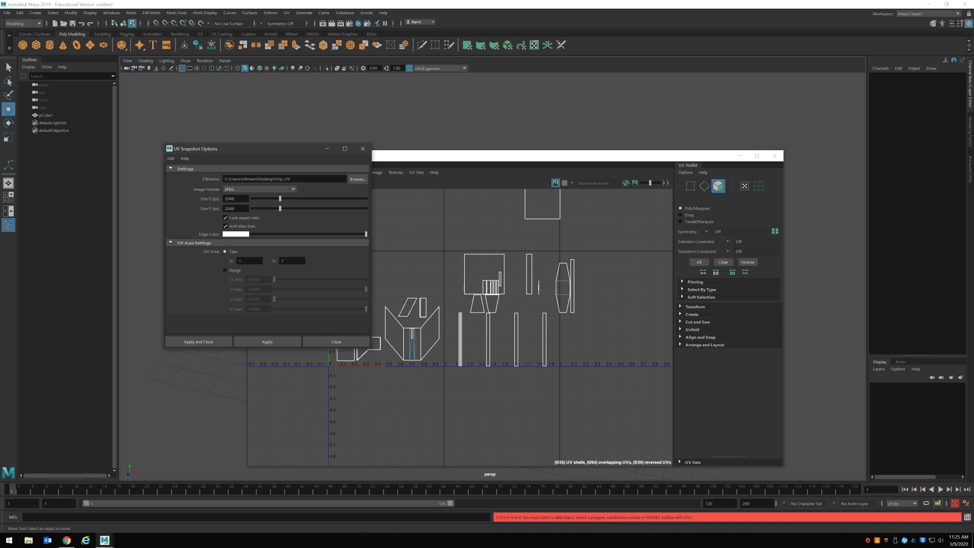
Select the whole pCube1 model in object mode and export its UV snapshot with the current settings.
{"action": "left_click_drag", "start_coordinate": [616, 155], "coordinate": [711, 259]}
{"action": "right_click_drag", "start_coordinate": [526, 244], "coordinate": [564, 231]}
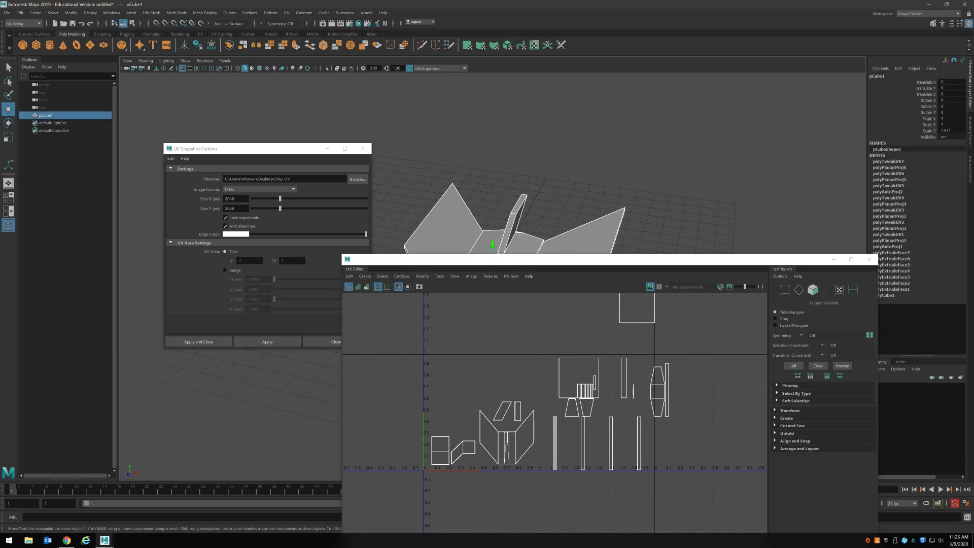
{"action": "left_click", "coordinate": [198, 342]}
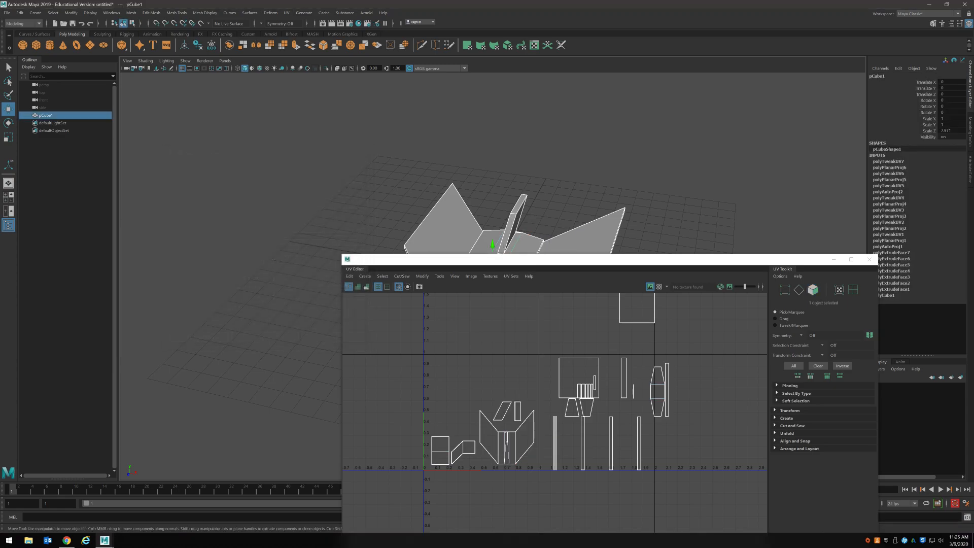
{"action": "left_click_drag", "start_coordinate": [827, 259], "coordinate": [731, 162]}
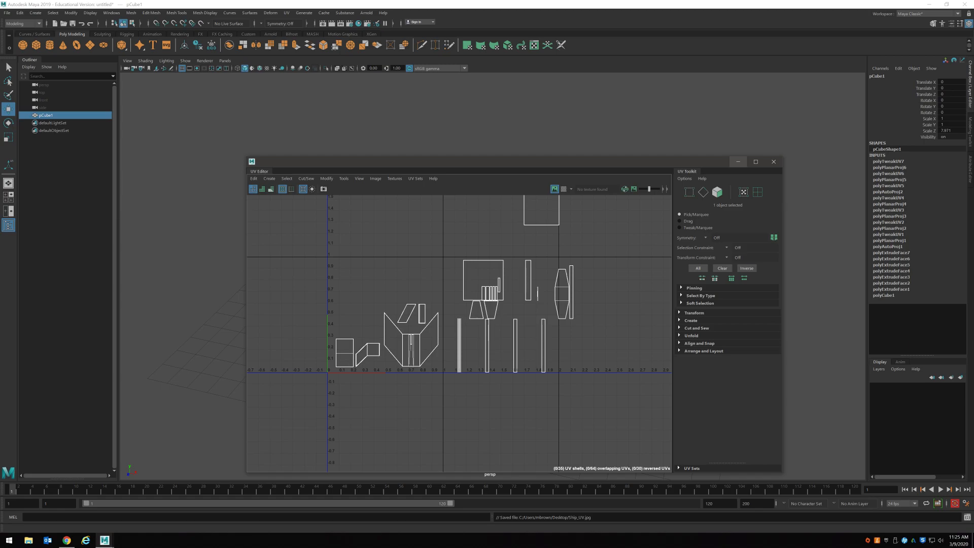
Launch Adobe Photoshop 2020 and dismiss its What's new introduction.
{"action": "left_click", "coordinate": [9, 541]}
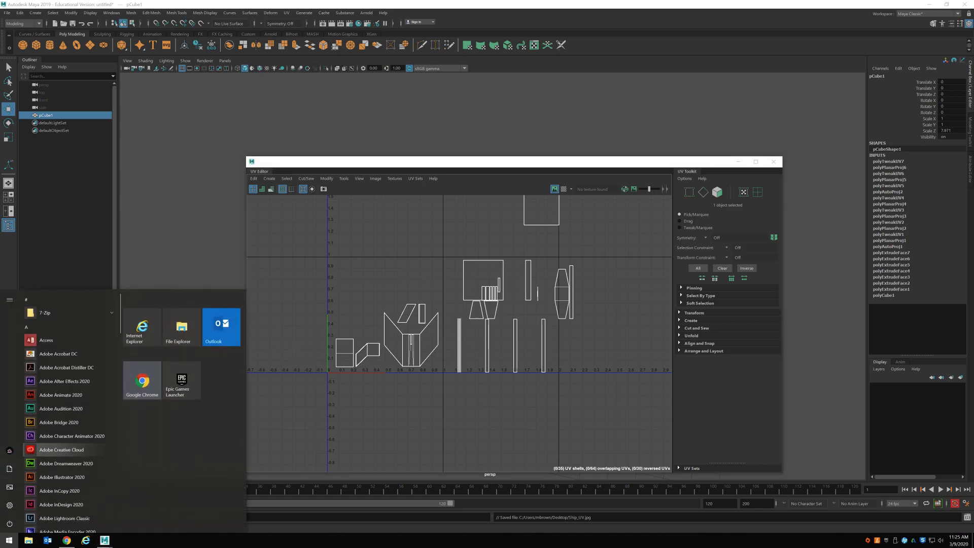
{"action": "type", "text": "photo"}
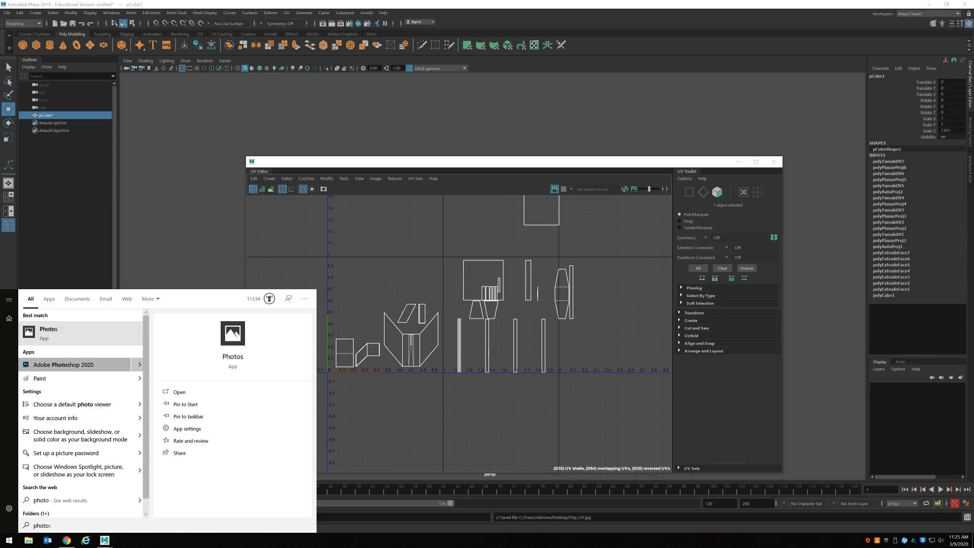
{"action": "left_click", "coordinate": [64, 364]}
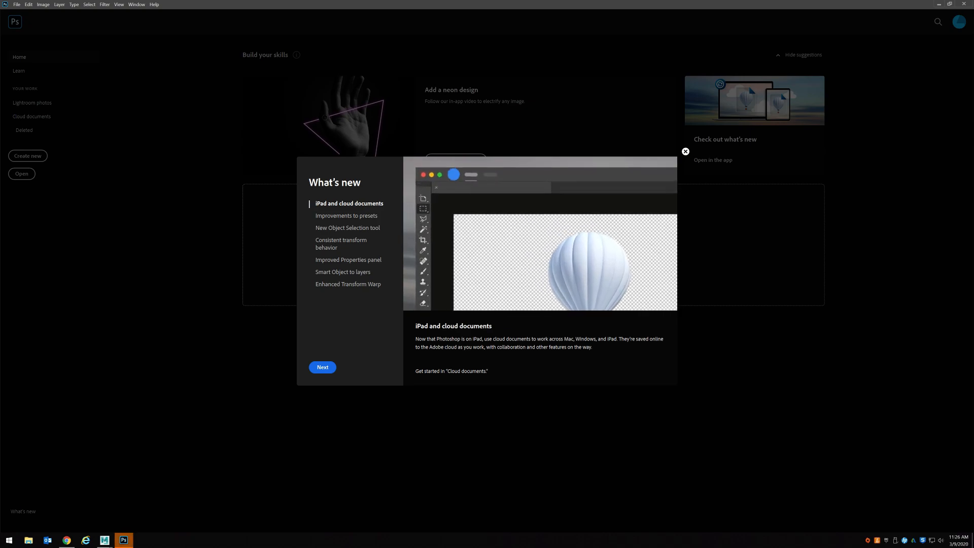
{"action": "left_click", "coordinate": [685, 151]}
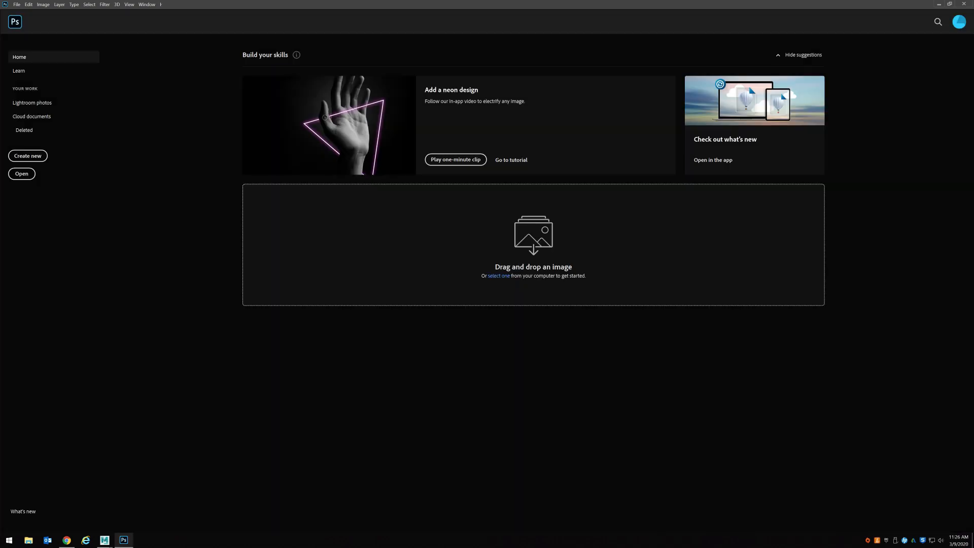
Open Ship_UV.jpg from the Desktop instead of creating a new document.
{"action": "left_click", "coordinate": [27, 156]}
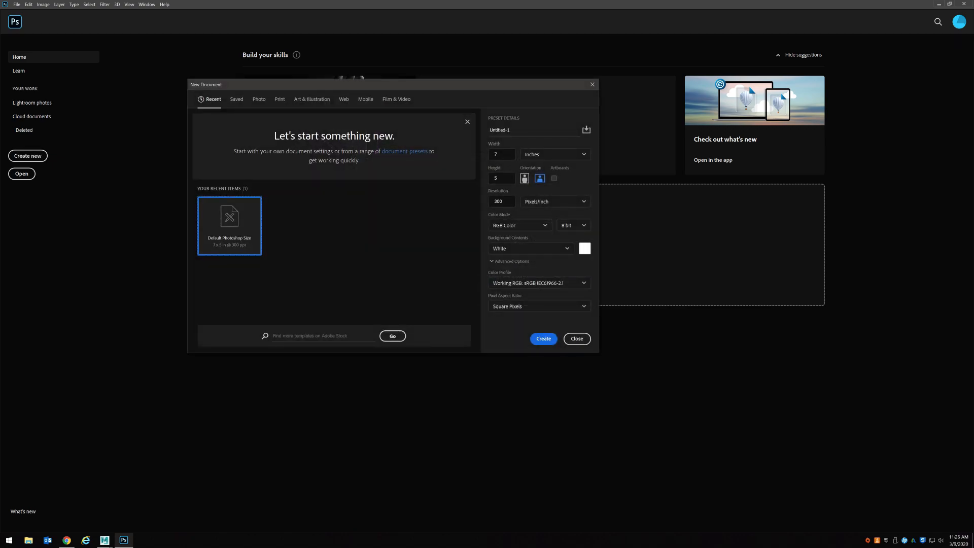
{"action": "left_click", "coordinate": [577, 338]}
{"action": "left_click", "coordinate": [17, 5]}
{"action": "left_click", "coordinate": [26, 19]}
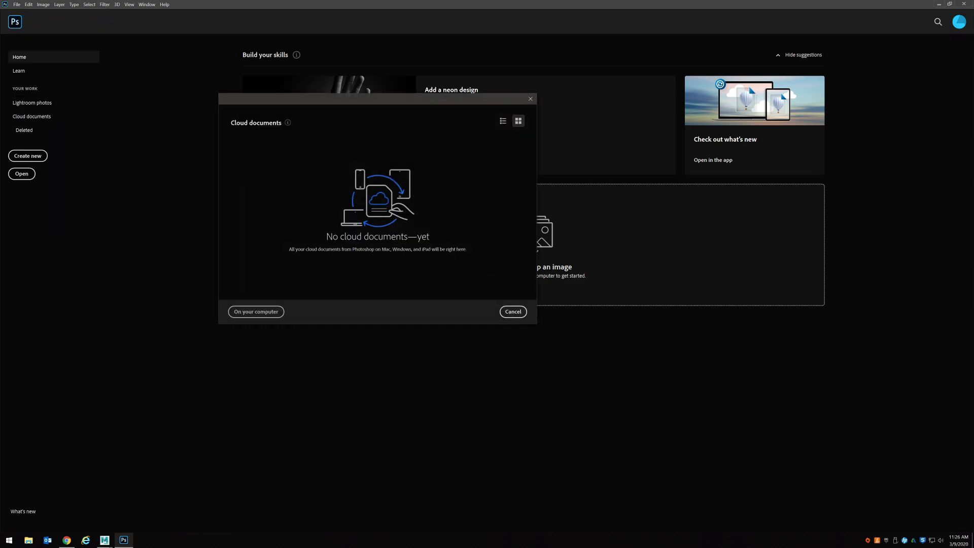
{"action": "left_click", "coordinate": [256, 312]}
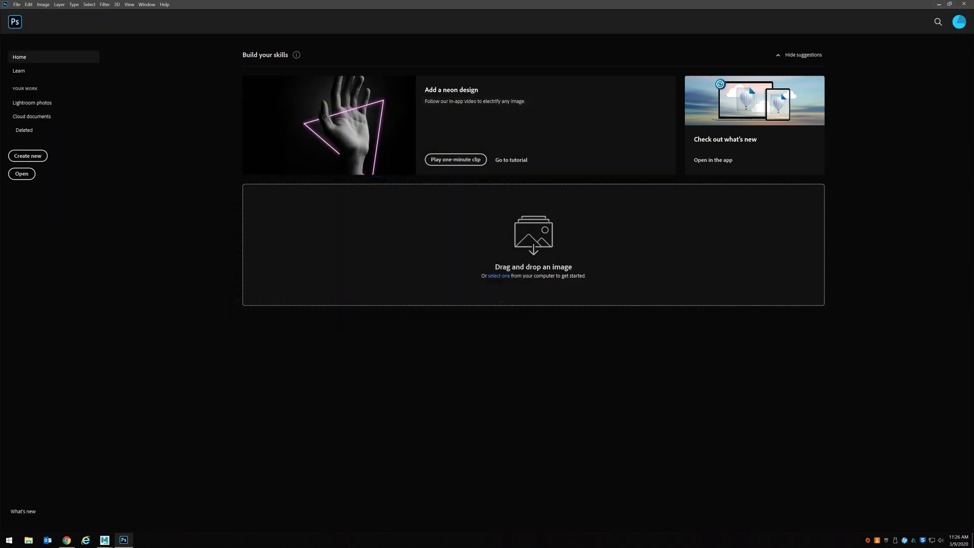
{"action": "left_click", "coordinate": [31, 56]}
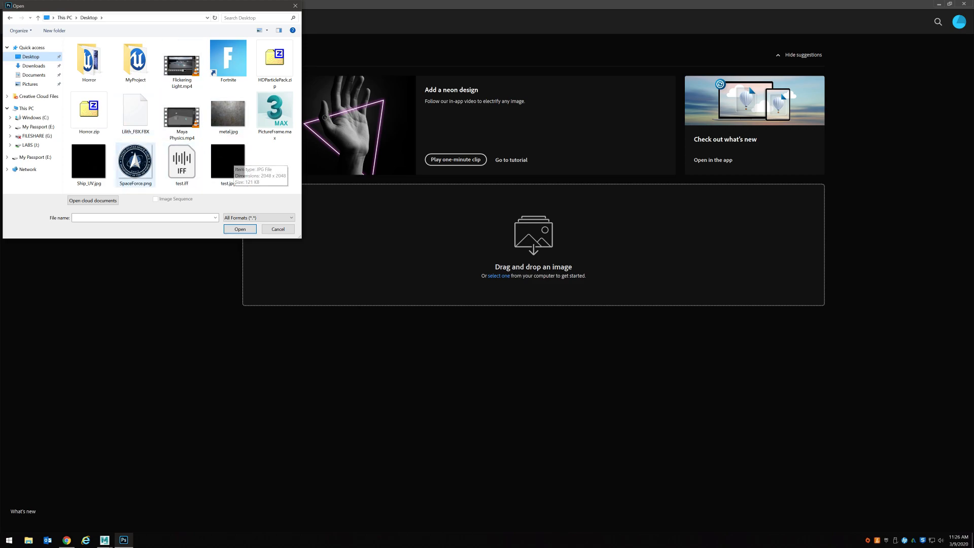
{"action": "left_click", "coordinate": [89, 165]}
{"action": "left_click", "coordinate": [240, 229]}
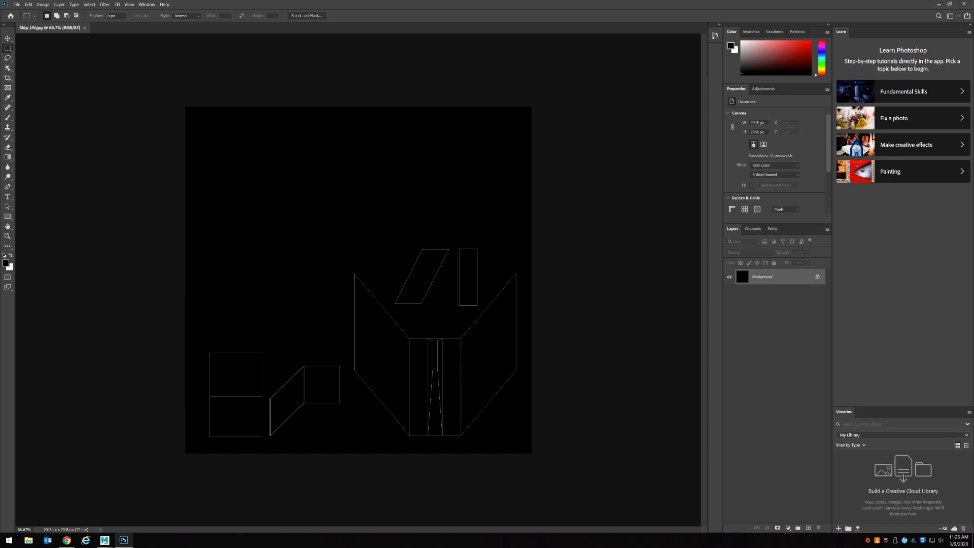
Unlock the Background layer, select the whole canvas and invert its colors.
{"action": "left_click", "coordinate": [817, 277]}
{"action": "key", "text": "ctrl+a"}
{"action": "key", "text": "ctrl+i"}
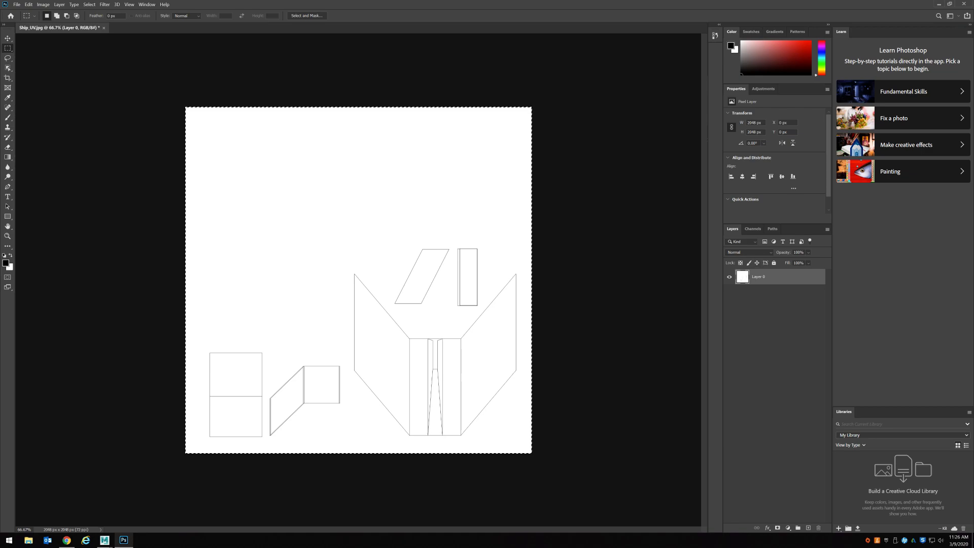
Add a blank layer, place it beneath the UV line layer and make the UV layer active again.
{"action": "key", "text": "ctrl+alt+shift+n"}
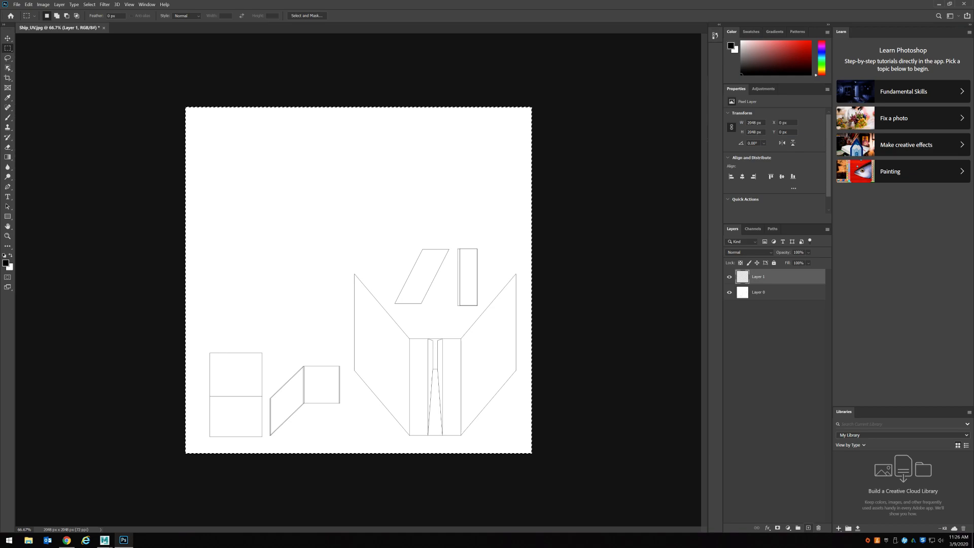
{"action": "key", "text": "ctrl+bracketleft"}
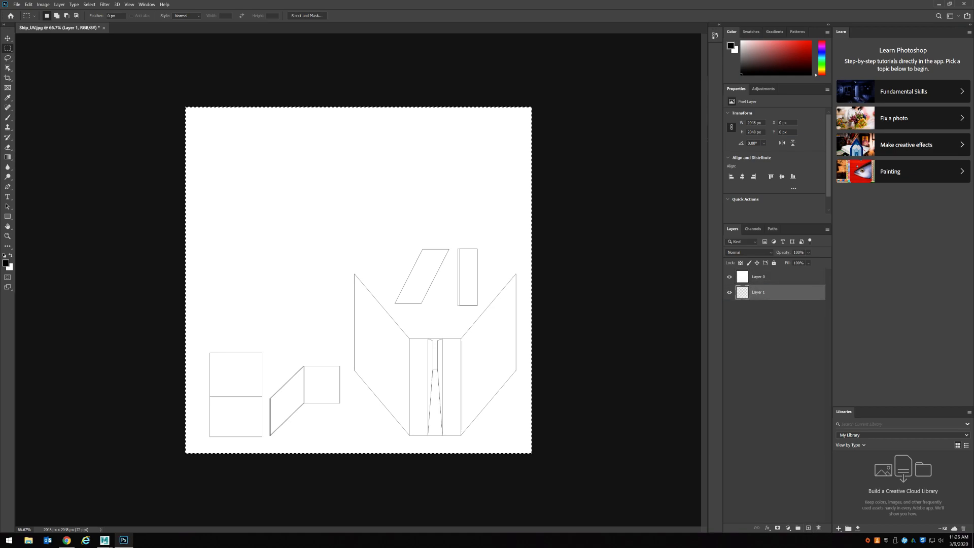
{"action": "key", "text": "alt+bracketright"}
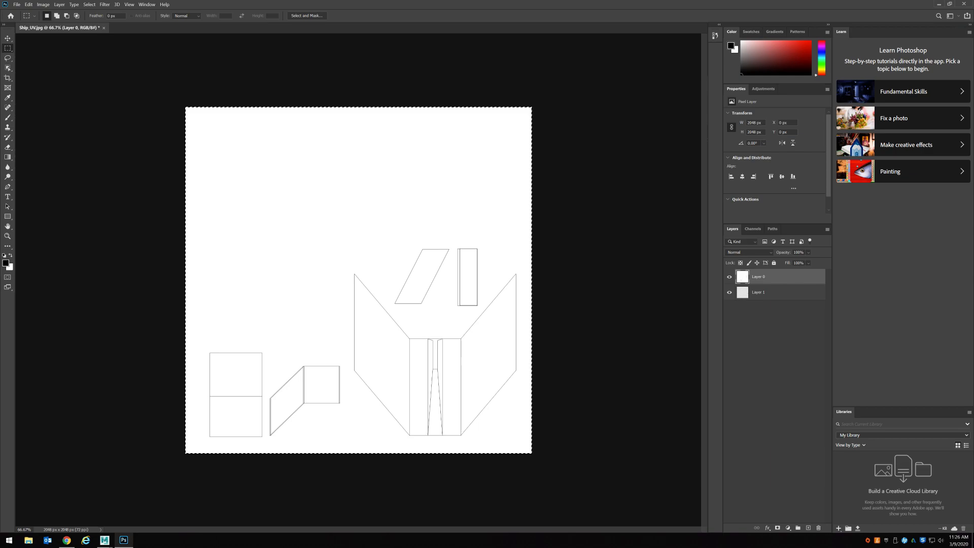
Lower the UV line layer to about half opacity and lock it, then deselect the canvas with the blank layer active.
{"action": "left_click", "coordinate": [809, 253]}
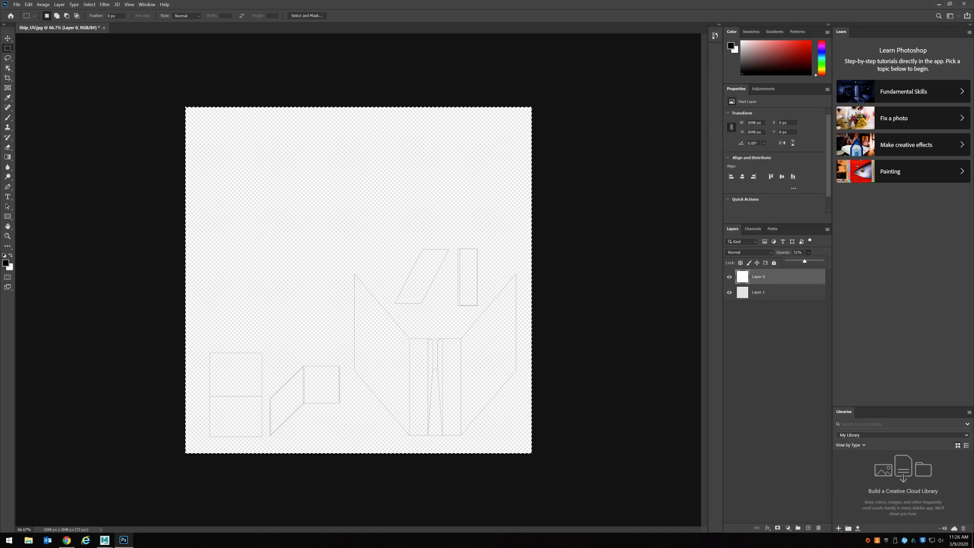
{"action": "left_click", "coordinate": [774, 263]}
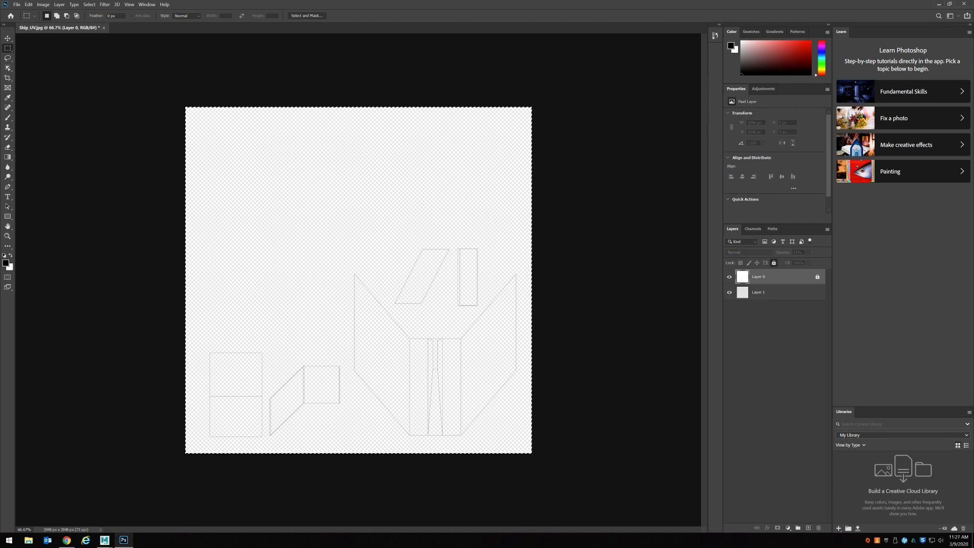
{"action": "left_click", "coordinate": [759, 292]}
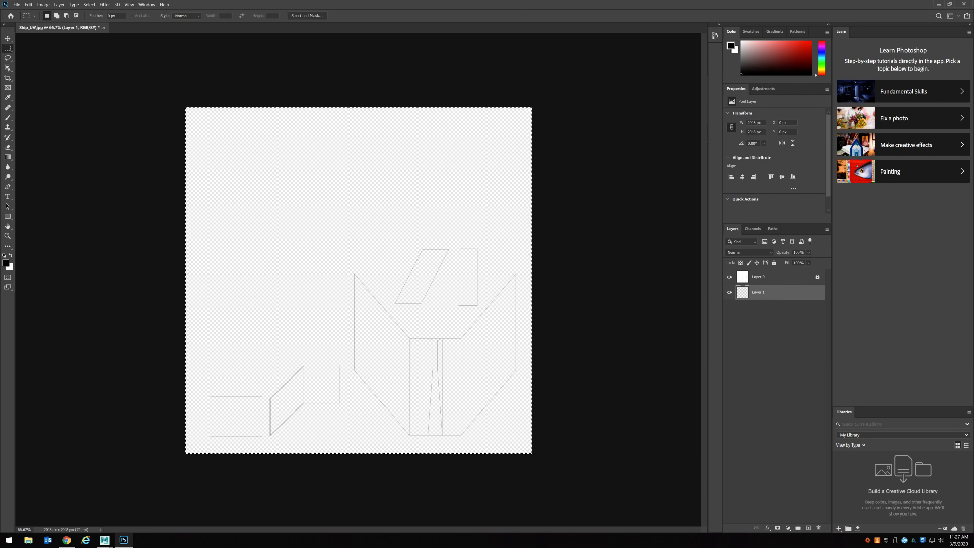
{"action": "key", "text": "ctrl+d"}
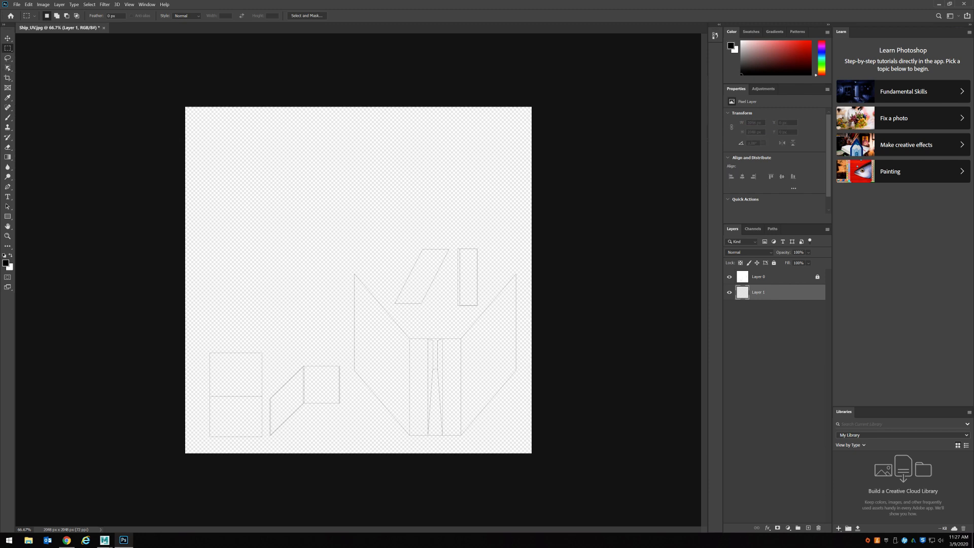
Open the metal.jpg texture from the Desktop as a separate document.
{"action": "left_click", "coordinate": [17, 5]}
{"action": "left_click", "coordinate": [27, 20]}
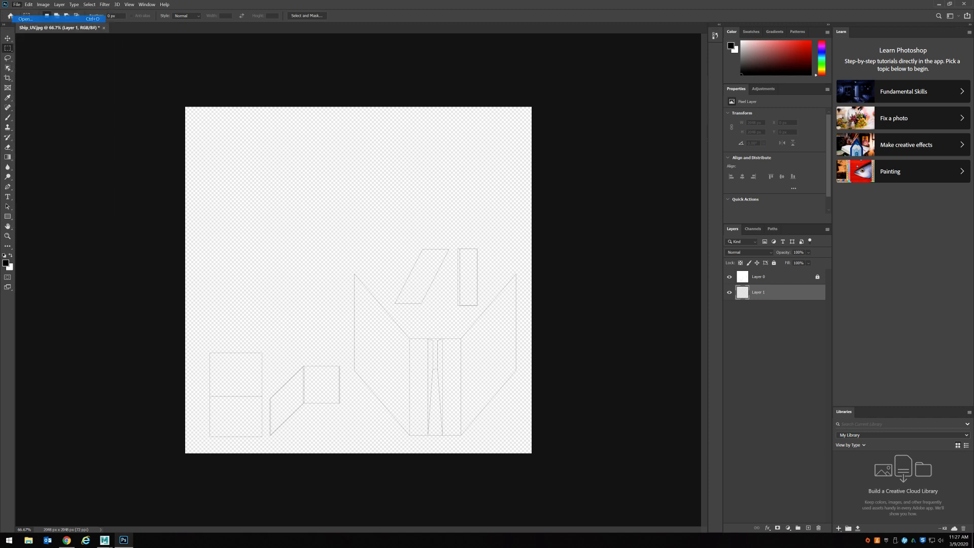
{"action": "left_click", "coordinate": [228, 112]}
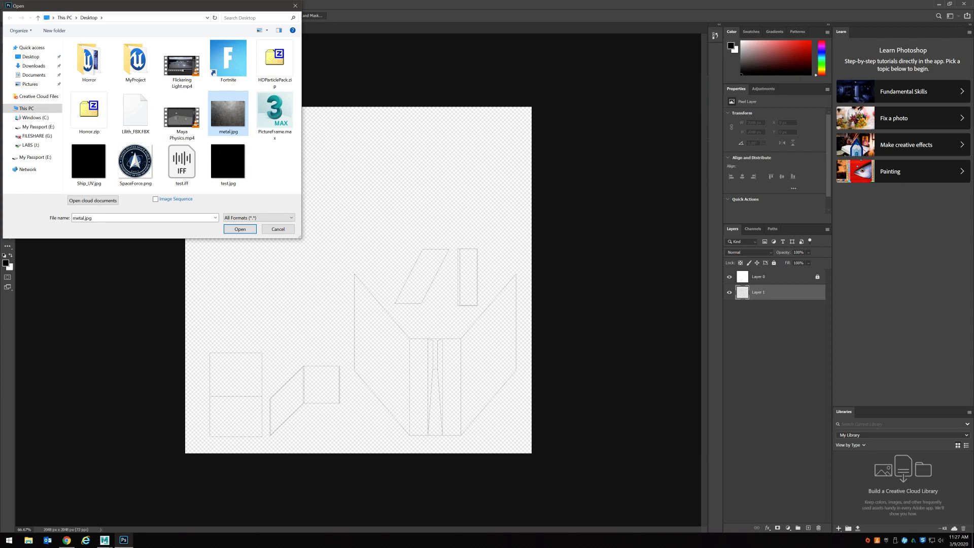
{"action": "left_click", "coordinate": [240, 228]}
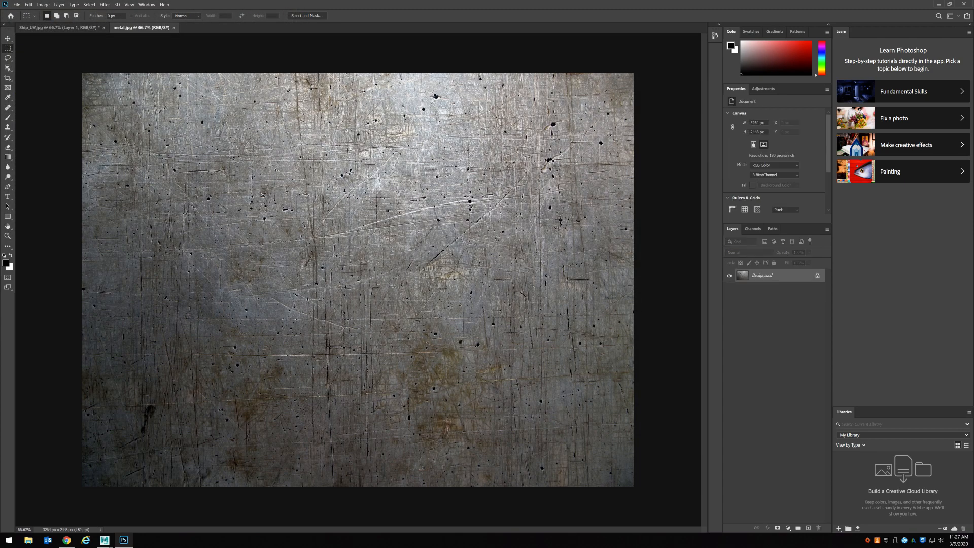
Open the SpaceForce.png logo from the Desktop as a separate document.
{"action": "left_click", "coordinate": [17, 4]}
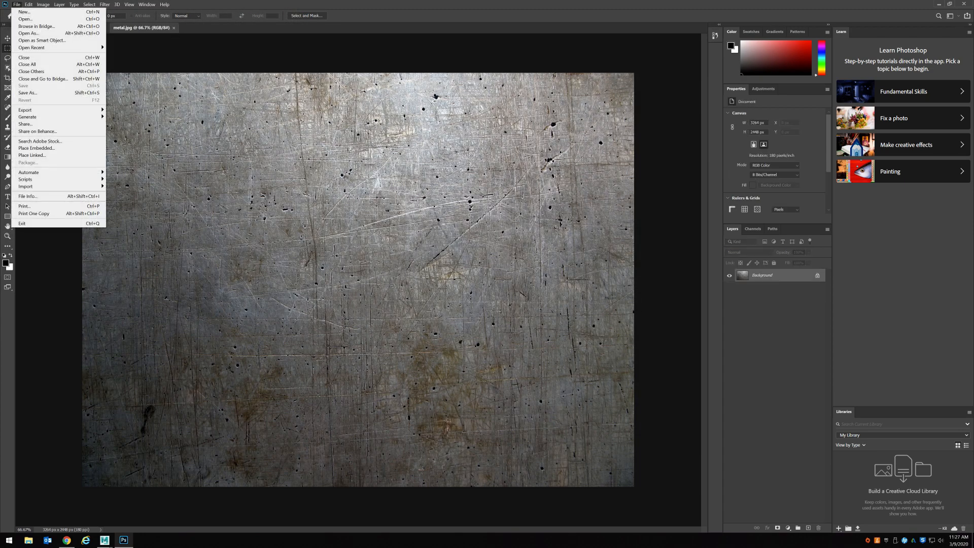
{"action": "left_click", "coordinate": [26, 19]}
{"action": "left_click", "coordinate": [135, 163]}
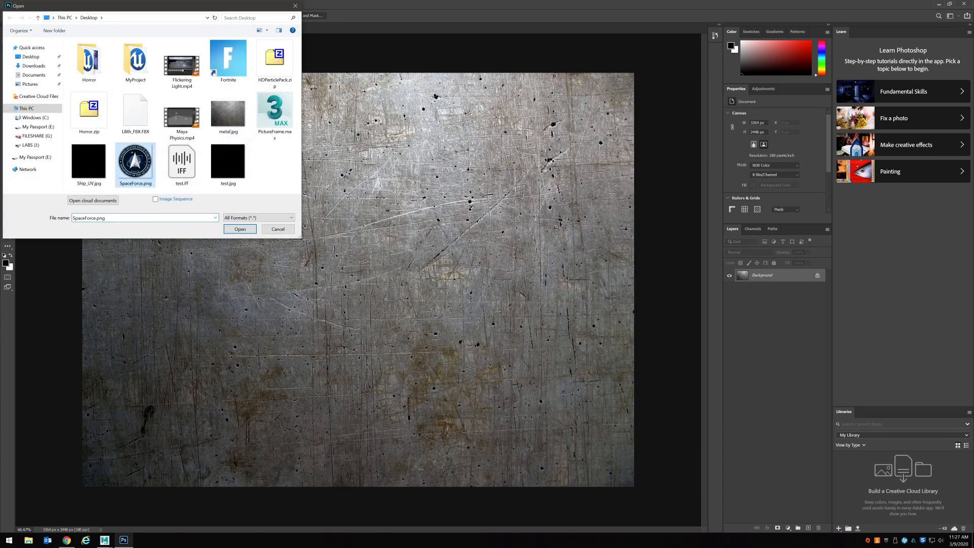
{"action": "left_click", "coordinate": [240, 229]}
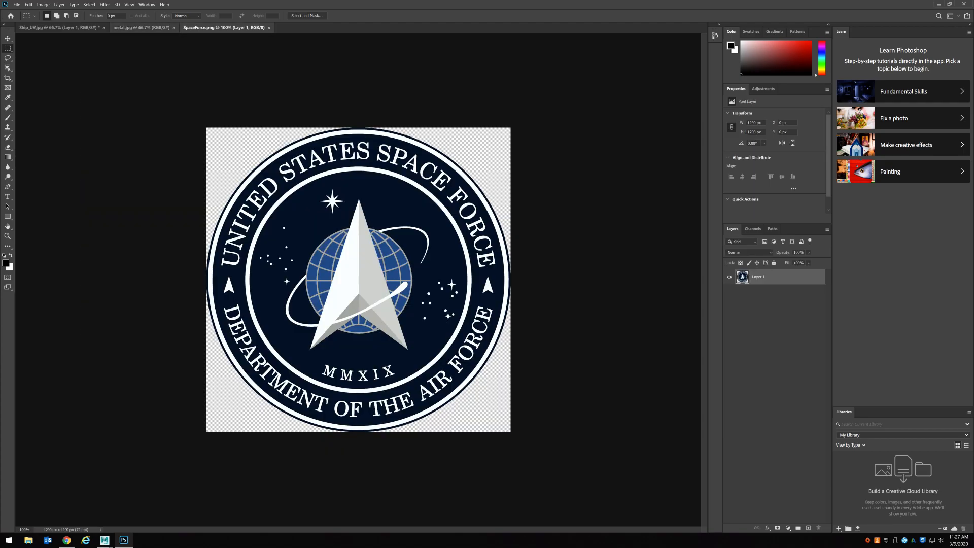
Choose the Clone Stamp on metal.jpg, sample its surface as the source and return to the Ship_UV.jpg document.
{"action": "left_click", "coordinate": [141, 28]}
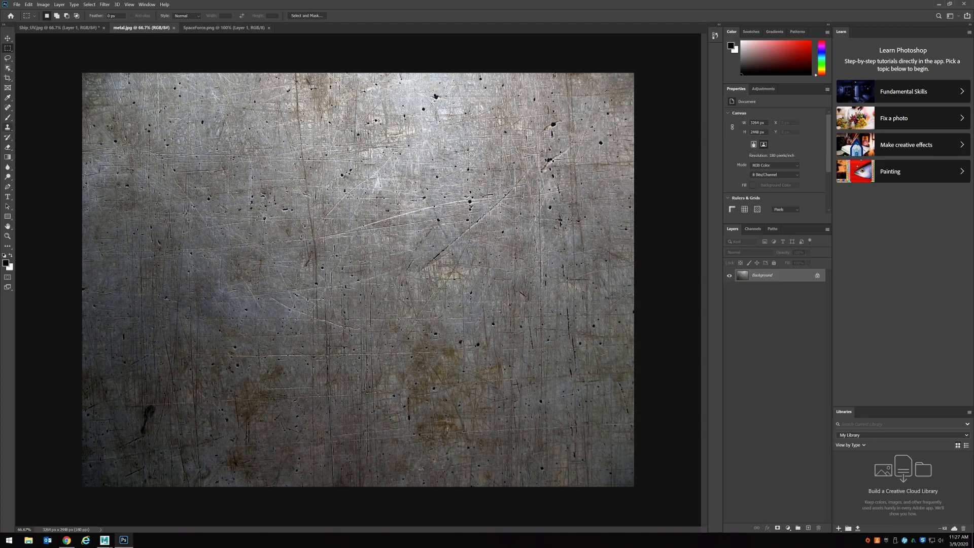
{"action": "left_click", "coordinate": [8, 127]}
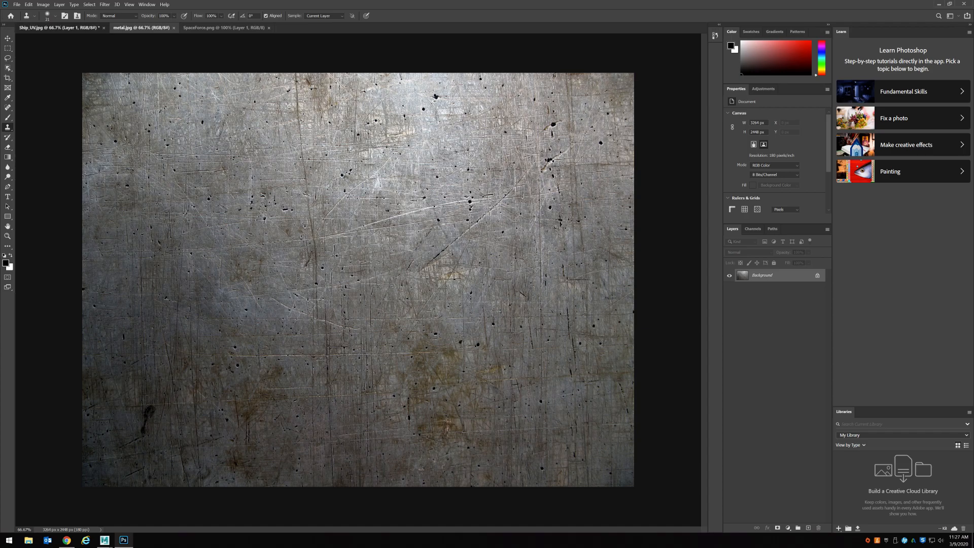
{"action": "left_click", "coordinate": [59, 28]}
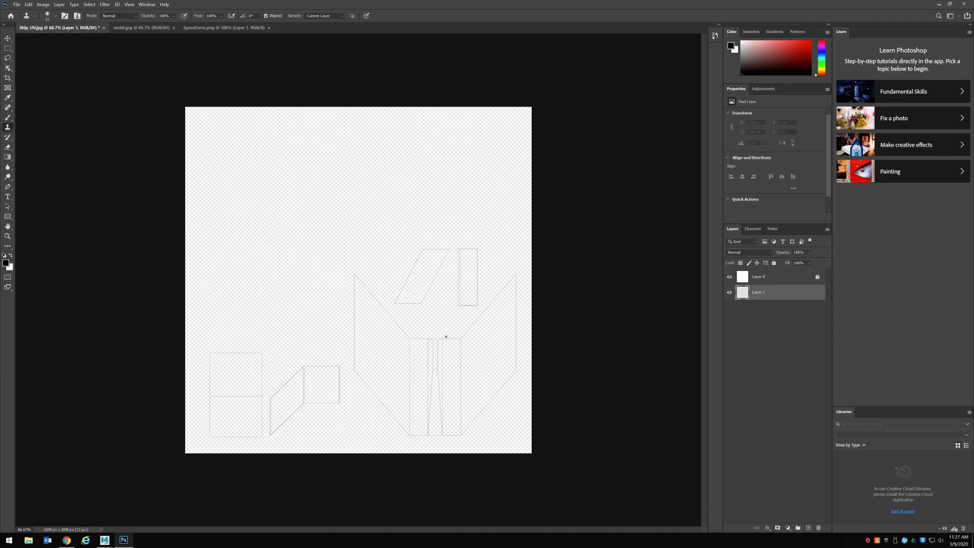
Clone the metal texture with a much larger soft brush over the wing, body, fin and neck shells on the blank layer.
{"action": "key", "text": "bracketright"}
{"action": "key", "text": "bracketright"}
{"action": "key", "text": "bracketright"}
{"action": "key", "text": "bracketright"}
{"action": "key", "text": "bracketright"}
{"action": "key", "text": "bracketright"}
{"action": "key", "text": "bracketright"}
{"action": "key", "text": "bracketright"}
{"action": "key", "text": "bracketright"}
{"action": "key", "text": "bracketright"}
{"action": "key", "text": "bracketright"}
{"action": "key", "text": "bracketright"}
{"action": "key", "text": "bracketright"}
{"action": "key", "text": "bracketright"}
{"action": "key", "text": "bracketright"}
{"action": "key", "text": "bracketright"}
{"action": "key", "text": "bracketright"}
{"action": "key", "text": "bracketright"}
{"action": "key", "text": "bracketright"}
{"action": "mouse_move", "coordinate": [486, 380]}
{"action": "left_mouse_down"}
{"action": "mouse_move", "coordinate": [473, 370]}
{"action": "mouse_move", "coordinate": [482, 374]}
{"action": "mouse_move", "coordinate": [408, 392]}
{"action": "mouse_move", "coordinate": [418, 385]}
{"action": "mouse_move", "coordinate": [371, 345]}
{"action": "mouse_move", "coordinate": [358, 297]}
{"action": "mouse_move", "coordinate": [455, 350]}
{"action": "mouse_move", "coordinate": [504, 282]}
{"action": "mouse_move", "coordinate": [473, 300]}
{"action": "mouse_move", "coordinate": [424, 254]}
{"action": "mouse_move", "coordinate": [474, 276]}
{"action": "mouse_move", "coordinate": [457, 393]}
{"action": "mouse_move", "coordinate": [397, 395]}
{"action": "mouse_move", "coordinate": [402, 263]}
{"action": "mouse_move", "coordinate": [456, 282]}
{"action": "mouse_move", "coordinate": [413, 257]}
{"action": "mouse_move", "coordinate": [442, 277]}
{"action": "mouse_move", "coordinate": [424, 326]}
{"action": "mouse_move", "coordinate": [289, 416]}
{"action": "left_mouse_up"}
Try to clone more metal over the small angled UV shell with a slightly smaller brush, and undo the stroke.
{"action": "key", "text": "bracketleft"}
{"action": "key", "text": "bracketleft"}
{"action": "left_click_drag", "start_coordinate": [300, 397], "coordinate": [316, 385]}
{"action": "key", "text": "ctrl+z"}
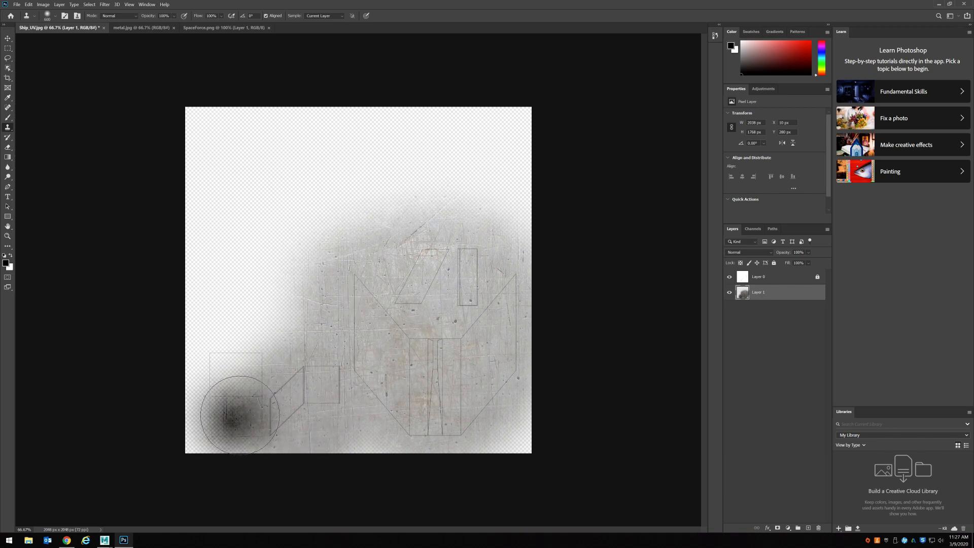
Paint the lower of the two stacked square UV shells solid blue (0d08f3) with the Brush tool.
{"action": "left_click", "coordinate": [7, 118]}
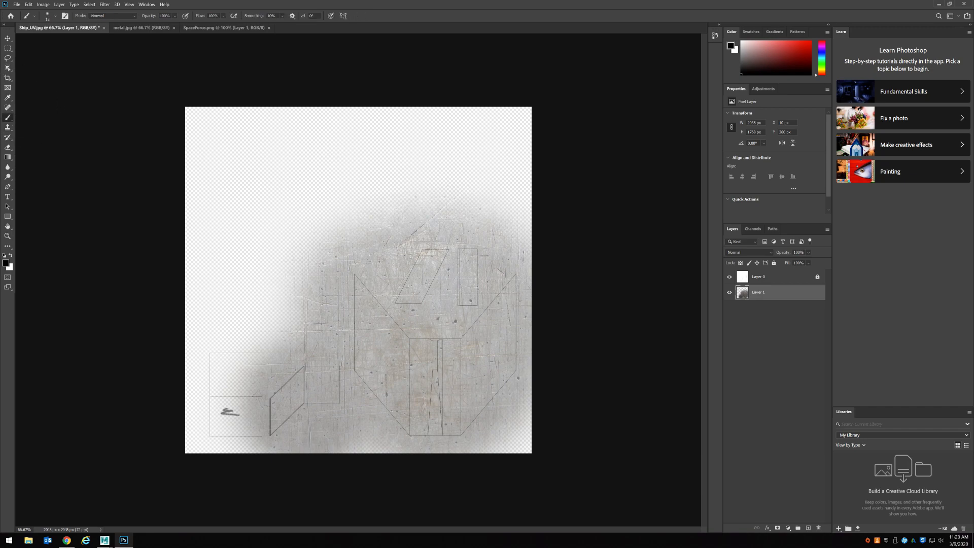
{"action": "left_click", "coordinate": [5, 263]}
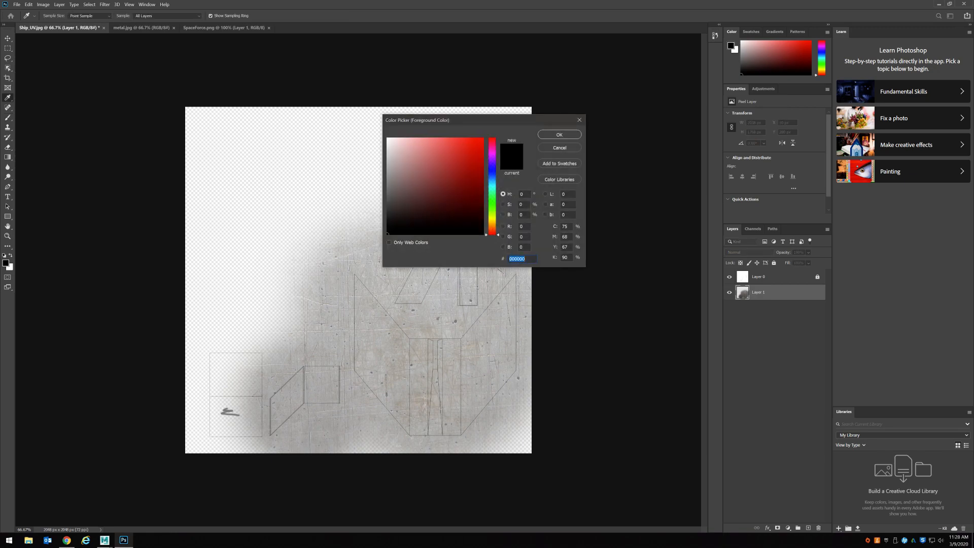
{"action": "left_click", "coordinate": [492, 169]}
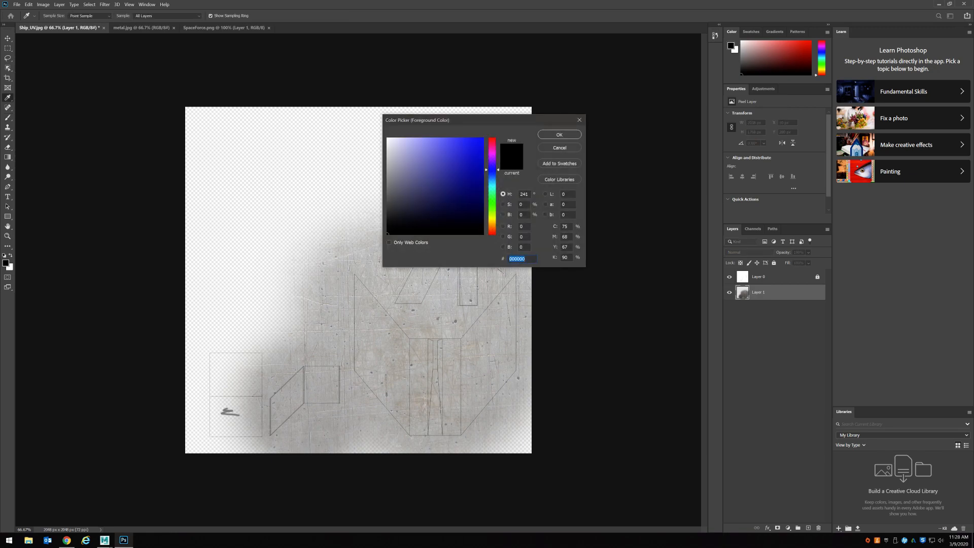
{"action": "left_click", "coordinate": [478, 151]}
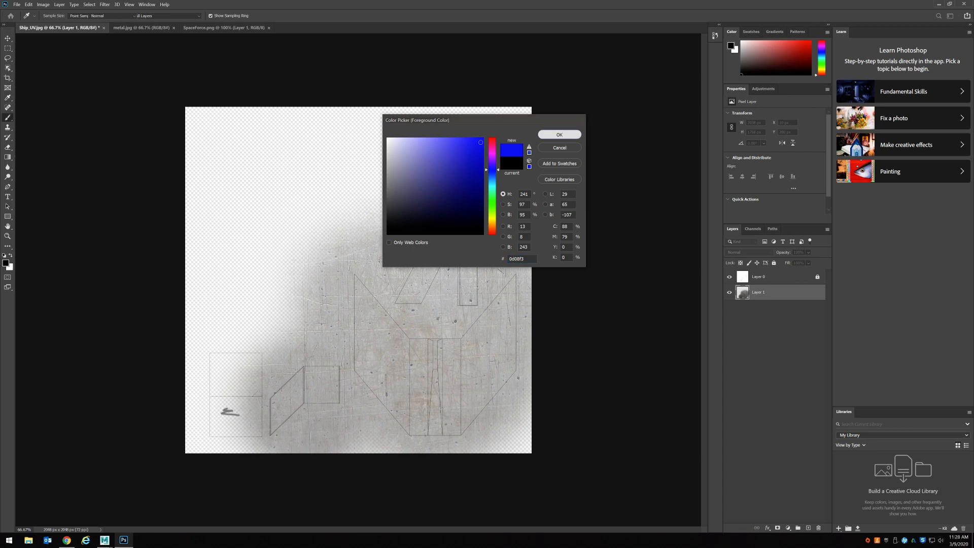
{"action": "left_click", "coordinate": [559, 134]}
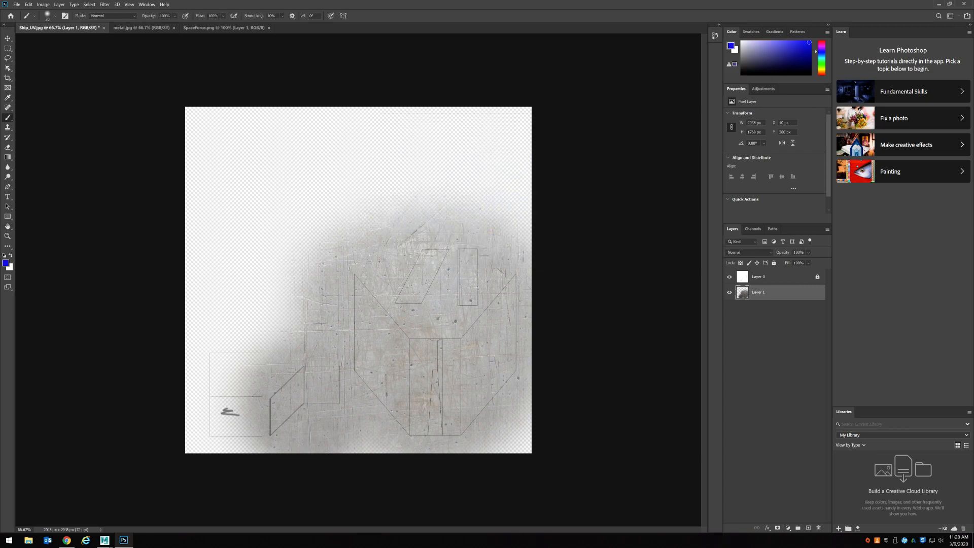
{"action": "mouse_move", "coordinate": [261, 400]}
{"action": "left_mouse_down"}
{"action": "mouse_move", "coordinate": [208, 401]}
{"action": "mouse_move", "coordinate": [257, 399]}
{"action": "mouse_move", "coordinate": [258, 414]}
{"action": "mouse_move", "coordinate": [258, 435]}
{"action": "mouse_move", "coordinate": [207, 437]}
{"action": "mouse_move", "coordinate": [253, 431]}
{"action": "mouse_move", "coordinate": [211, 430]}
{"action": "mouse_move", "coordinate": [208, 406]}
{"action": "mouse_move", "coordinate": [217, 429]}
{"action": "mouse_move", "coordinate": [223, 413]}
{"action": "mouse_move", "coordinate": [232, 426]}
{"action": "mouse_move", "coordinate": [239, 410]}
{"action": "mouse_move", "coordinate": [238, 427]}
{"action": "mouse_move", "coordinate": [243, 410]}
{"action": "mouse_move", "coordinate": [253, 424]}
{"action": "left_mouse_up"}
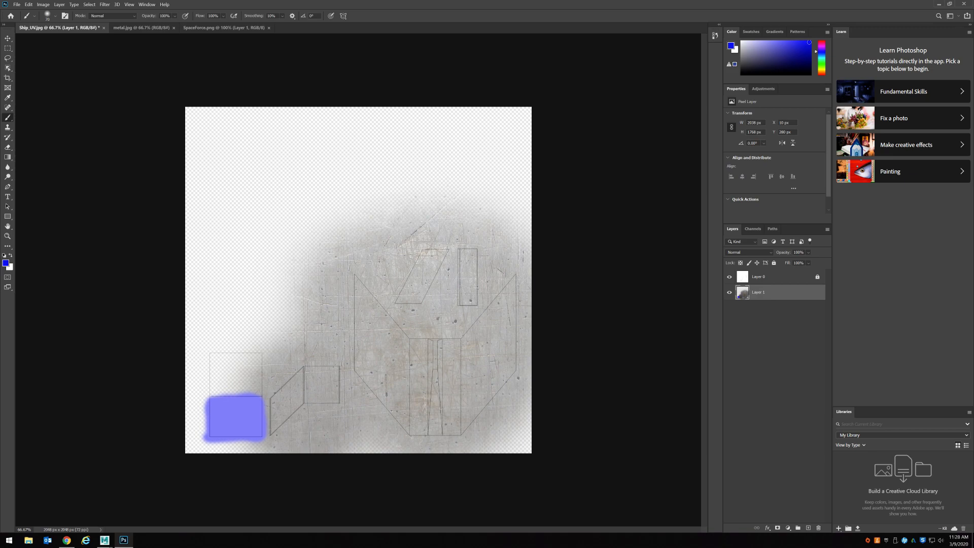
Clone metal over the upper stacked square shell with brush hardness raised to about 90%, and check the texture without the UV lines.
{"action": "left_click", "coordinate": [7, 128]}
{"action": "left_click", "coordinate": [50, 16]}
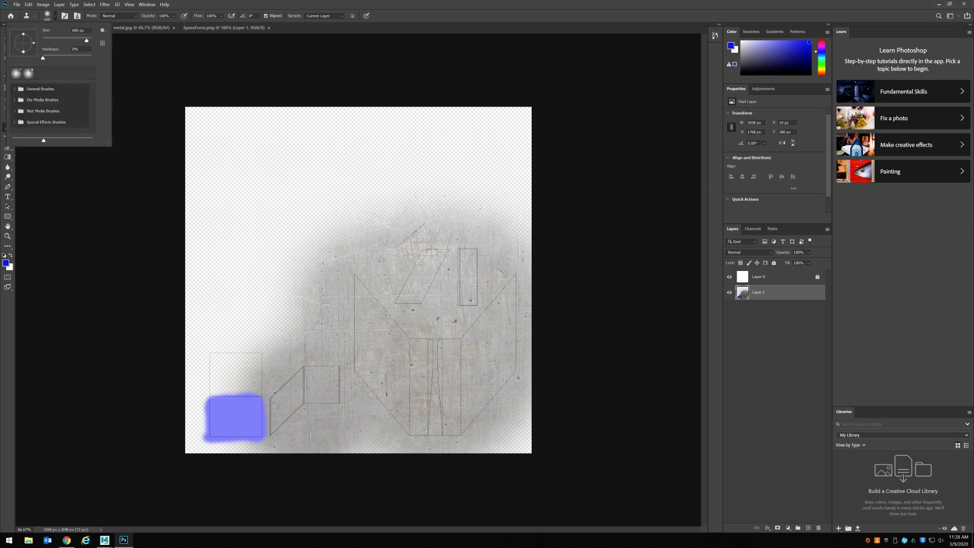
{"action": "left_click_drag", "start_coordinate": [44, 58], "coordinate": [86, 57]}
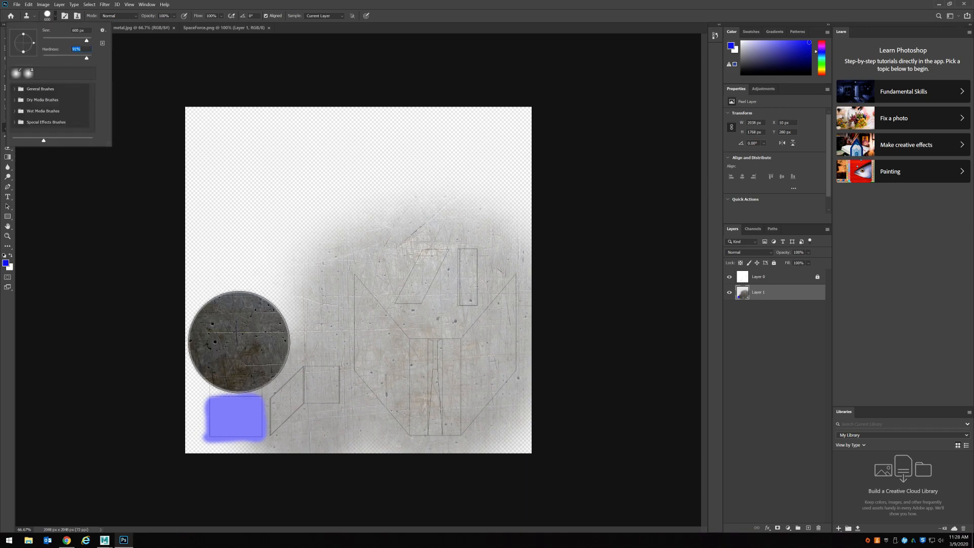
{"action": "mouse_move", "coordinate": [247, 342]}
{"action": "left_mouse_down"}
{"action": "mouse_move", "coordinate": [218, 348]}
{"action": "mouse_move", "coordinate": [263, 345]}
{"action": "mouse_move", "coordinate": [216, 345]}
{"action": "left_mouse_up"}
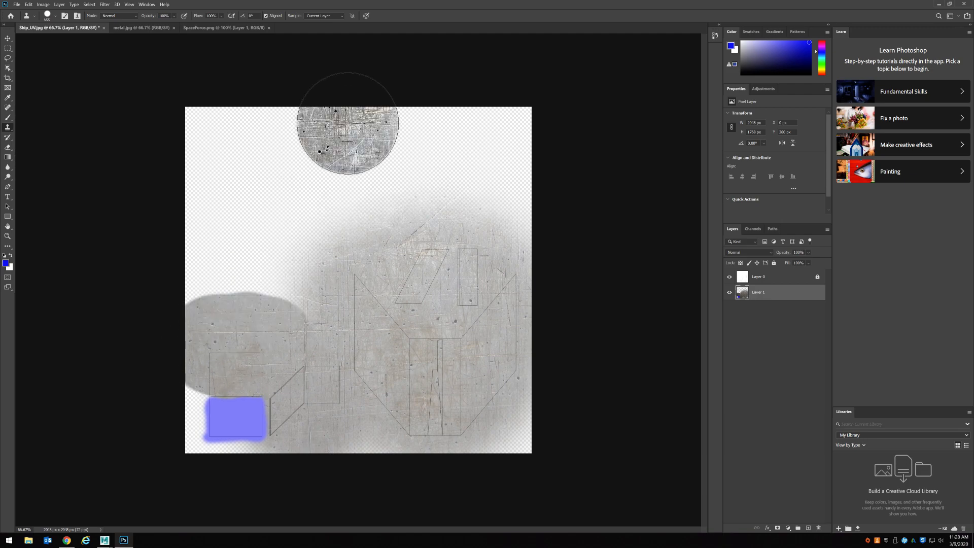
{"action": "left_click", "coordinate": [729, 276]}
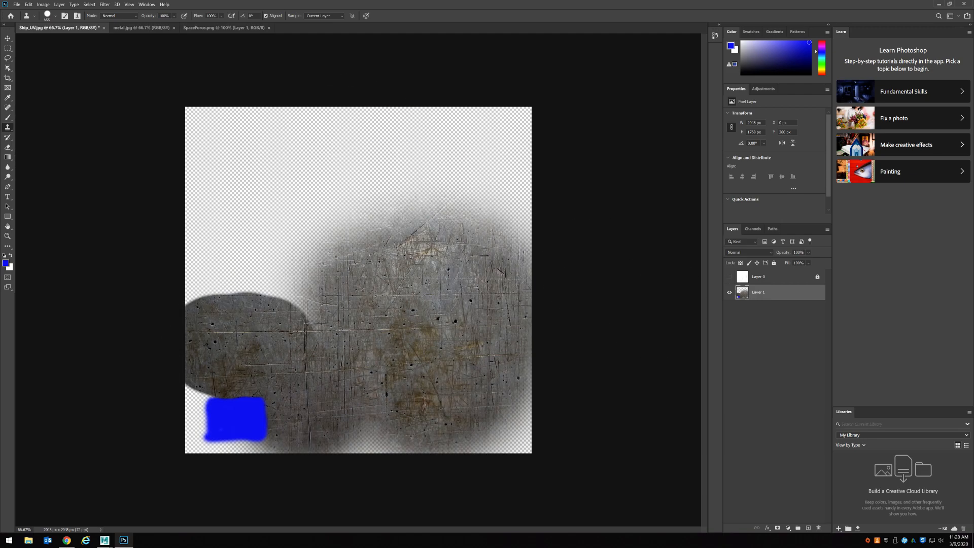
{"action": "left_click", "coordinate": [729, 276]}
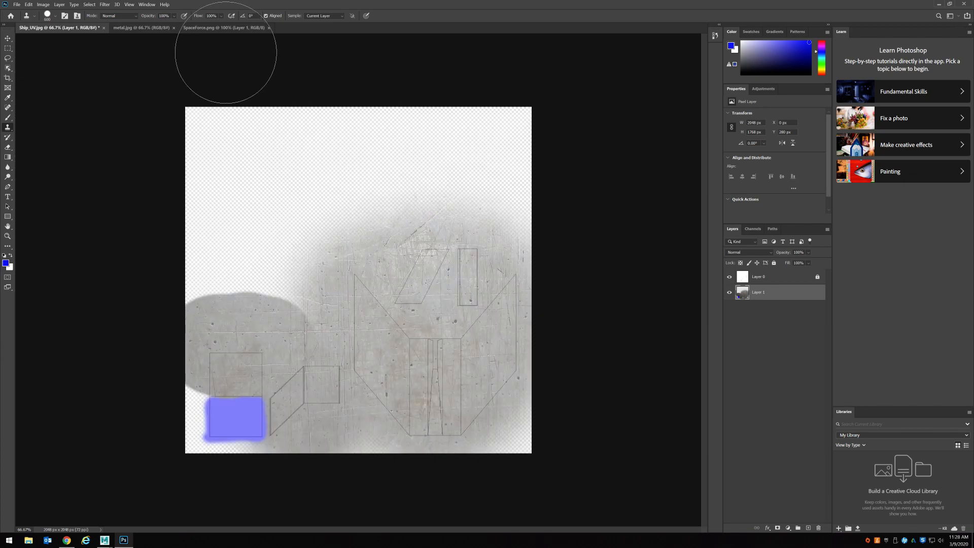
Copy the entire SpaceForce.png logo and paste it into the Ship_UV.jpg document.
{"action": "left_click", "coordinate": [223, 27]}
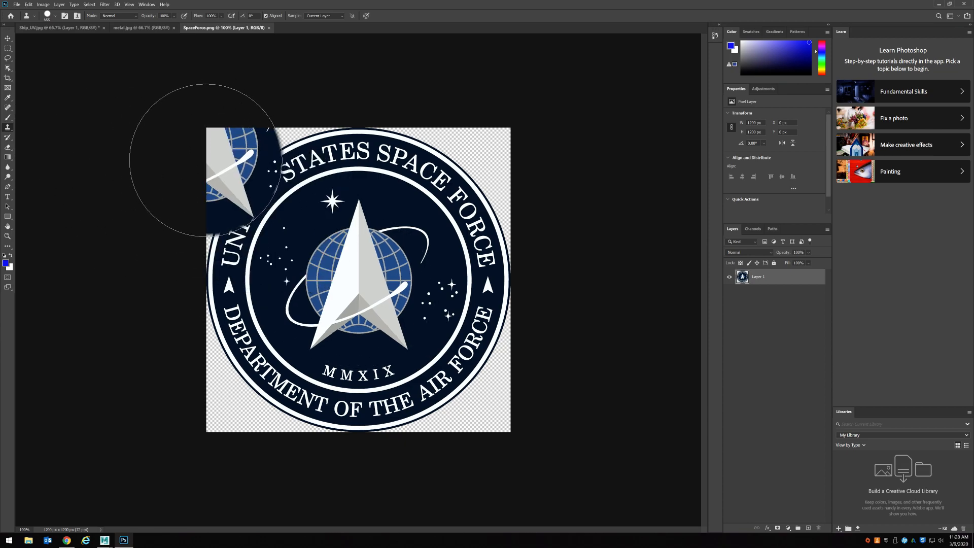
{"action": "left_click", "coordinate": [7, 47]}
{"action": "left_click_drag", "start_coordinate": [203, 122], "coordinate": [562, 452]}
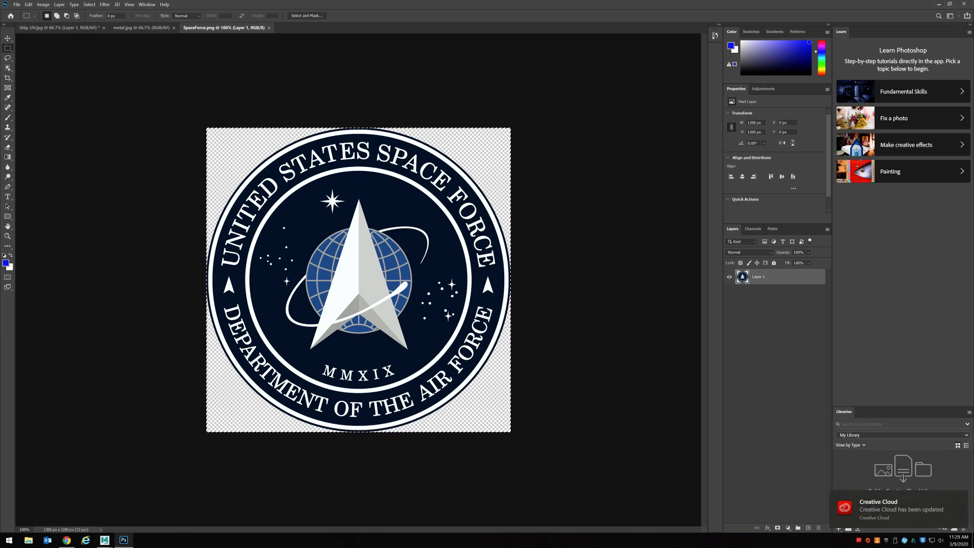
{"action": "left_click", "coordinate": [60, 27]}
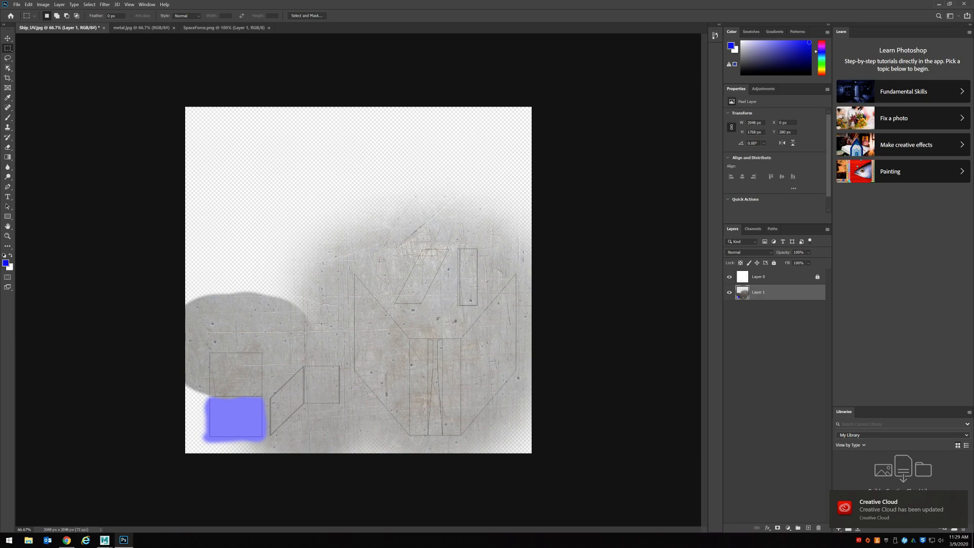
{"action": "key", "text": "ctrl+v"}
Scale the pasted logo to about 20% and place it on the left wing shell.
{"action": "key", "text": "ctrl+t"}
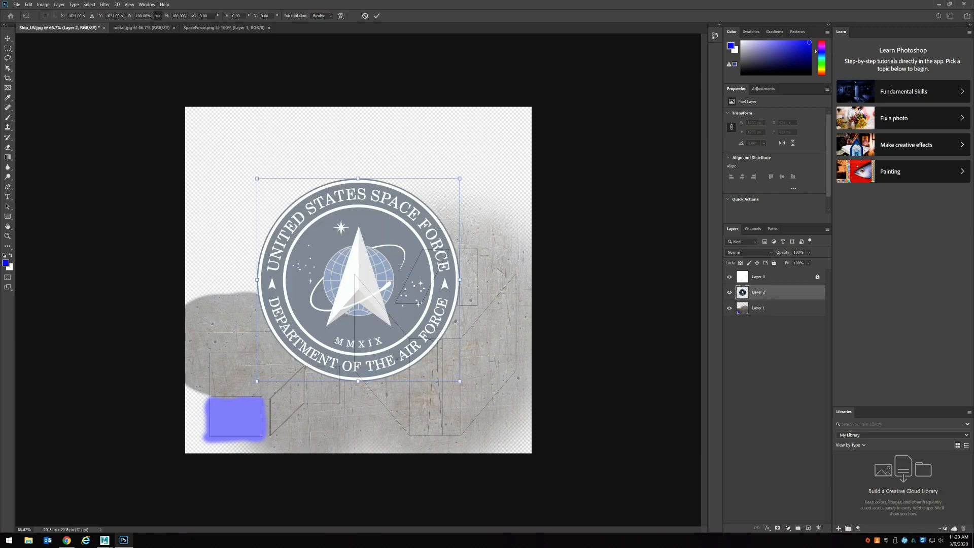
{"action": "left_click_drag", "start_coordinate": [460, 178], "coordinate": [383, 353]}
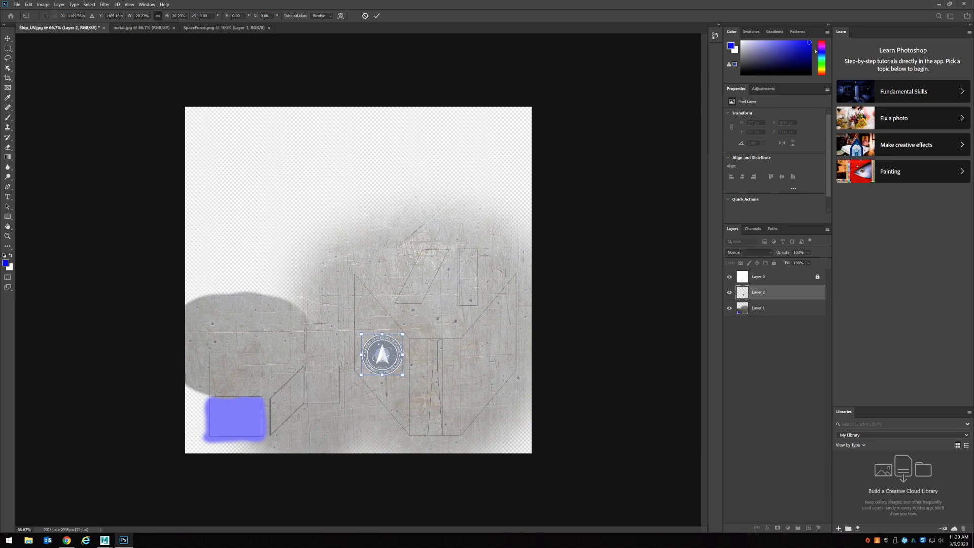
{"action": "key", "text": "m"}
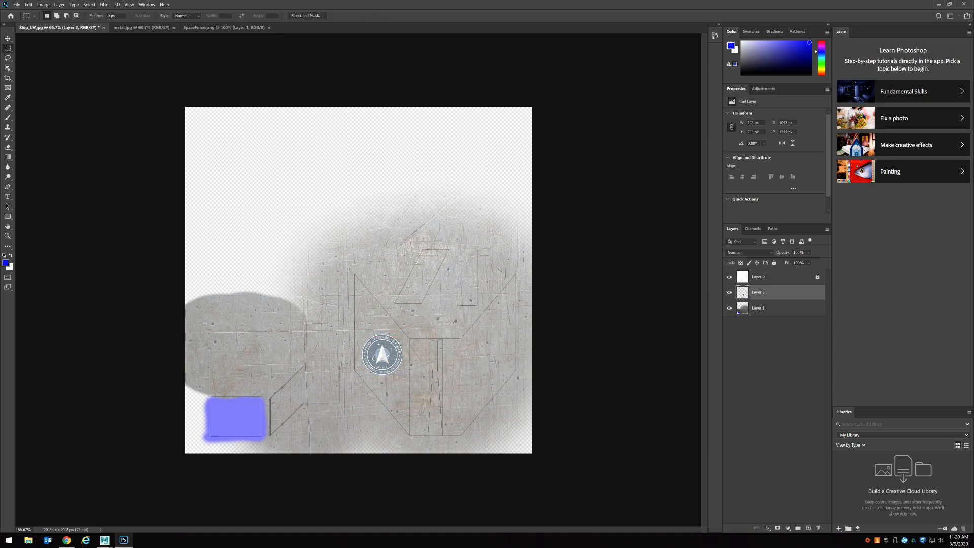
Duplicate the logo layer, move the copy level across to the right wing shell and hide the UV line layer.
{"action": "right_click", "coordinate": [776, 292]}
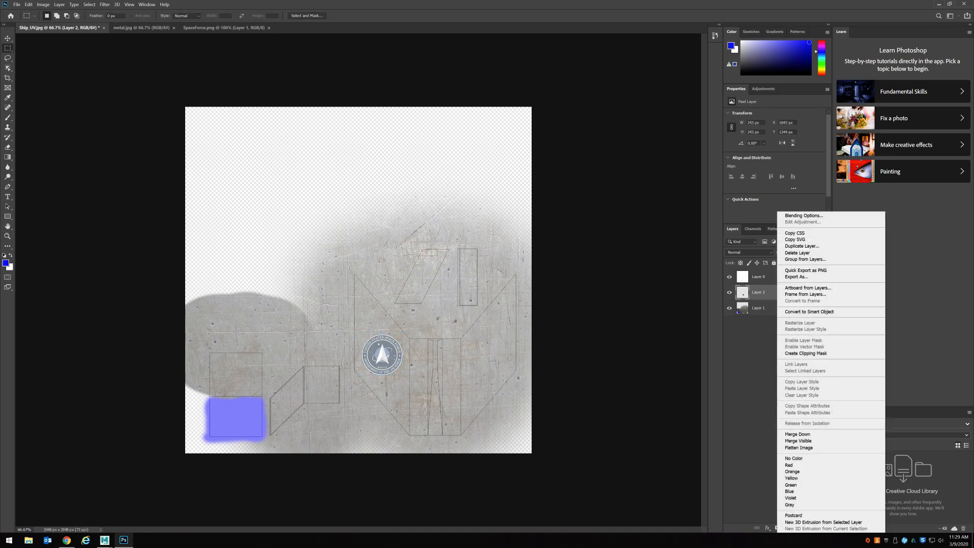
{"action": "left_click", "coordinate": [801, 246]}
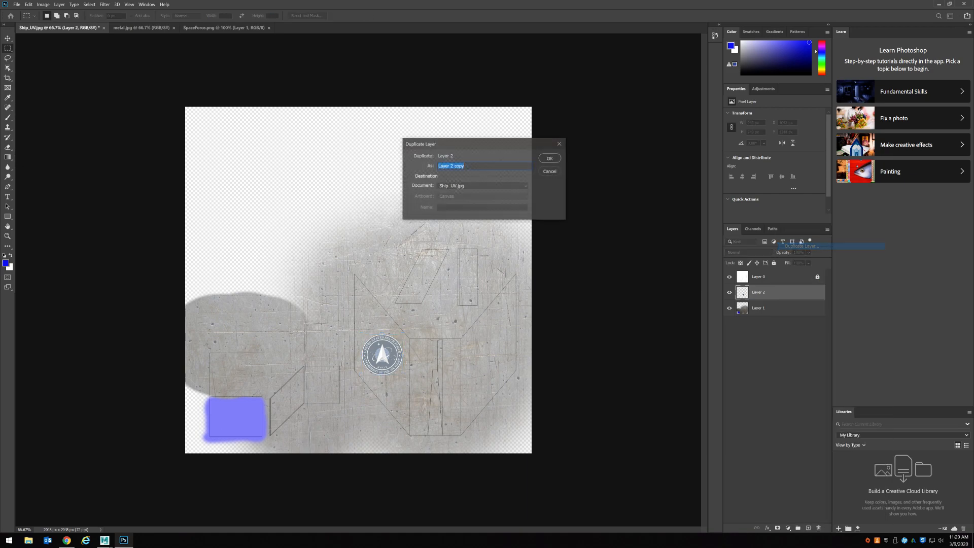
{"action": "key", "text": "Return"}
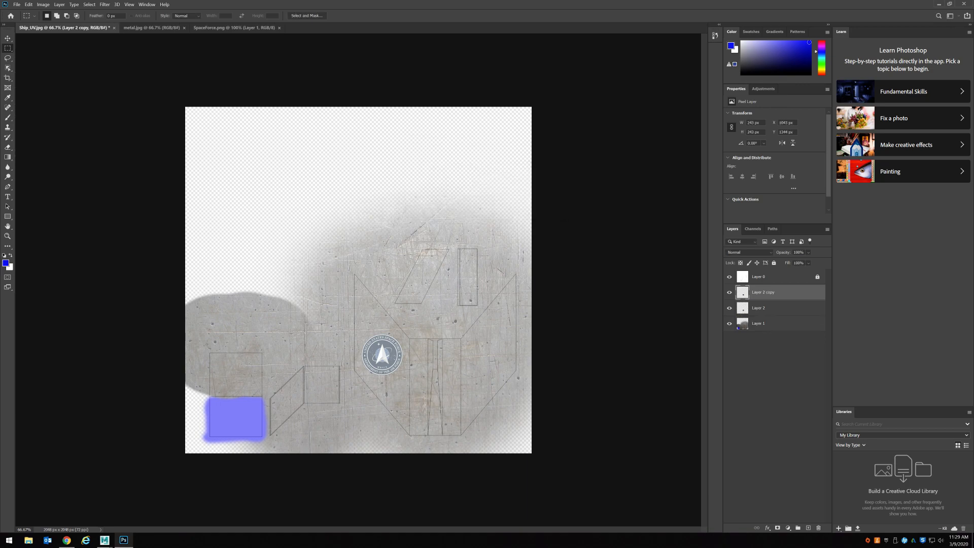
{"action": "left_click", "coordinate": [8, 38]}
{"action": "left_click_drag", "start_coordinate": [388, 340], "coordinate": [495, 339]}
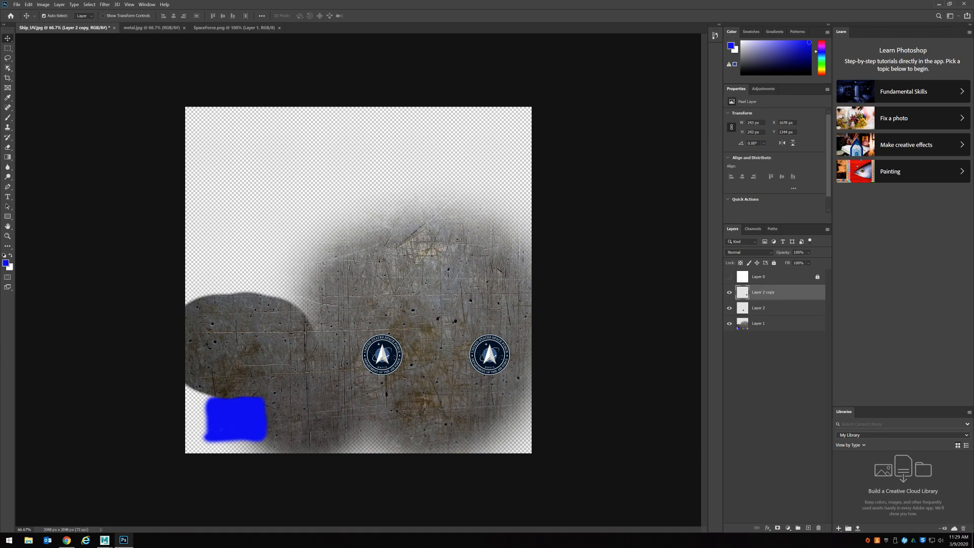
Save the texture on the computer's Desktop as a JPEG named Ship_Diffuse at quality 12 (Maximum).
{"action": "left_click", "coordinate": [16, 4]}
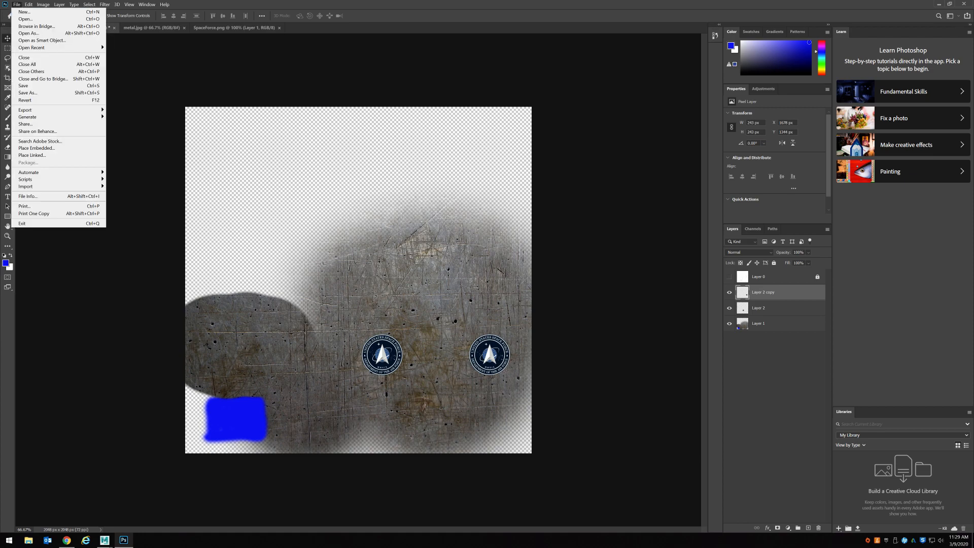
{"action": "left_click", "coordinate": [28, 92]}
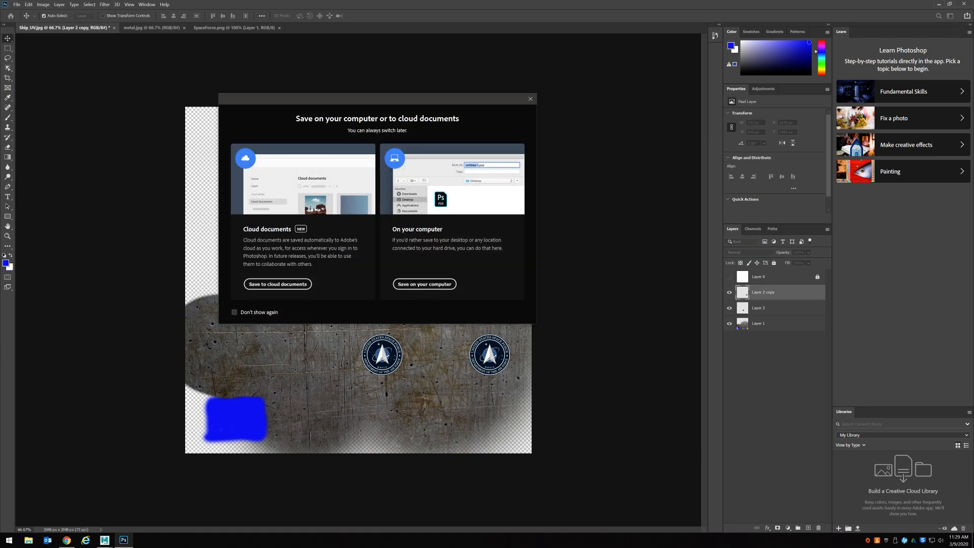
{"action": "left_click", "coordinate": [425, 284]}
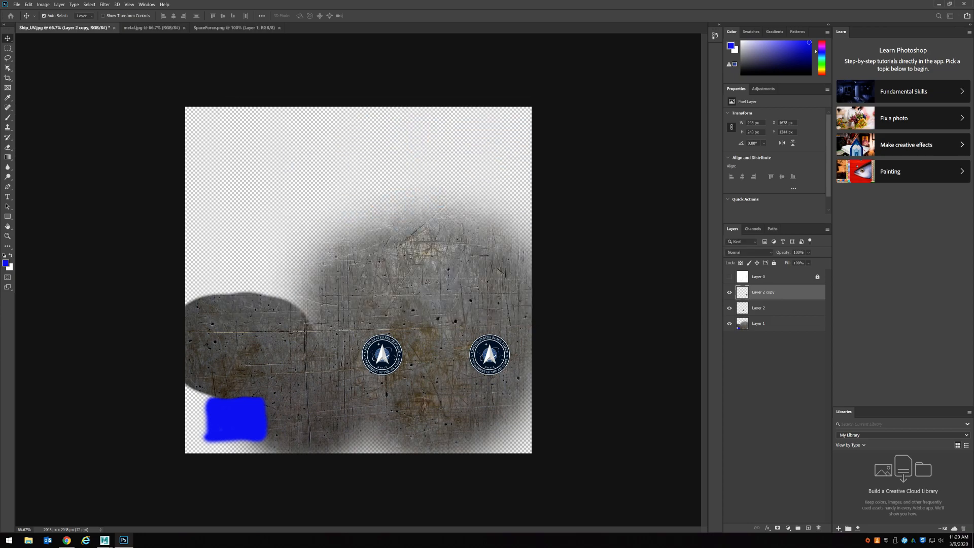
{"action": "left_click", "coordinate": [174, 196]}
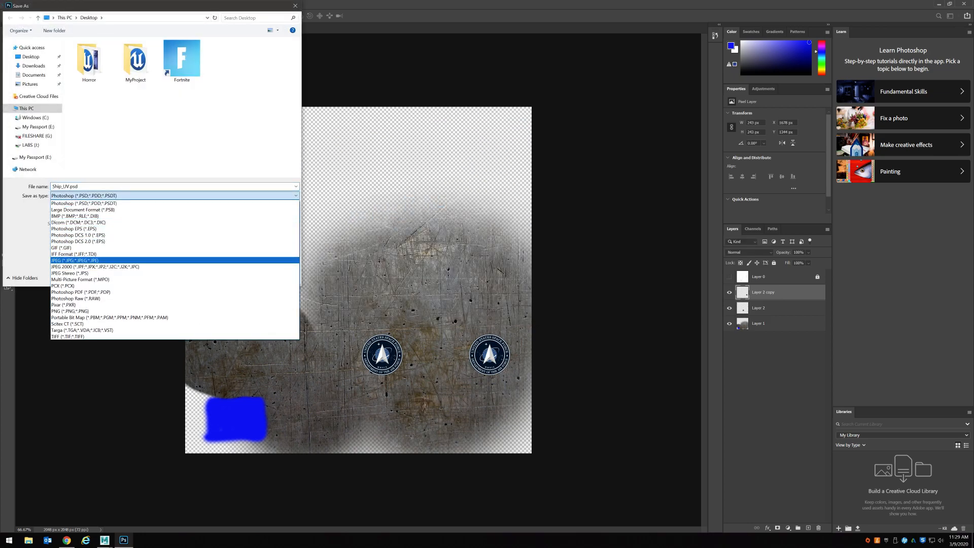
{"action": "left_click", "coordinate": [75, 260]}
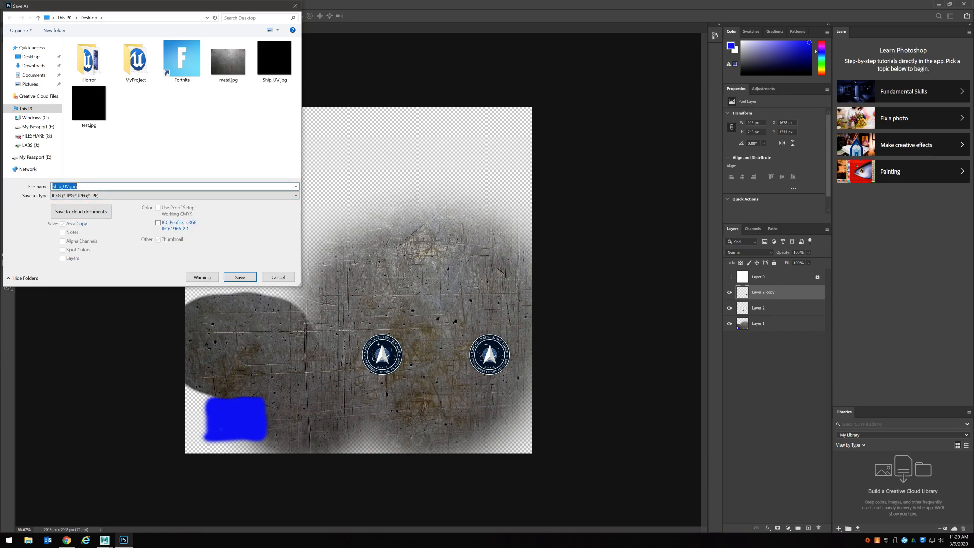
{"action": "type", "text": "Ship_Diffuse"}
{"action": "key", "text": "Return"}
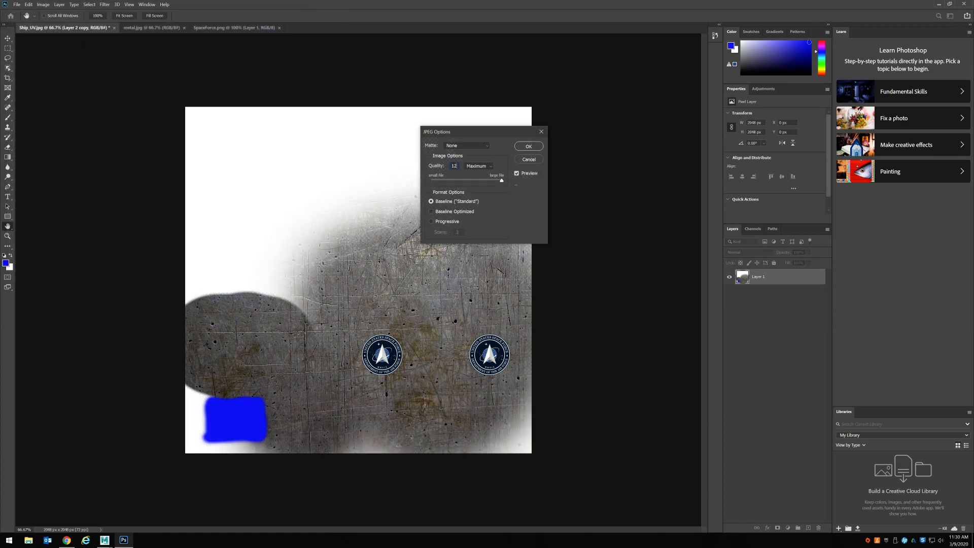
{"action": "key", "text": "Return"}
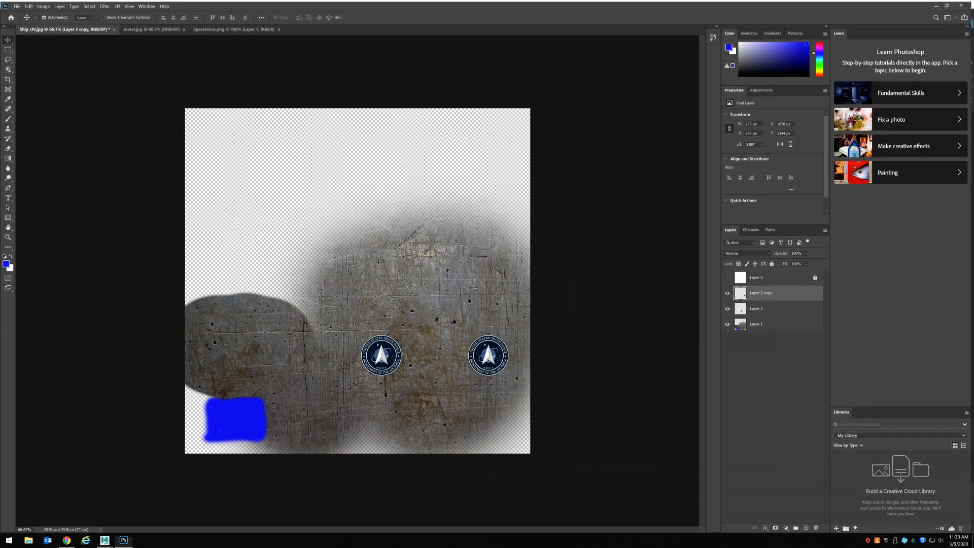
Switch to Maya and create a Blinn material in the Hypershade.
{"action": "key", "text": "alt+Tab"}
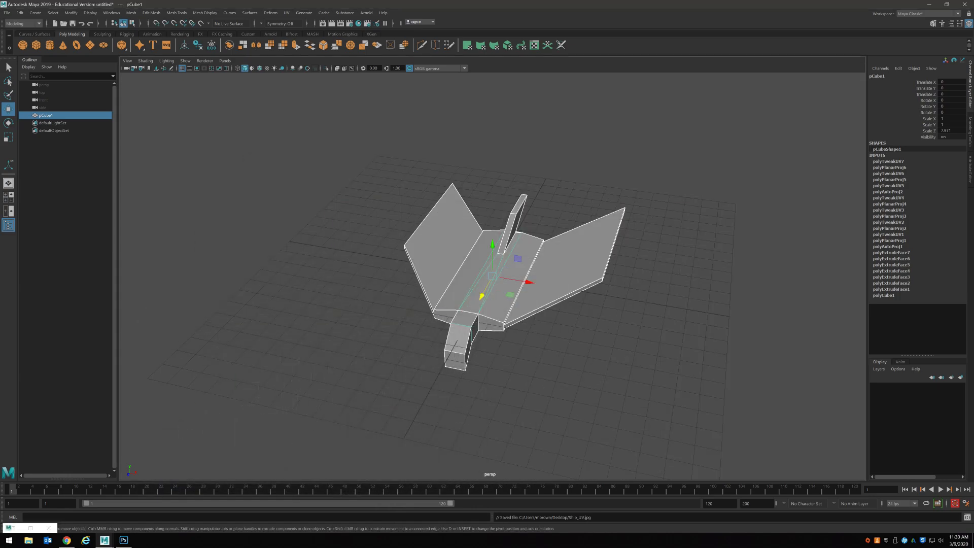
{"action": "left_click_drag", "start_coordinate": [492, 284], "coordinate": [436, 271], "text": "alt"}
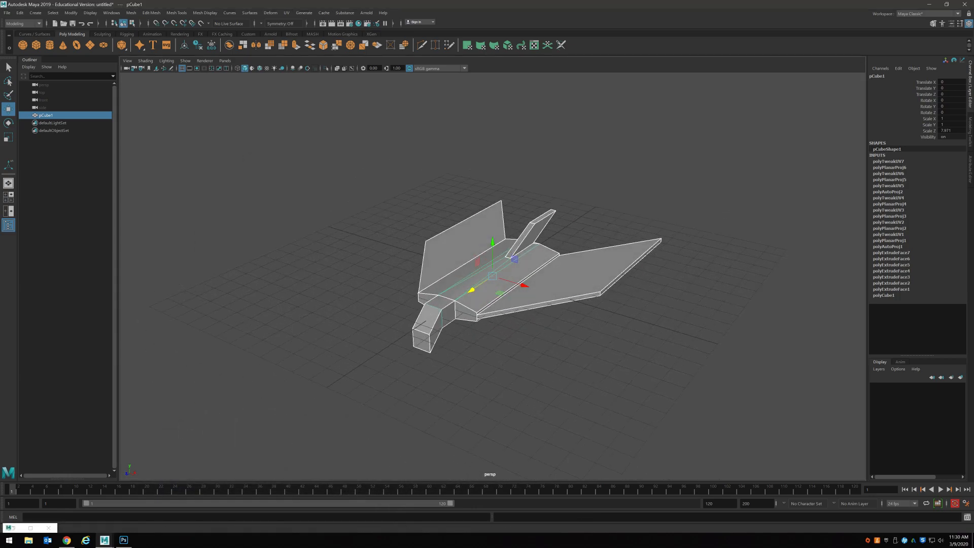
{"action": "left_click", "coordinate": [111, 13]}
{"action": "mouse_move", "coordinate": [137, 56]}
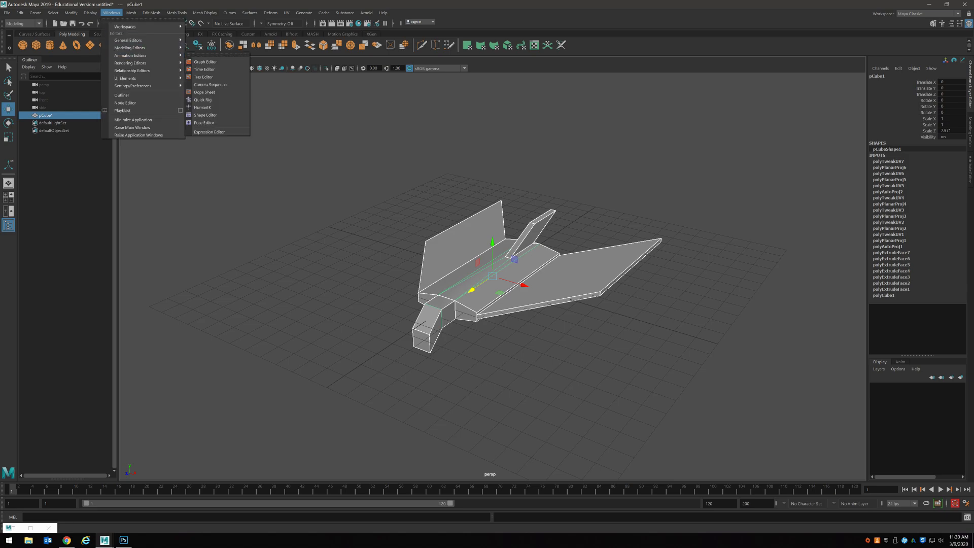
{"action": "left_click", "coordinate": [213, 84]}
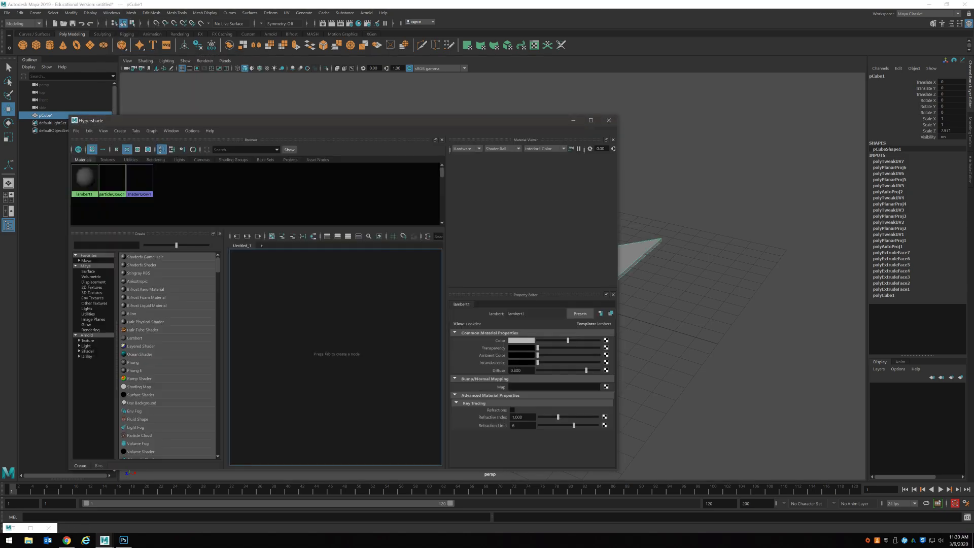
{"action": "left_click", "coordinate": [132, 313]}
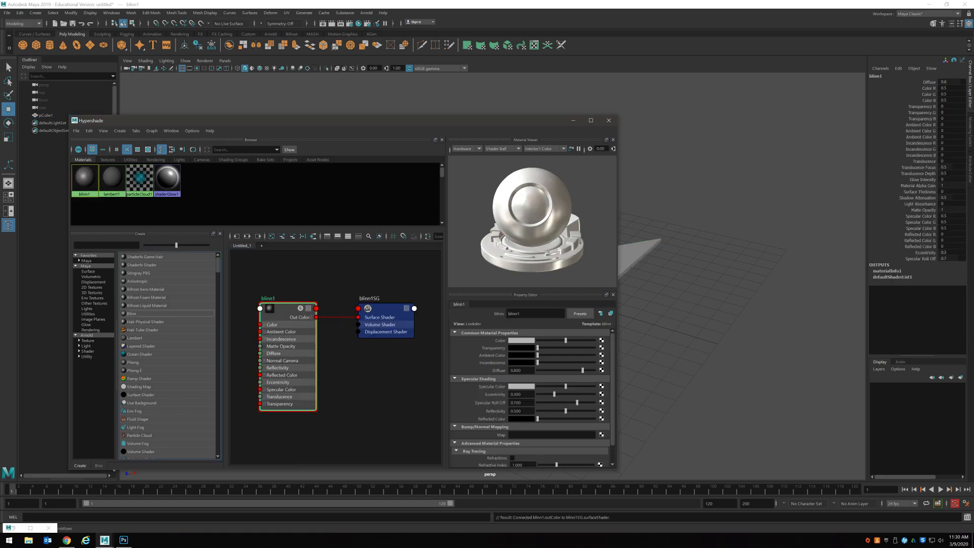
Connect a File texture to the Blinn's Color and load Ship_Diffuse.jpg from the Desktop as its image.
{"action": "left_click", "coordinate": [601, 340]}
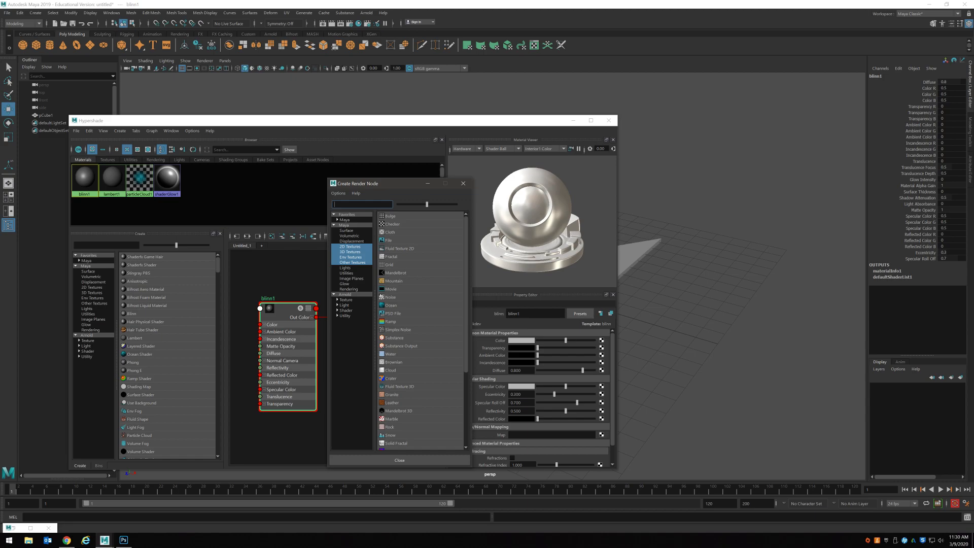
{"action": "left_click", "coordinate": [388, 240]}
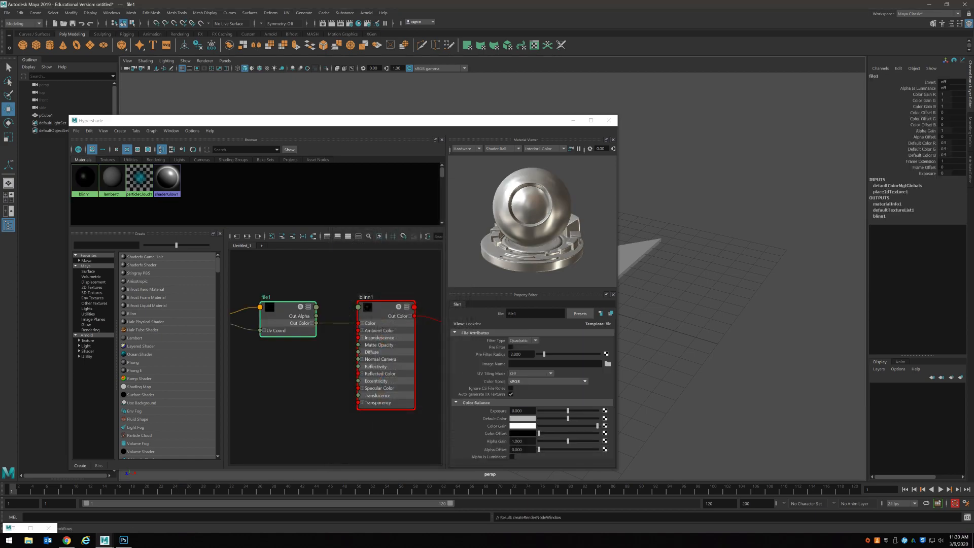
{"action": "left_click", "coordinate": [607, 364]}
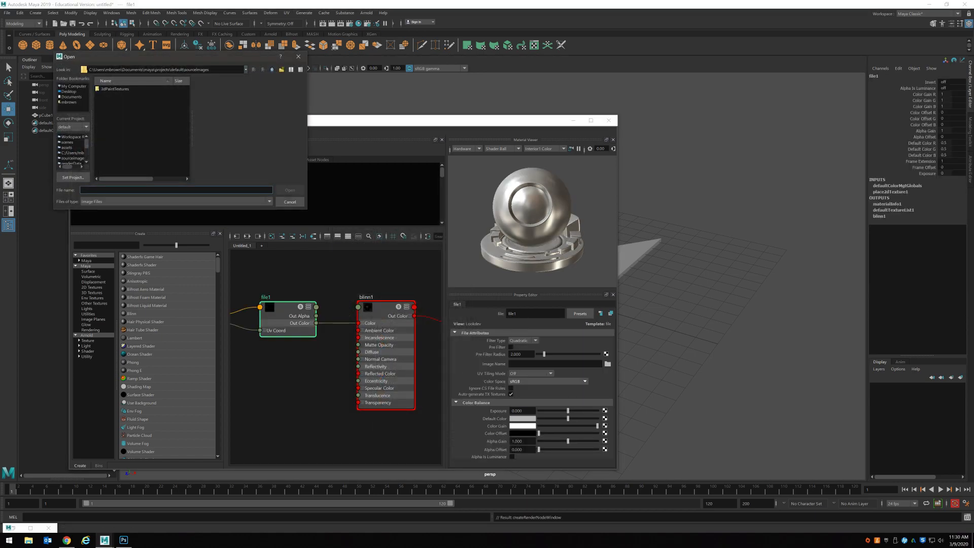
{"action": "left_click", "coordinate": [69, 92]}
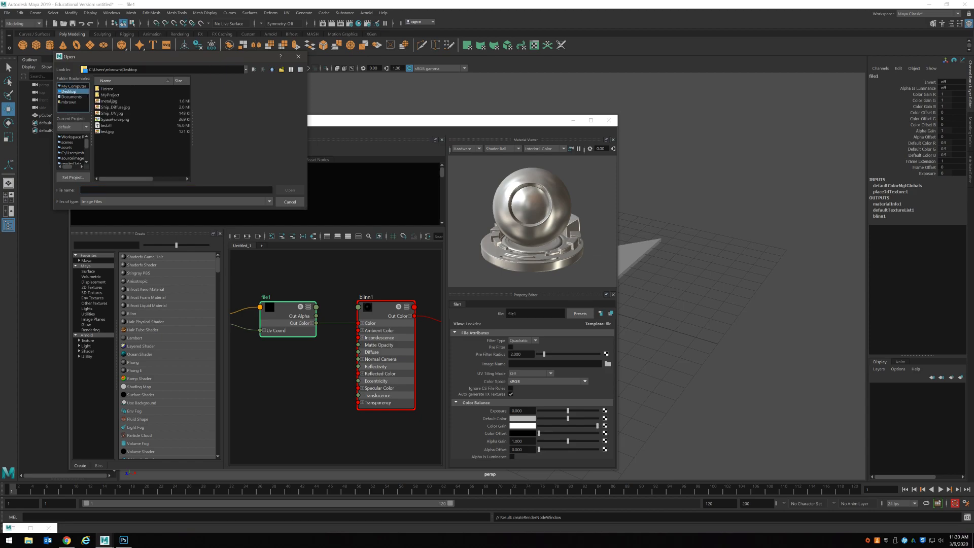
{"action": "left_click", "coordinate": [112, 107]}
{"action": "left_click", "coordinate": [289, 190]}
Assign the Blinn material to the ship model and turn on textured display in the perspective view.
{"action": "left_click_drag", "start_coordinate": [364, 121], "coordinate": [850, 133]}
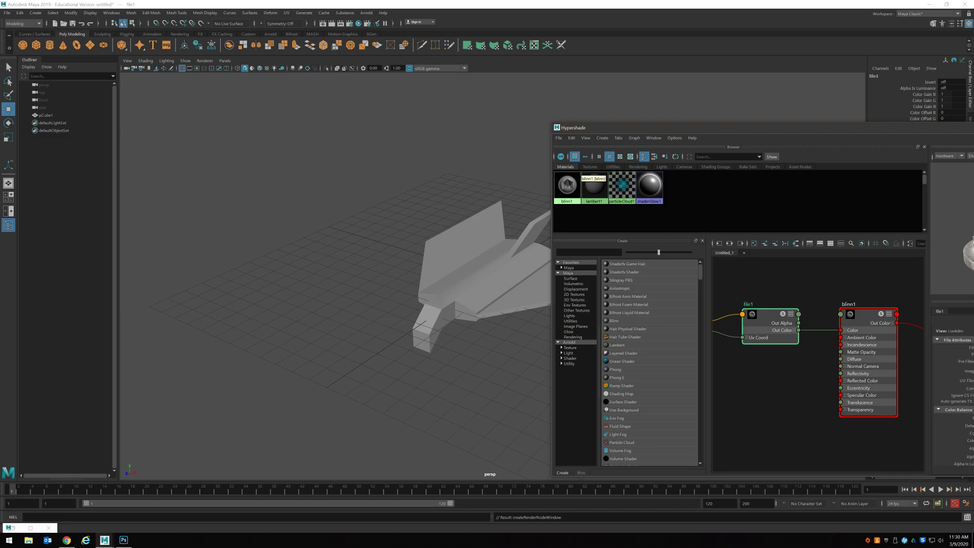
{"action": "middle_click_drag", "start_coordinate": [567, 185], "coordinate": [482, 279]}
{"action": "left_click", "coordinate": [146, 61]}
{"action": "left_click", "coordinate": [170, 177]}
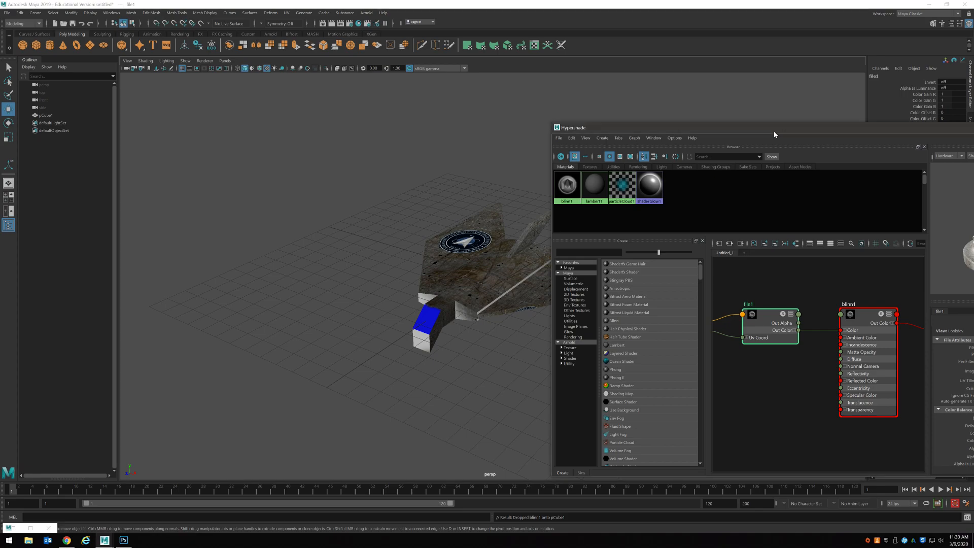
Minimize the Hypershade and examine how the texture sits on the ship's wings, neck, front faces and edges.
{"action": "left_click_drag", "start_coordinate": [785, 130], "coordinate": [530, 161]}
{"action": "left_click", "coordinate": [800, 159]}
{"action": "left_click_drag", "start_coordinate": [548, 240], "coordinate": [423, 274], "text": "alt"}
{"action": "scroll", "coordinate": [553, 237], "scroll_direction": "up", "scroll_amount": 6}
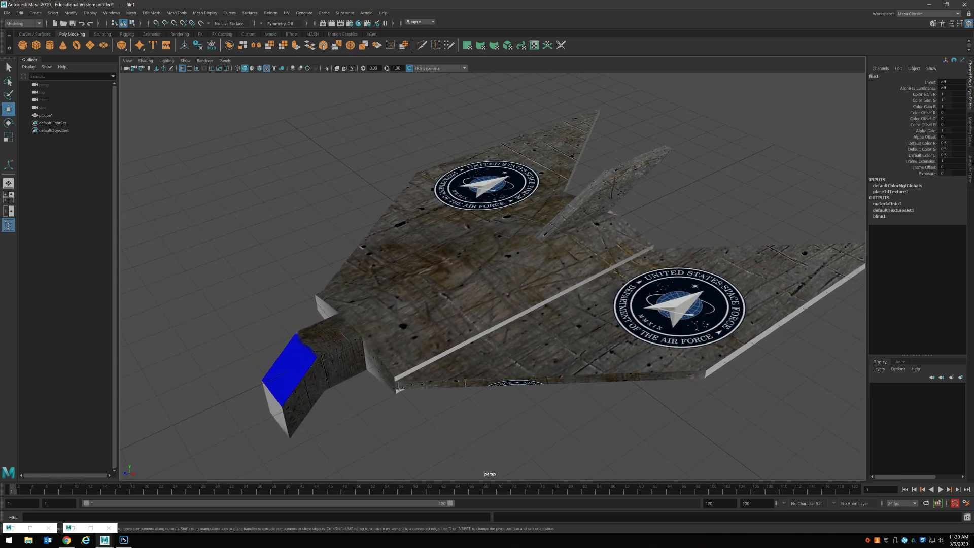
{"action": "left_click_drag", "start_coordinate": [423, 274], "coordinate": [454, 207], "text": "alt"}
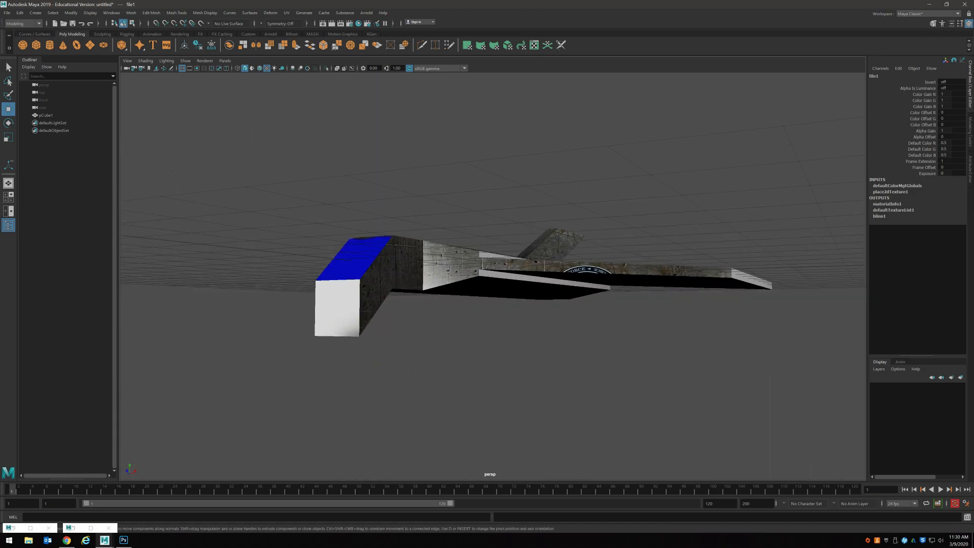
{"action": "left_click_drag", "start_coordinate": [507, 284], "coordinate": [404, 178], "text": "alt"}
{"action": "left_click_drag", "start_coordinate": [459, 324], "coordinate": [697, 360], "text": "alt"}
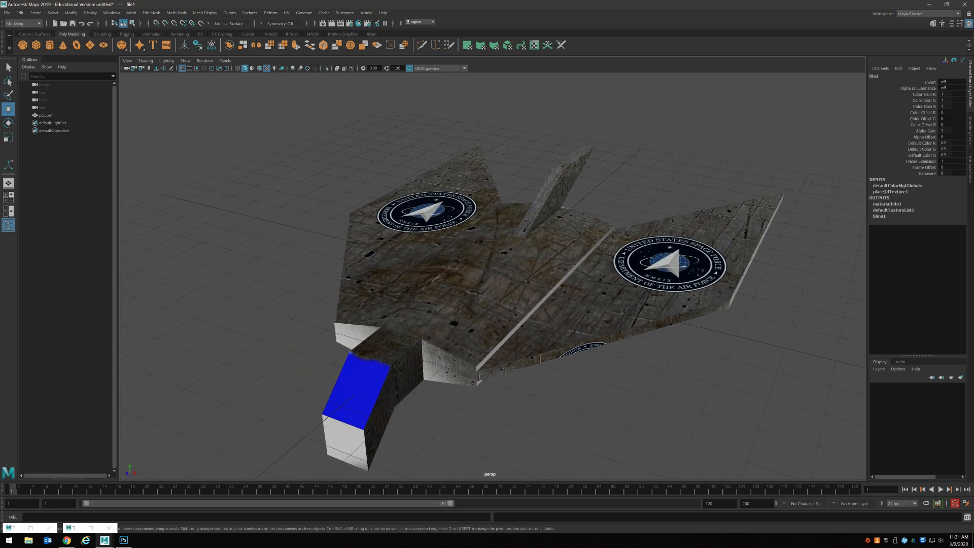